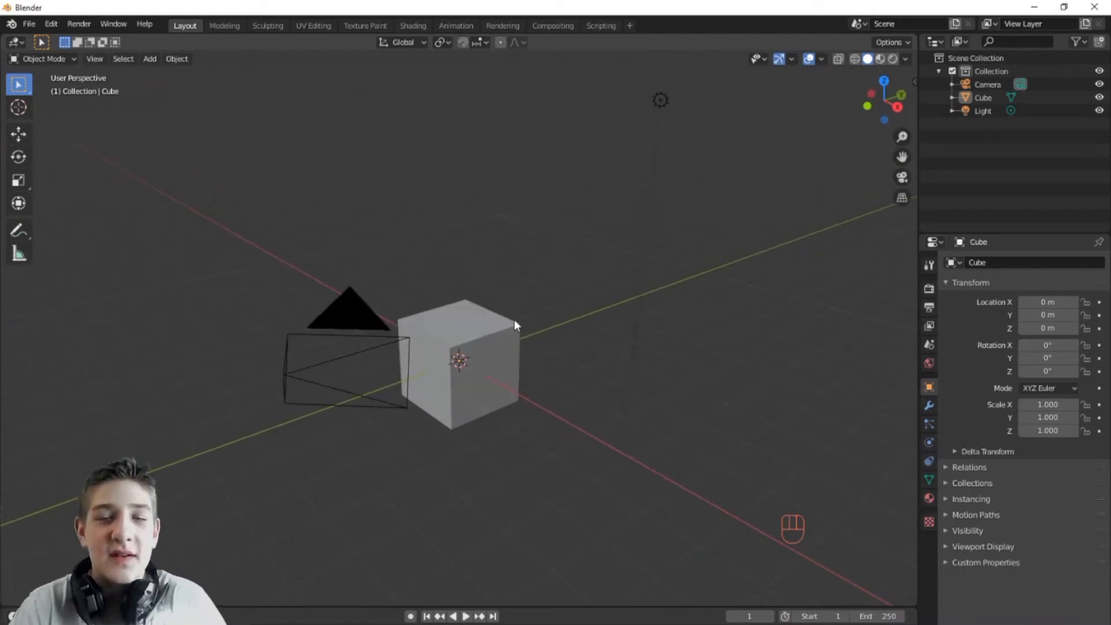
# Step: Orbit around the cube, then change the main area into the Movie Clip Editor
pyautogui.moveTo(560, 326); pyautogui.dragTo(435, 368, button='middle')
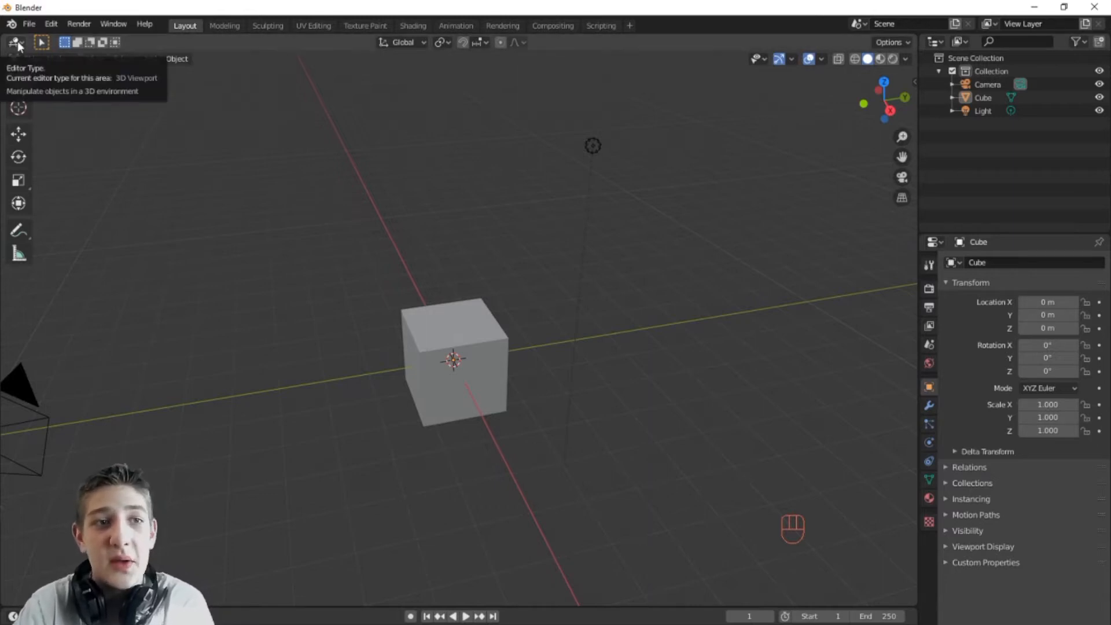
pyautogui.moveTo(346, 383); pyautogui.dragTo(543, 411, button='middle')
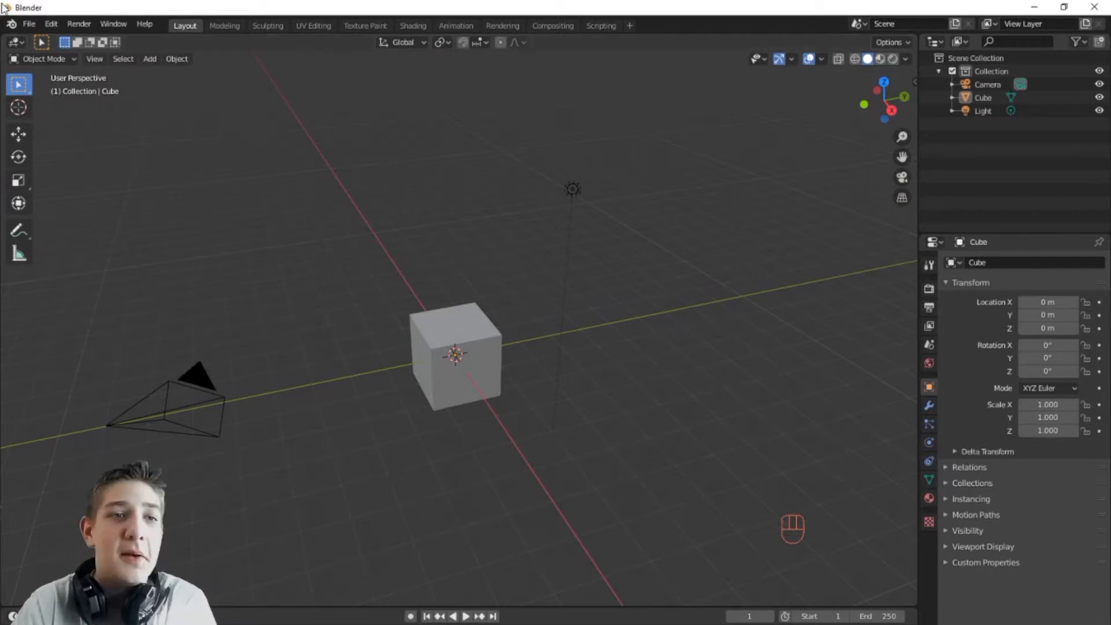
pyautogui.click(19, 44)
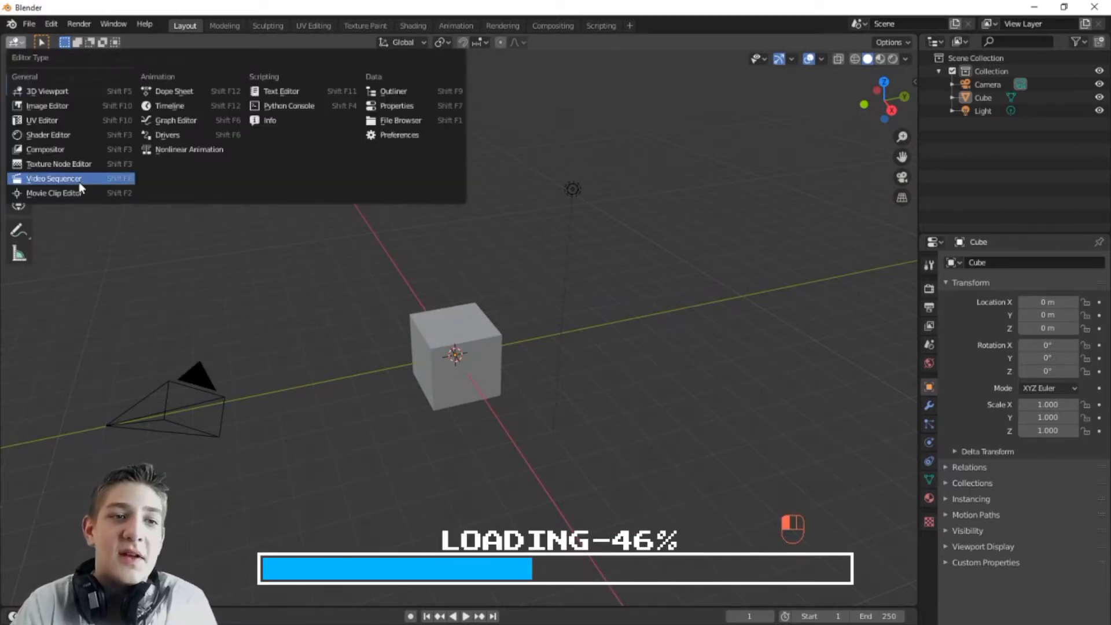
pyautogui.click(79, 180)
pyautogui.click(16, 44)
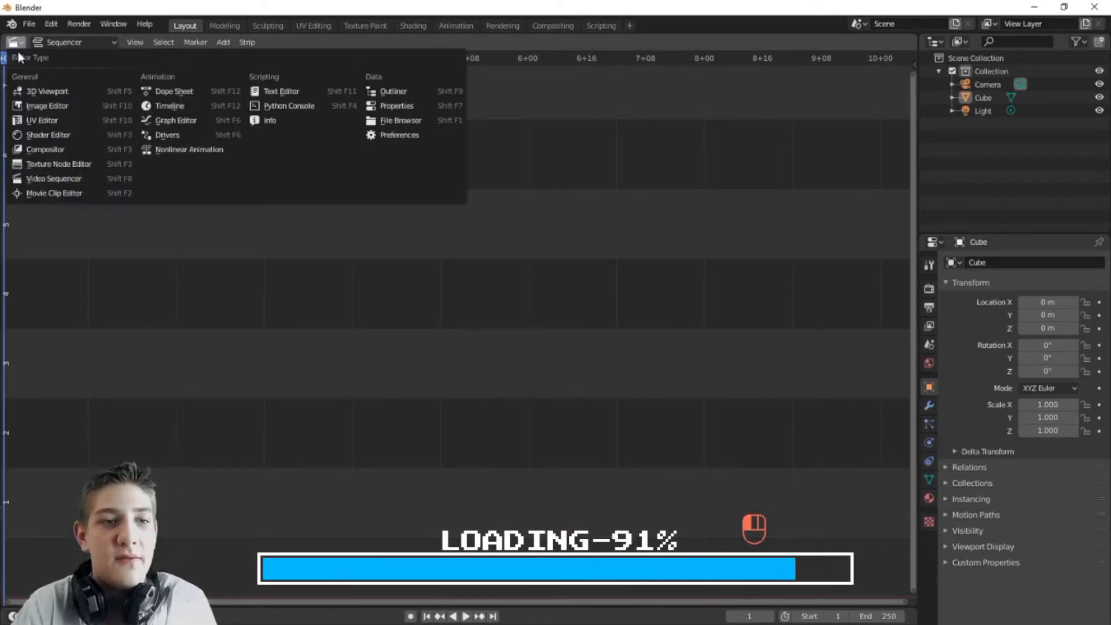
pyautogui.click(45, 193)
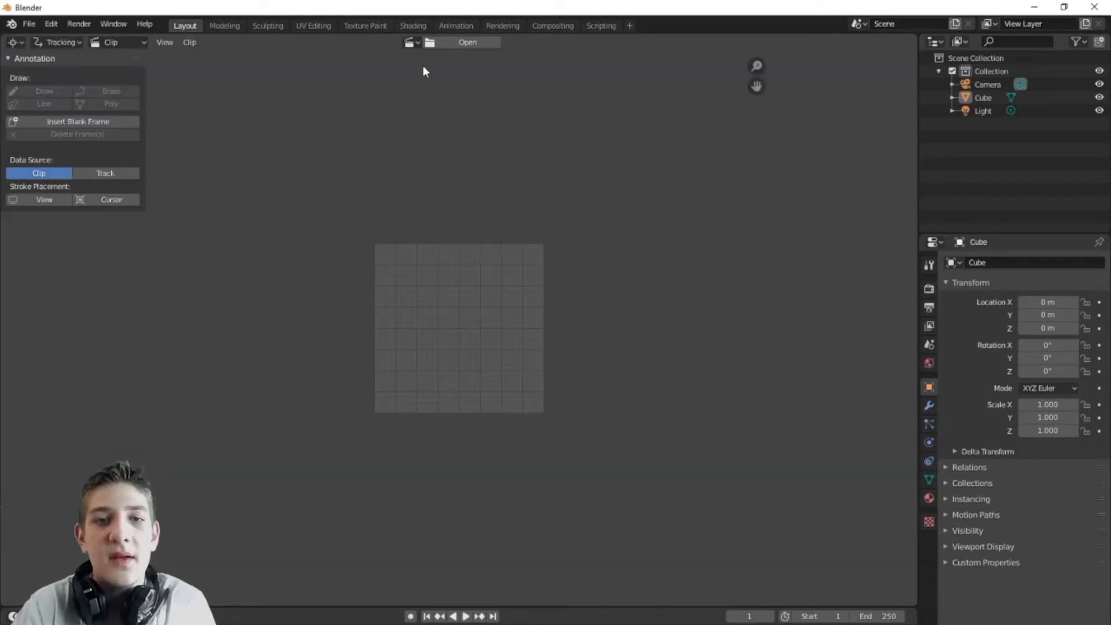
# Step: Load the driveway footage clip from the Lossles films folder
pyautogui.click(472, 42)
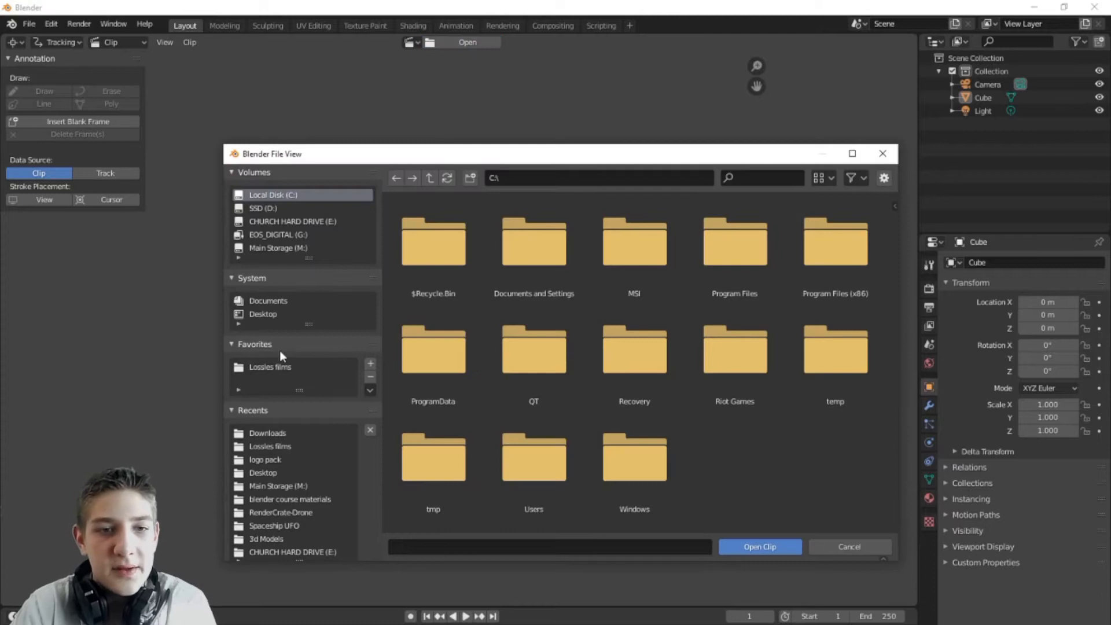
pyautogui.click(277, 367)
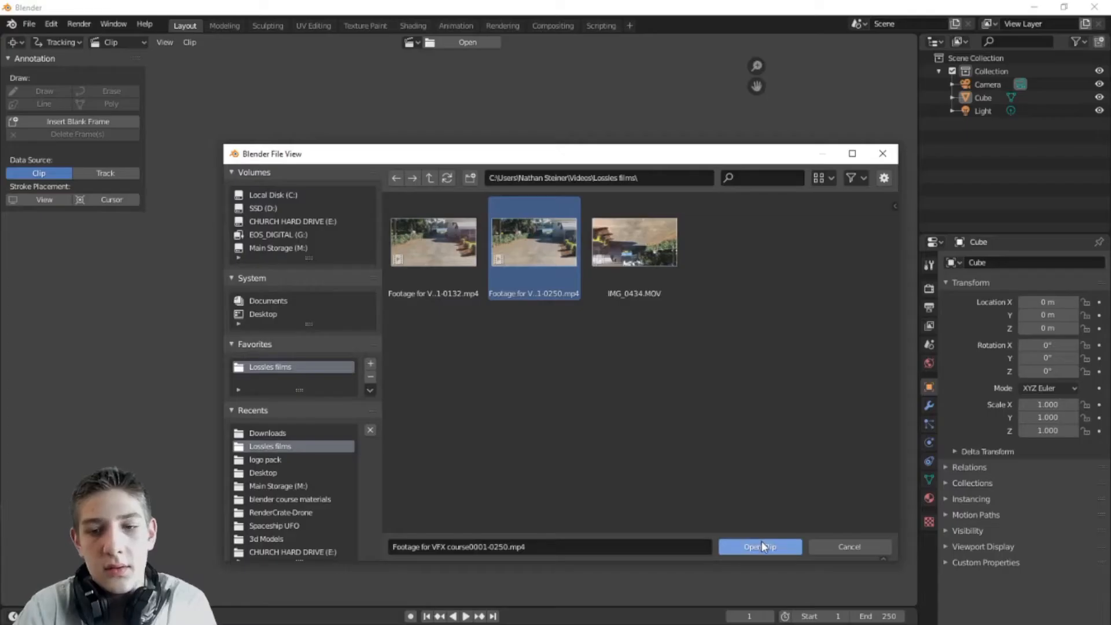
pyautogui.click(761, 541)
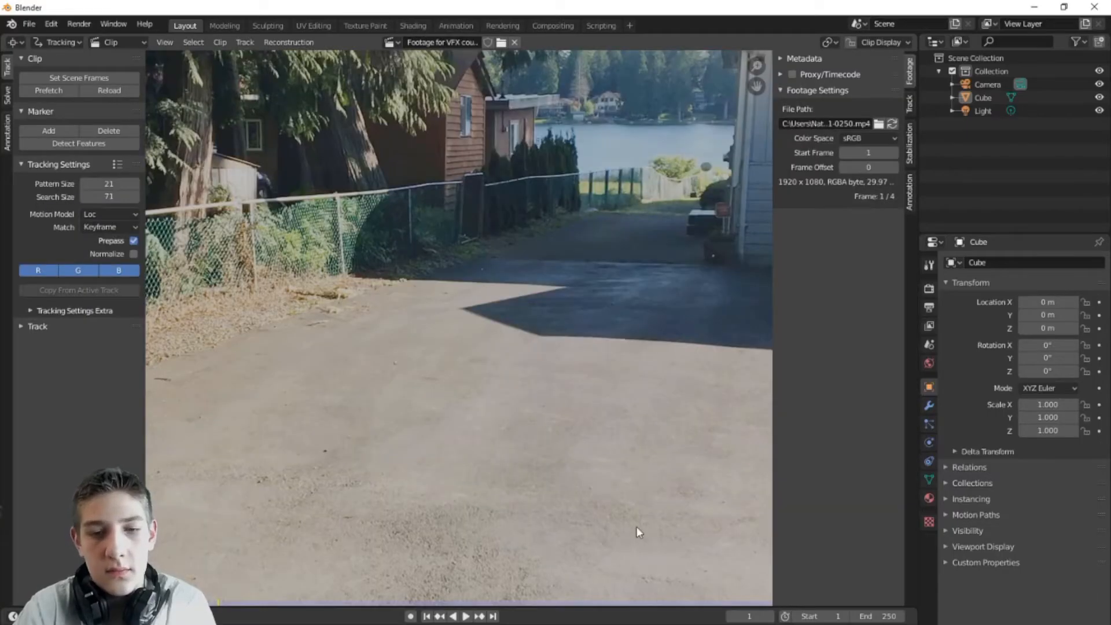
pyautogui.scroll(-5, 490, 521)
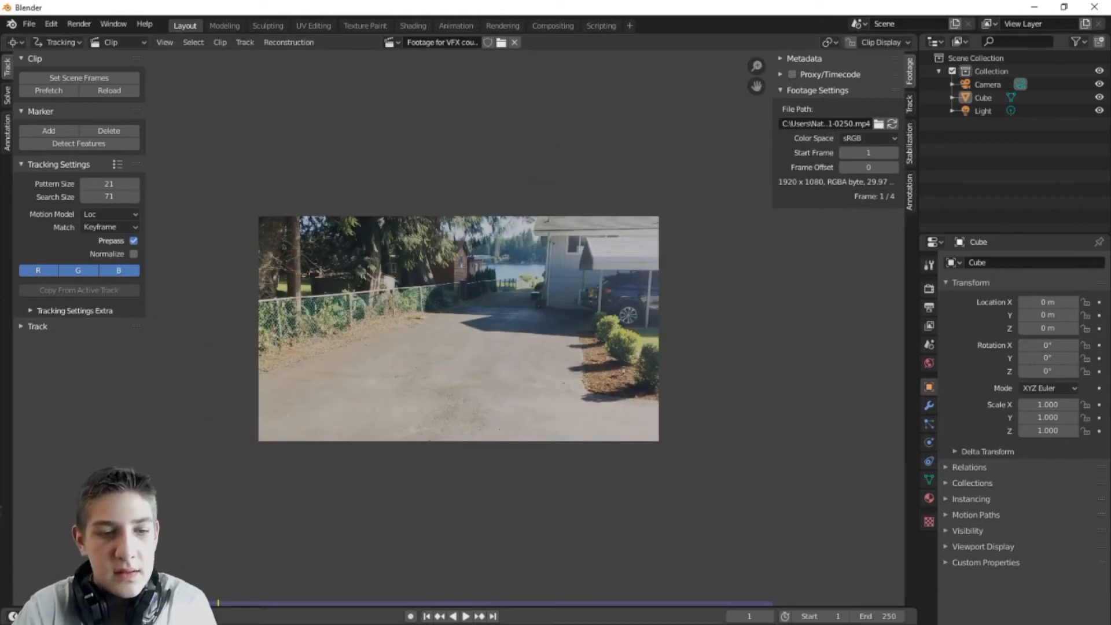
# Step: Remove that clip and reload the 132-frame driveway footage instead
pyautogui.click(514, 42)
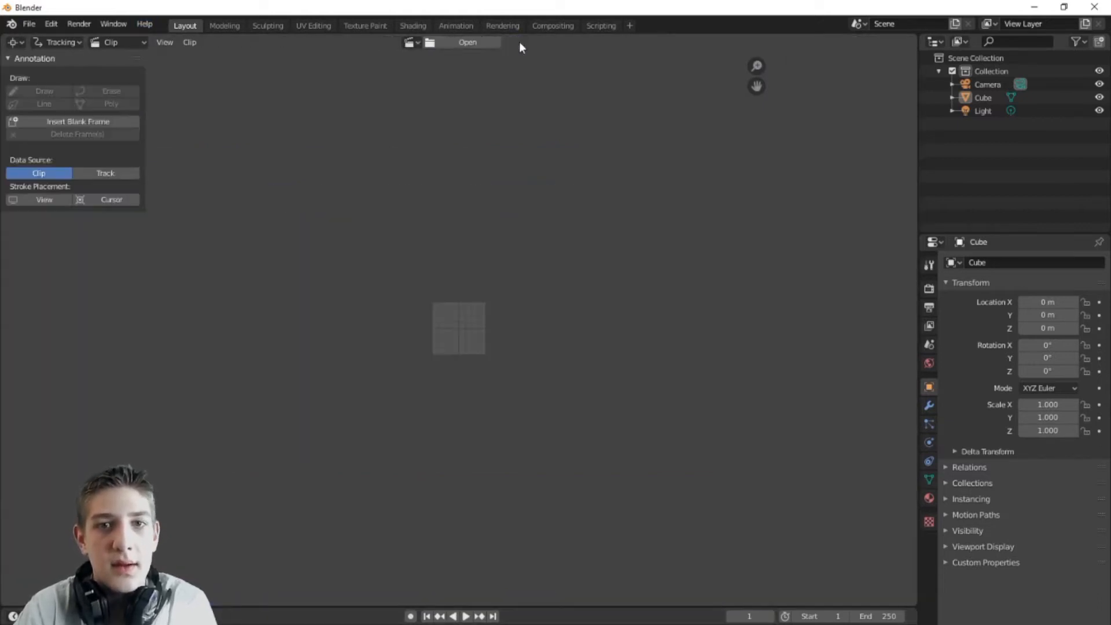
pyautogui.click(410, 42)
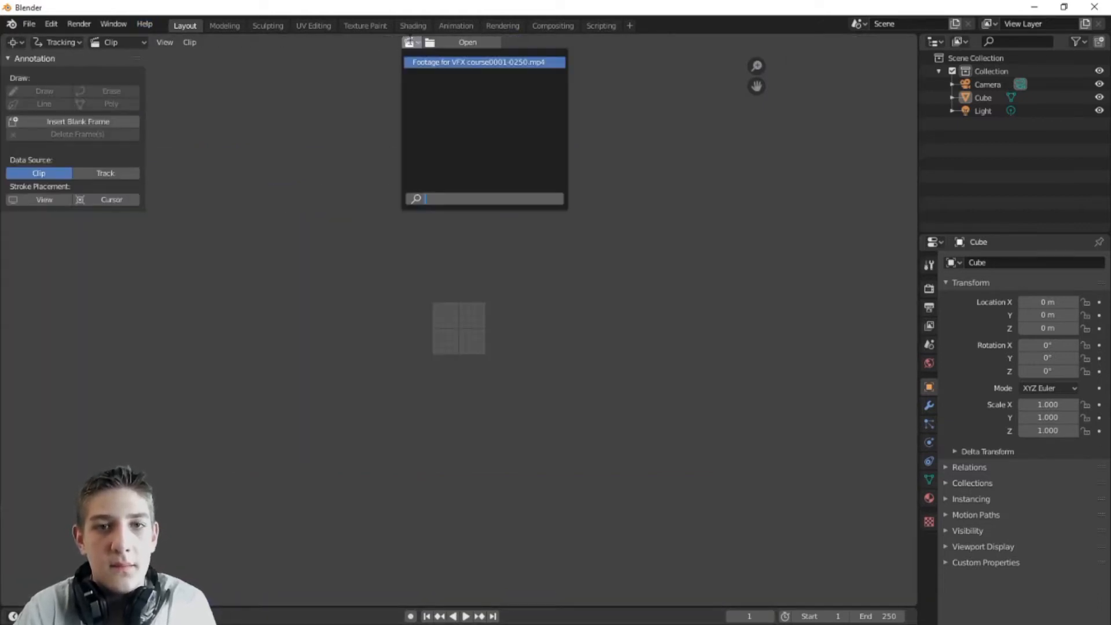
pyautogui.click(454, 40)
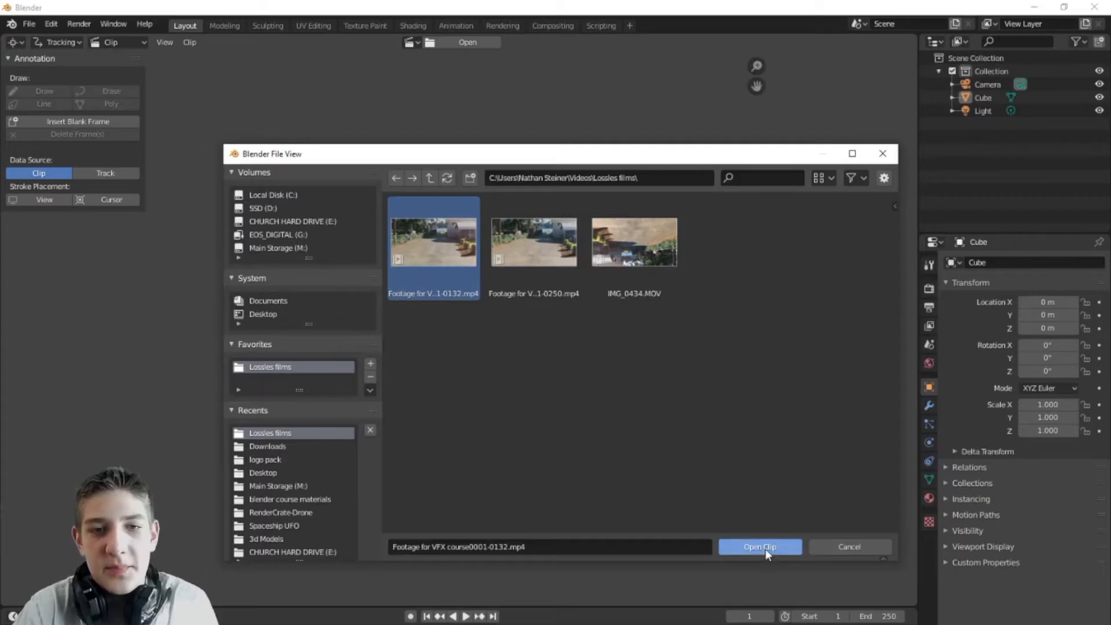
pyautogui.click(765, 548)
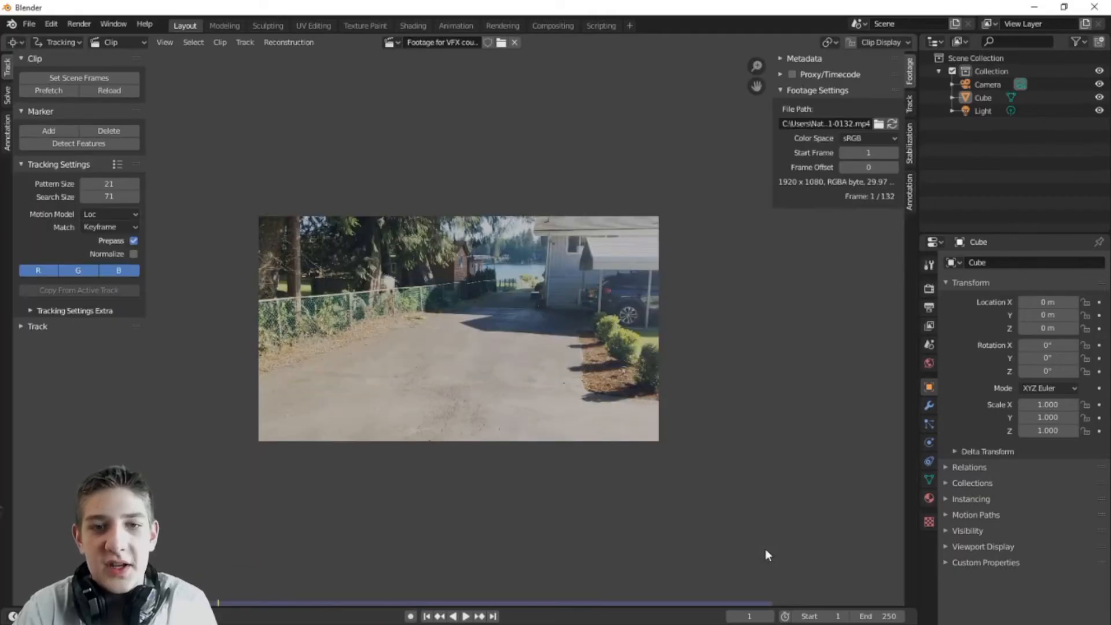
# Step: Set the scene end frame to 132 to match the clip and play the footage through
pyautogui.scroll(2, 587, 356)
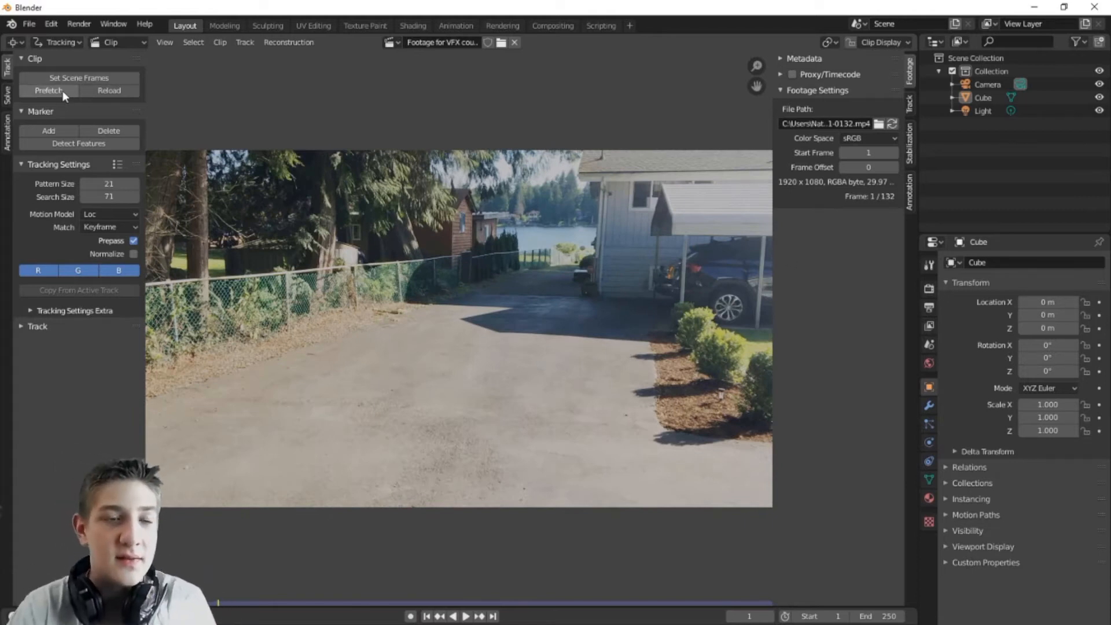
pyautogui.click(83, 78)
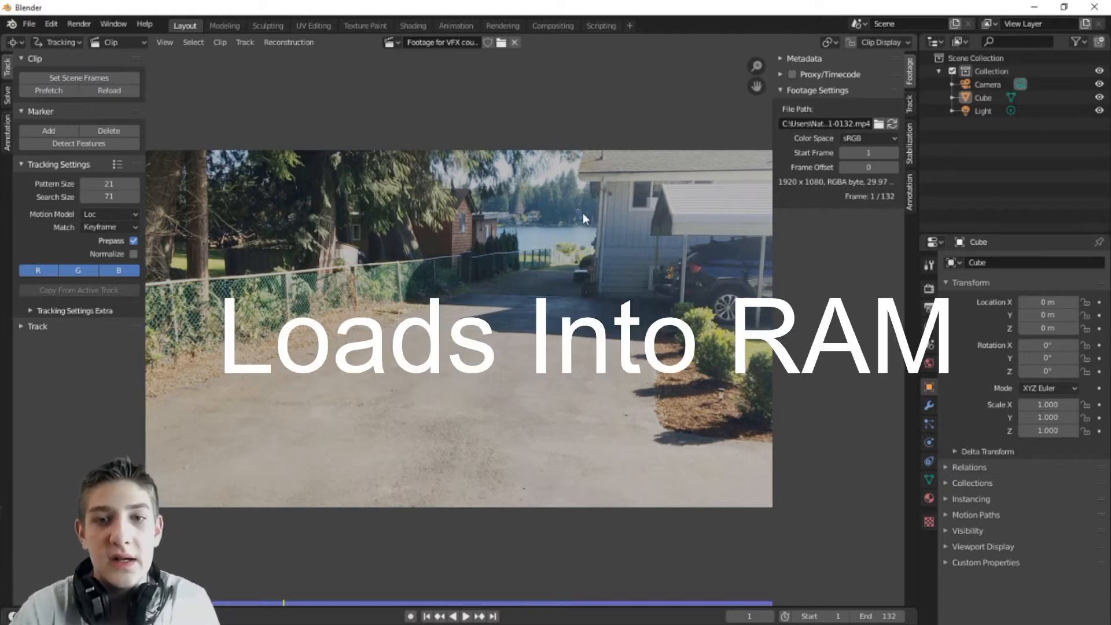
pyautogui.press('space')
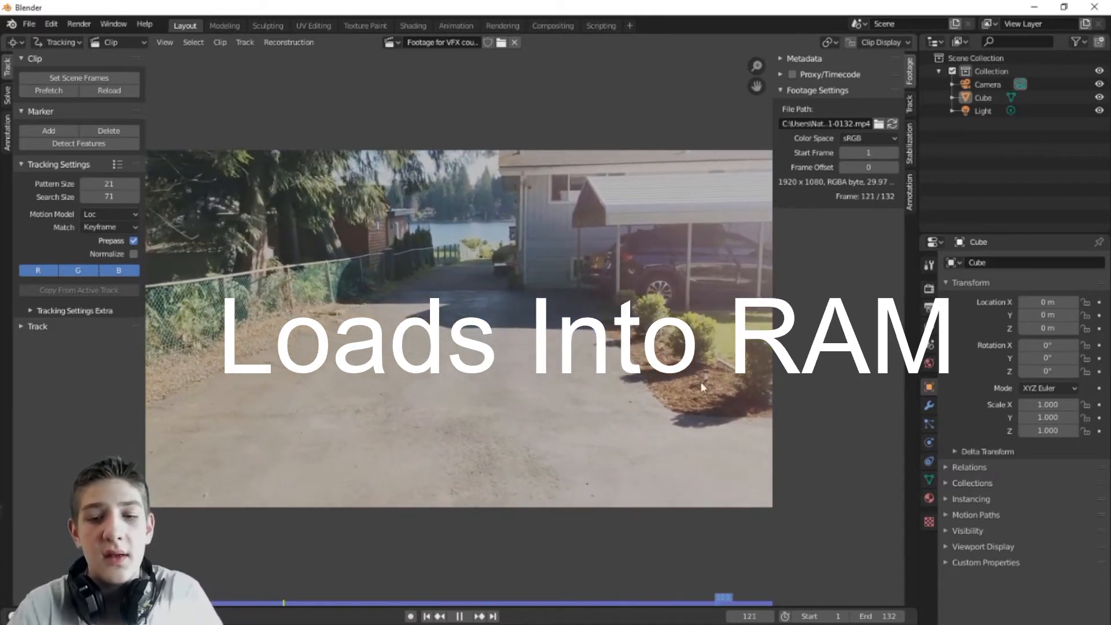
pyautogui.press('space')
# Step: Rewind to frame 1, replay the footage, and zoom into the road
pyautogui.moveTo(728, 605); pyautogui.dragTo(209, 602)
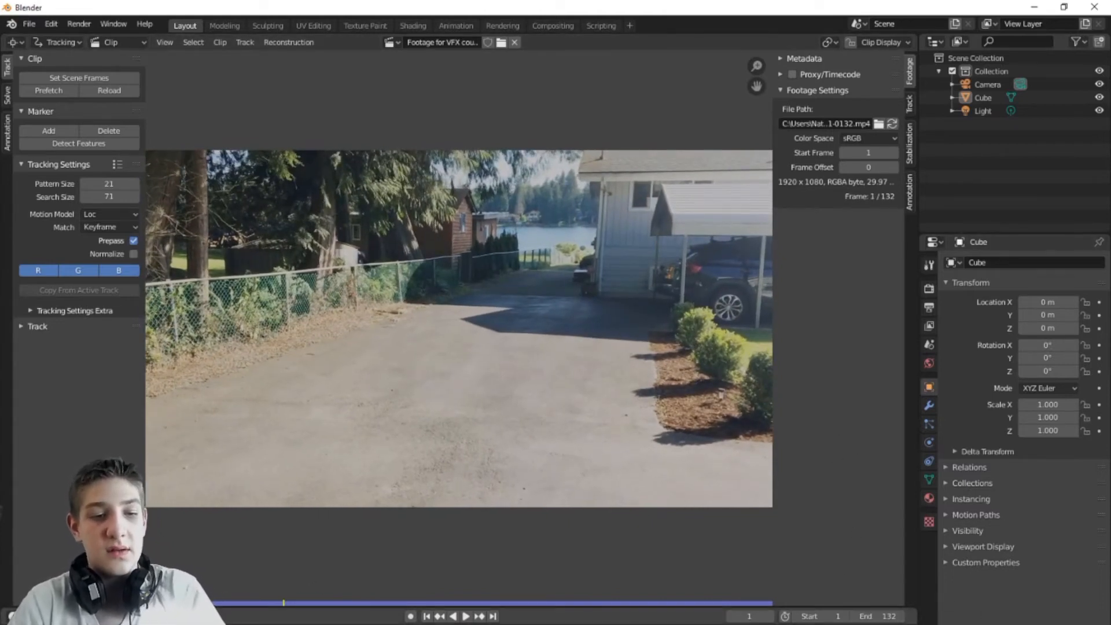
pyautogui.click(465, 616)
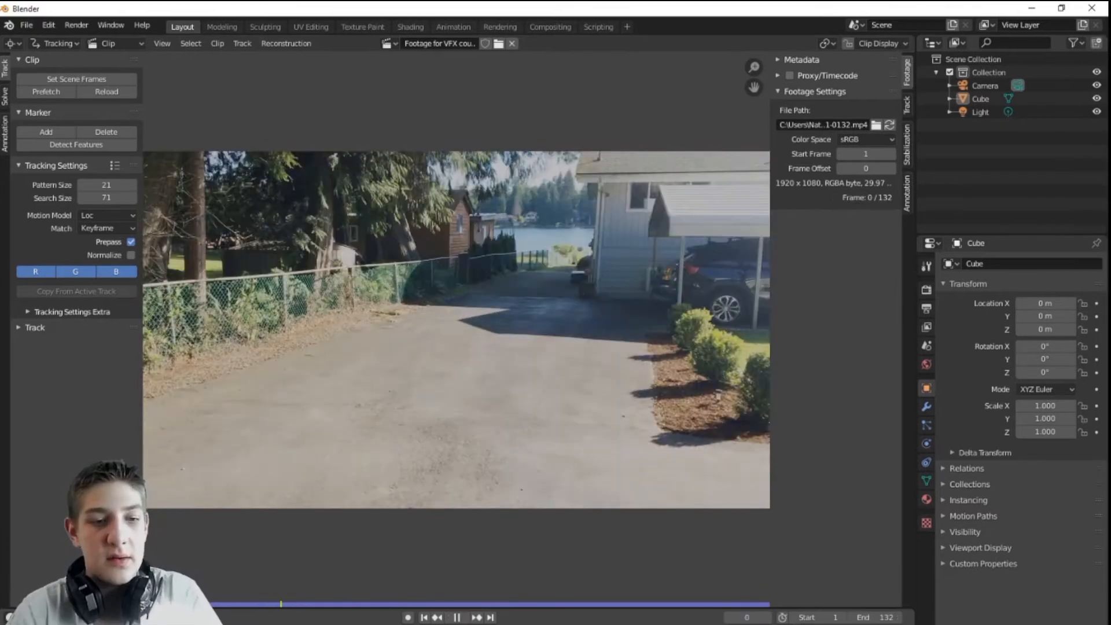
pyautogui.press('Escape')
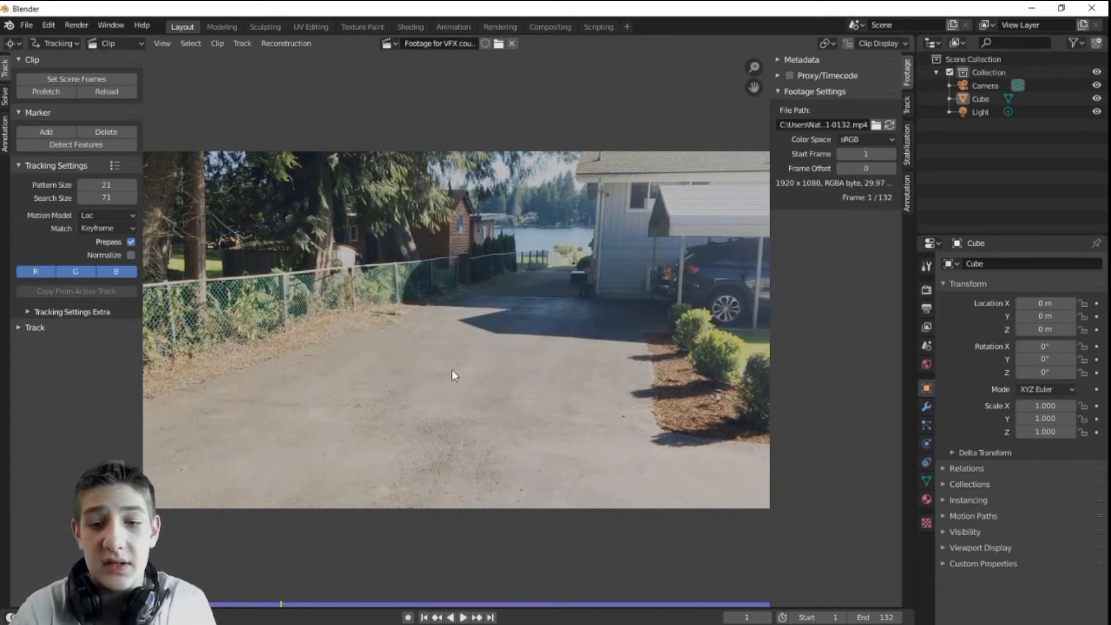
pyautogui.scroll(5, 570, 400)
pyautogui.scroll(-2, 602, 408)
pyautogui.scroll(4, 529, 377)
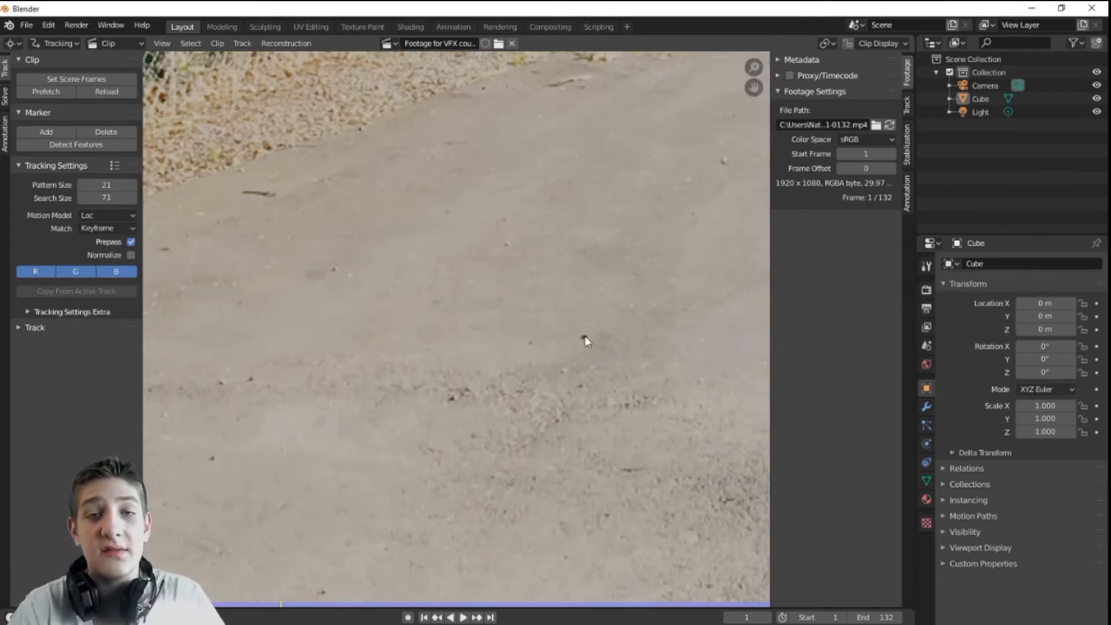
# Step: Add tracking markers on three road specks, then pan toward more dark specks
pyautogui.keyDown('ctrl'); pyautogui.click(584, 336); pyautogui.keyUp('ctrl')
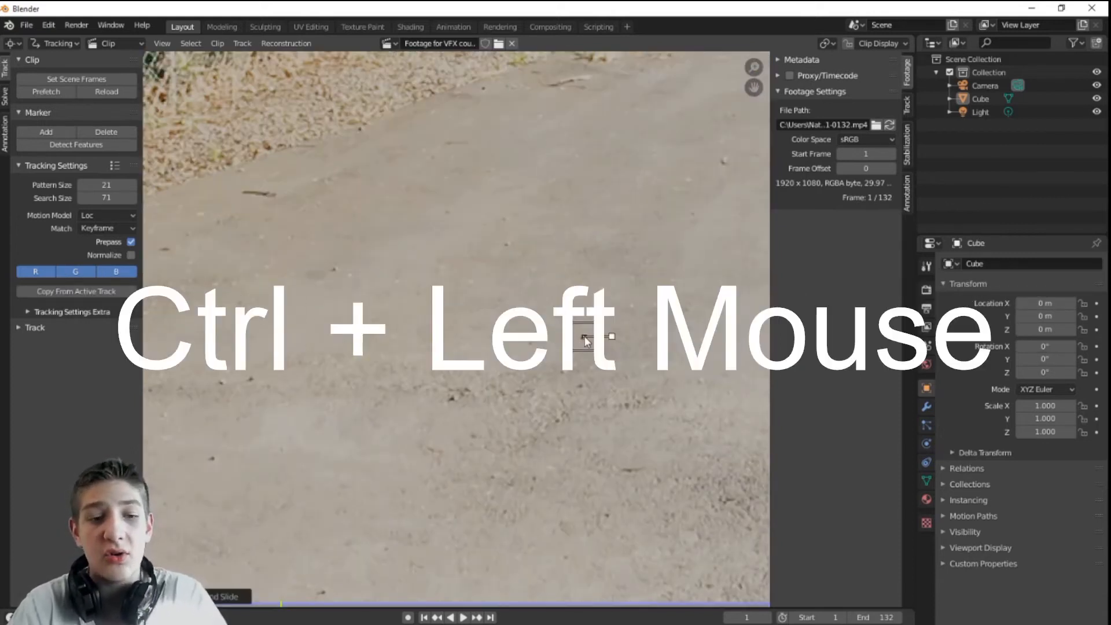
pyautogui.scroll(-4, 541, 423)
pyautogui.scroll(3, 615, 400)
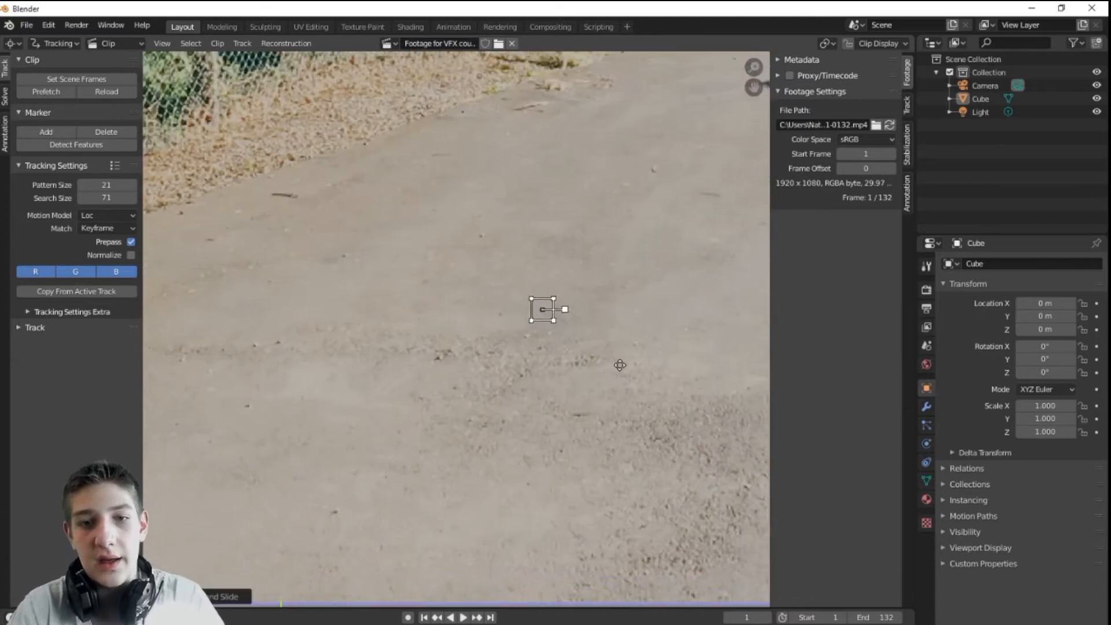
pyautogui.keyDown('ctrl'); pyautogui.click(448, 378); pyautogui.keyUp('ctrl')
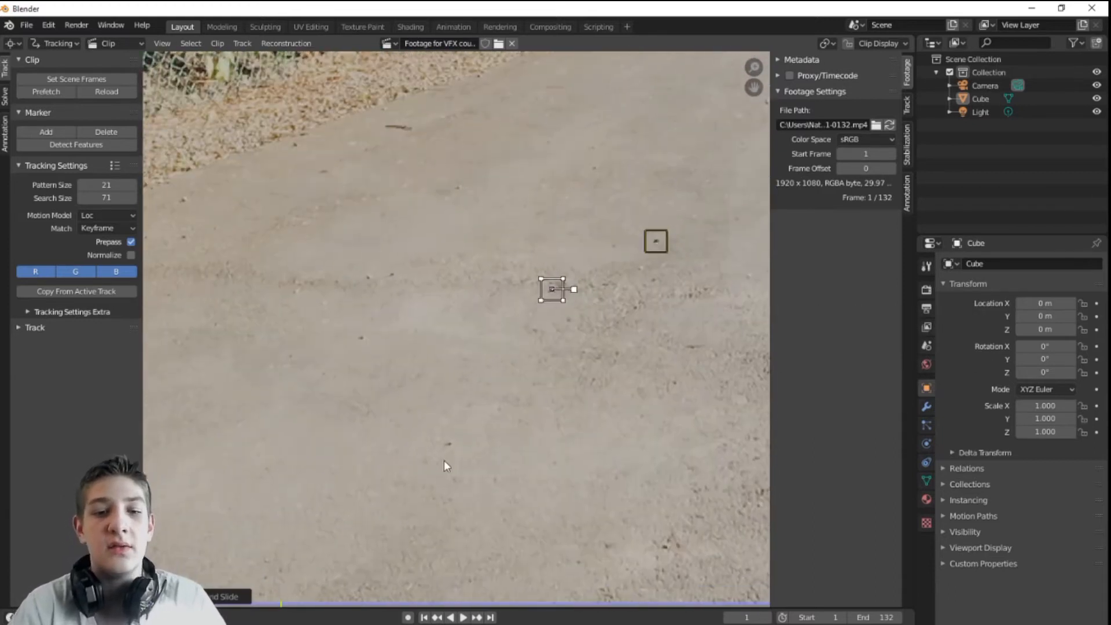
pyautogui.click(448, 443)
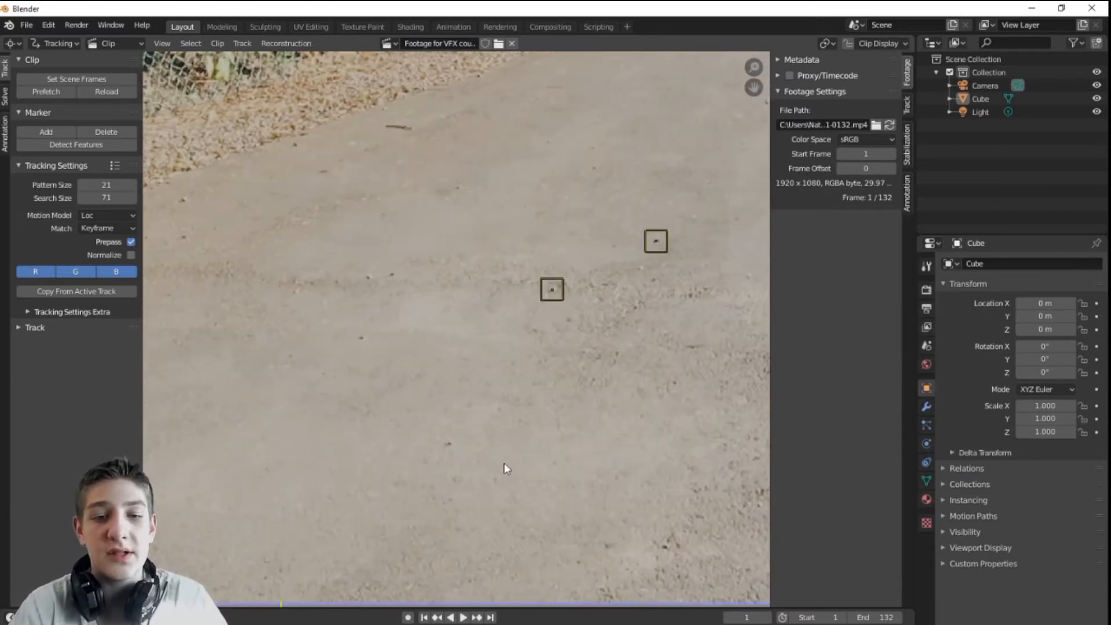
pyautogui.keyDown('ctrl'); pyautogui.click(449, 444); pyautogui.keyUp('ctrl')
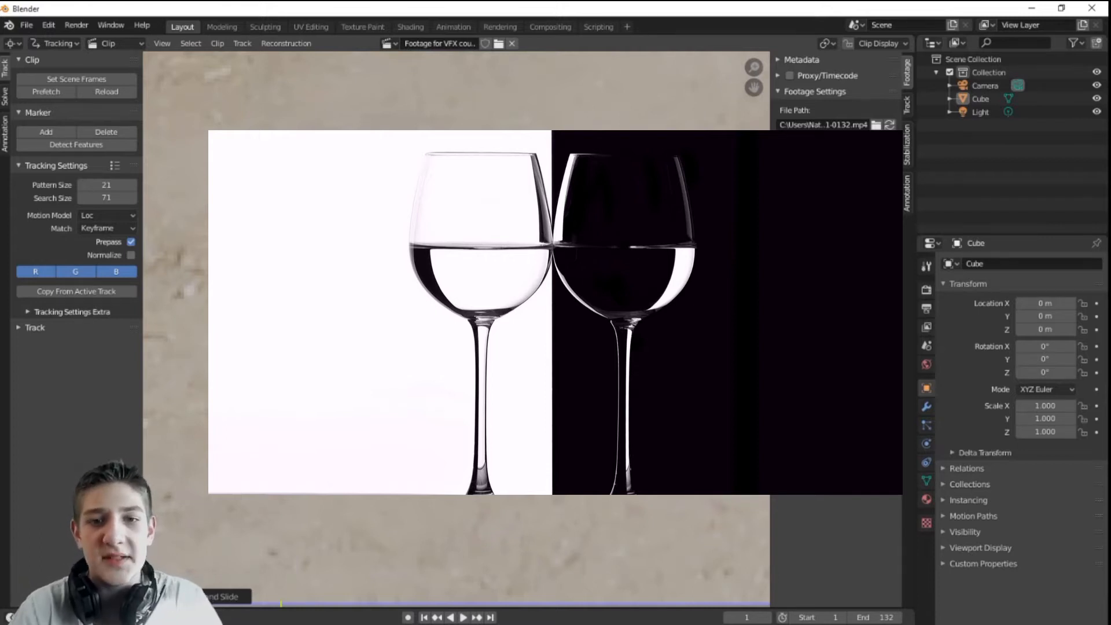
pyautogui.scroll(4, 514, 214)
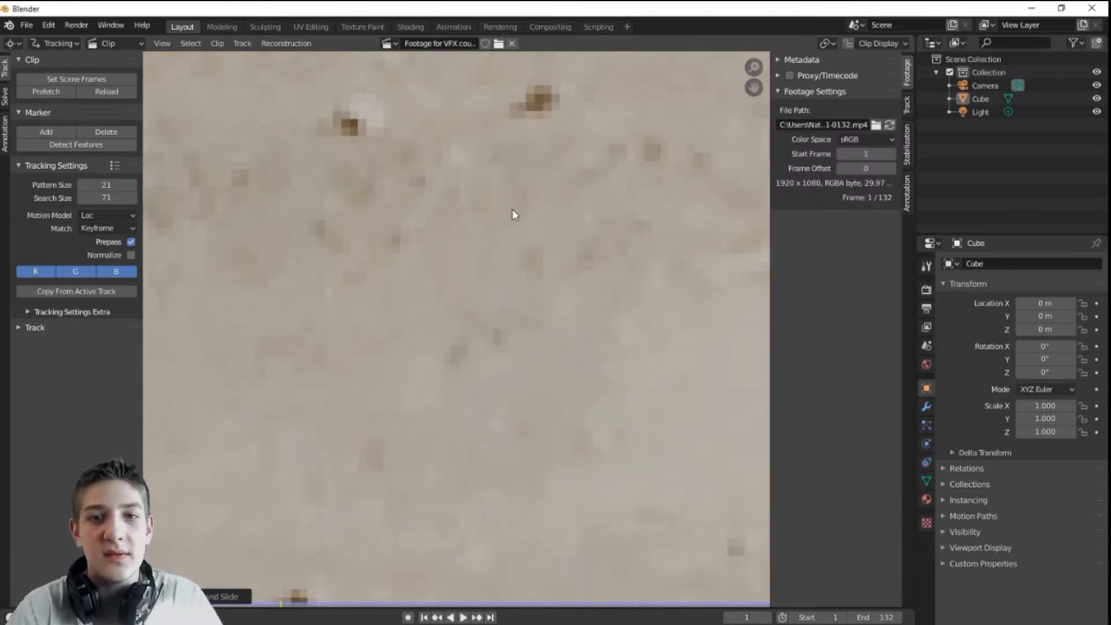
pyautogui.moveTo(598, 161); pyautogui.dragTo(581, 275, button='middle')
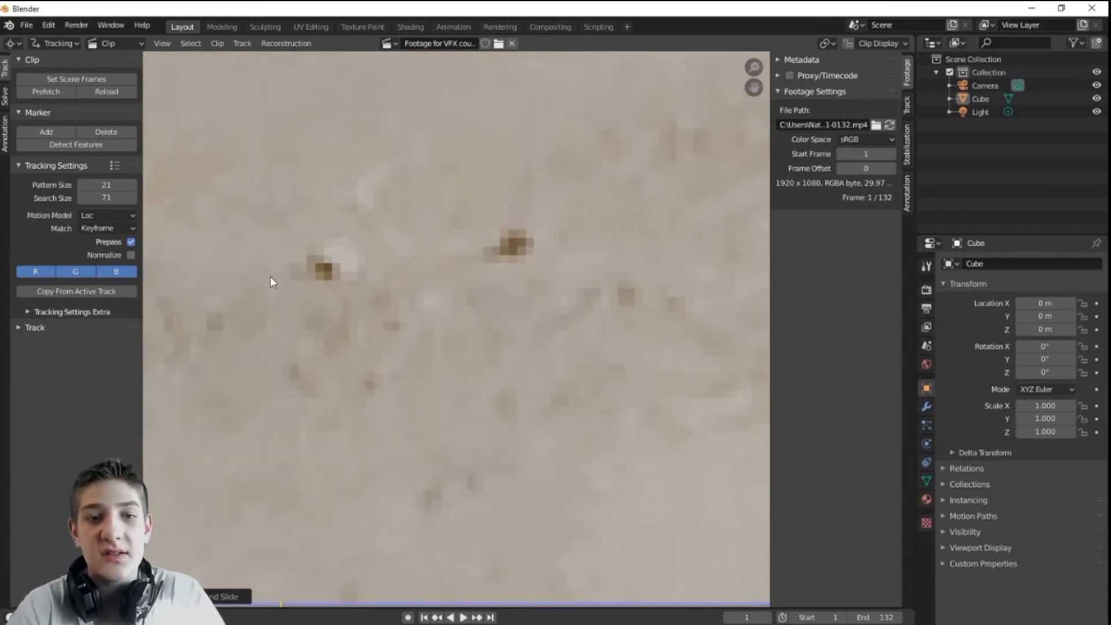
pyautogui.scroll(-1, 456, 297)
pyautogui.scroll(-1, 538, 300)
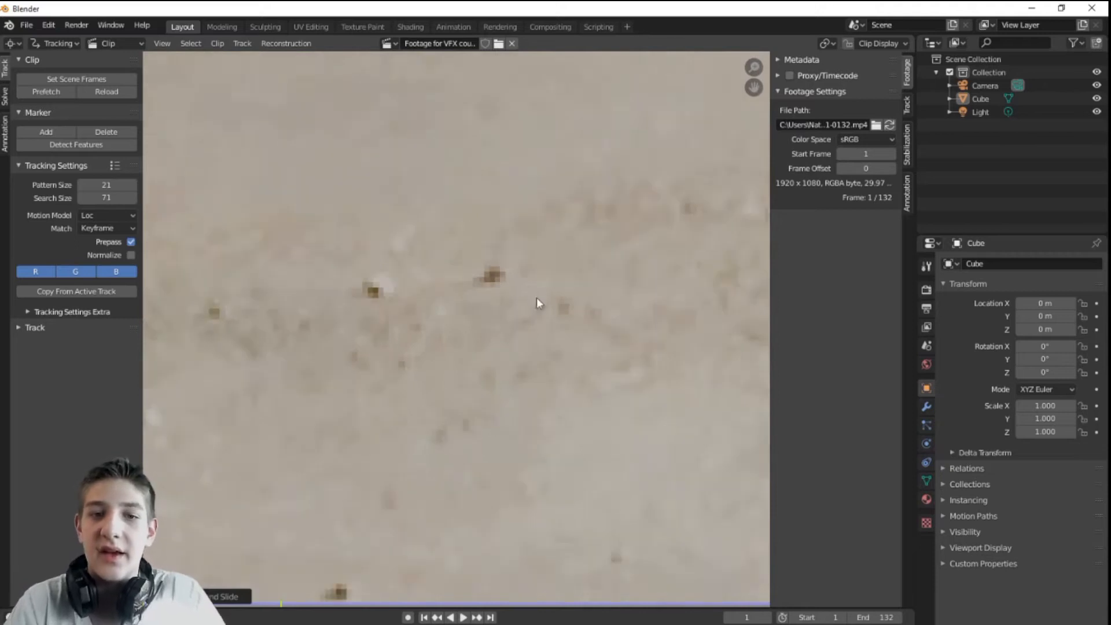
pyautogui.moveTo(538, 301); pyautogui.dragTo(547, 275, button='middle')
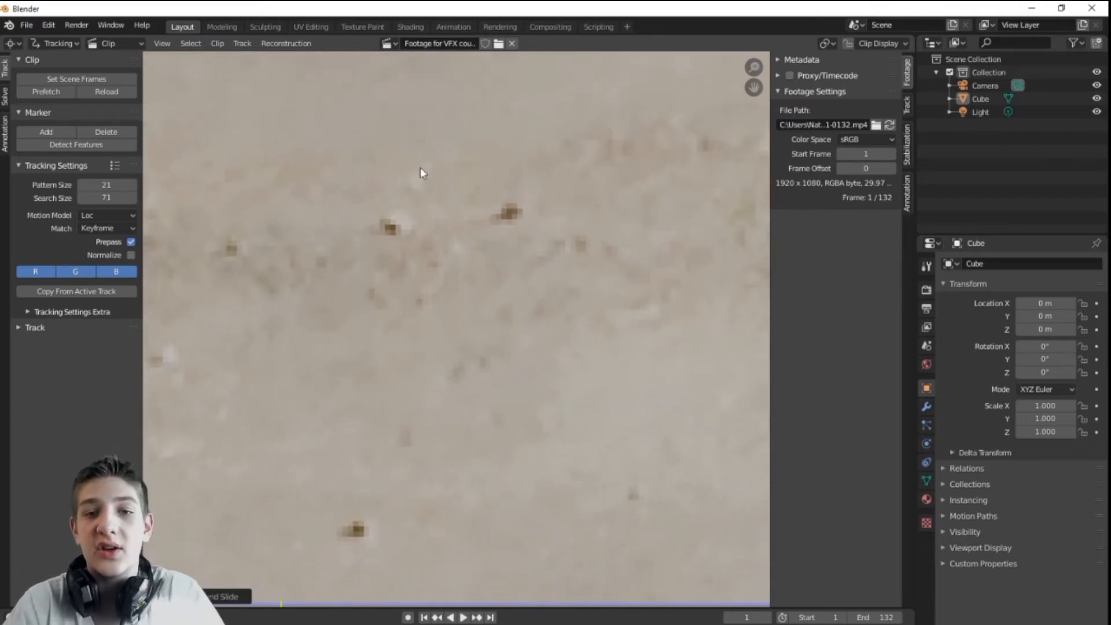
# Step: Add tracking markers on three dark spots on the driveway
pyautogui.keyDown('ctrl'); pyautogui.click(509, 211); pyautogui.keyUp('ctrl')
pyautogui.keyDown('ctrl'); pyautogui.click(387, 229); pyautogui.keyUp('ctrl')
pyautogui.moveTo(417, 495); pyautogui.dragTo(508, 294, button='middle')
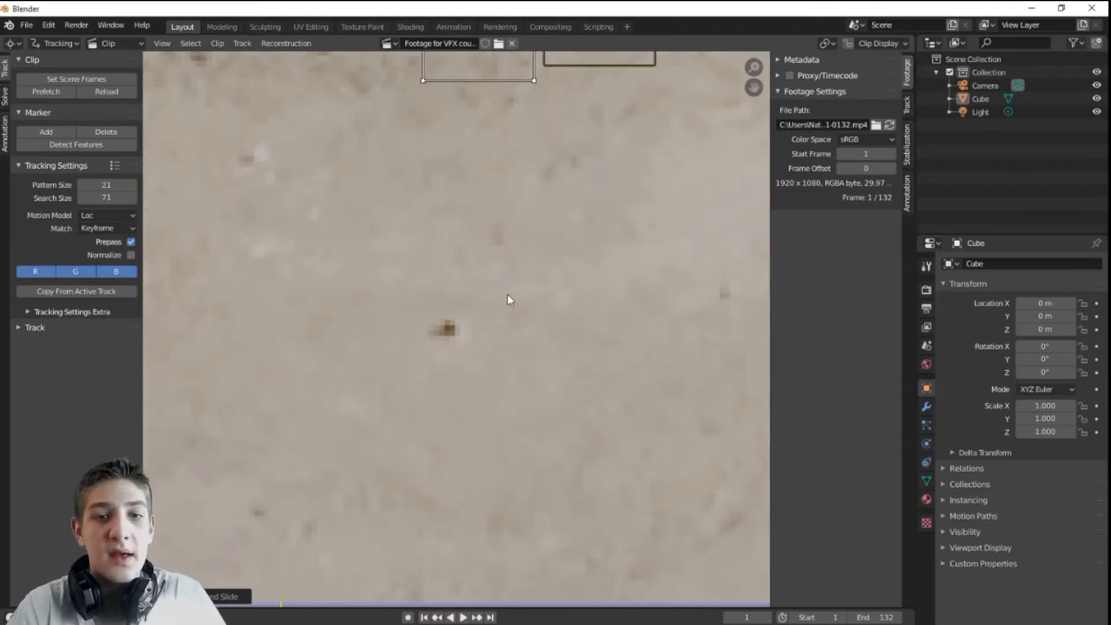
pyautogui.keyDown('ctrl'); pyautogui.click(447, 328); pyautogui.keyUp('ctrl')
pyautogui.scroll(-5, 526, 210)
pyautogui.moveTo(586, 159); pyautogui.dragTo(640, 305, button='middle')
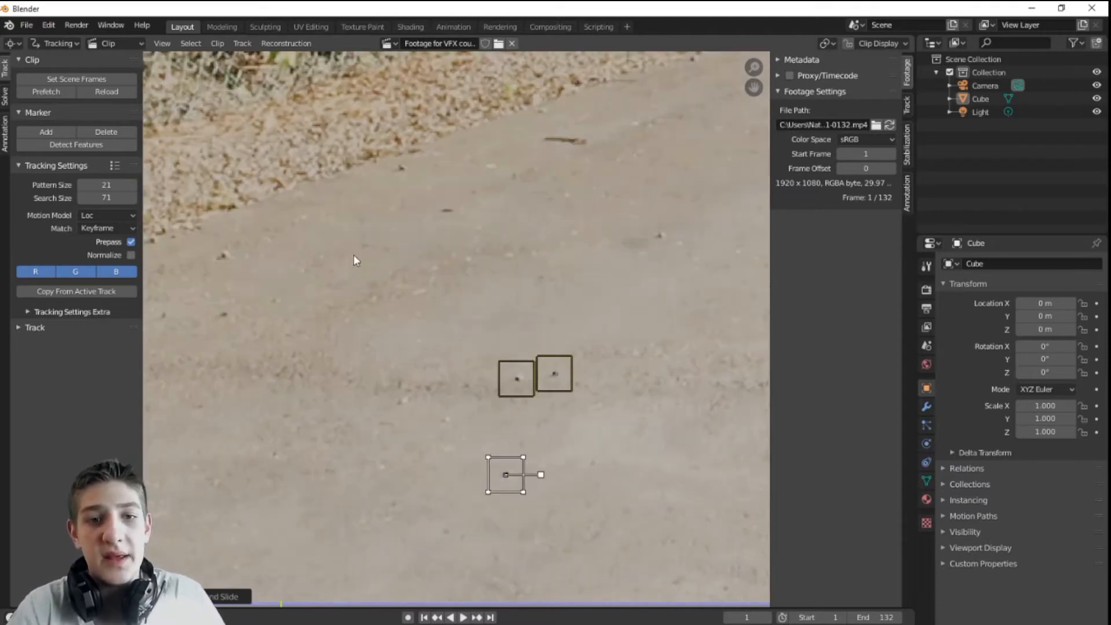
pyautogui.scroll(4, 353, 254)
pyautogui.moveTo(309, 273); pyautogui.dragTo(736, 298, button='middle')
# Step: Add tracking markers on five more dark spots across the driveway
pyautogui.keyDown('ctrl'); pyautogui.click(295, 174); pyautogui.keyUp('ctrl')
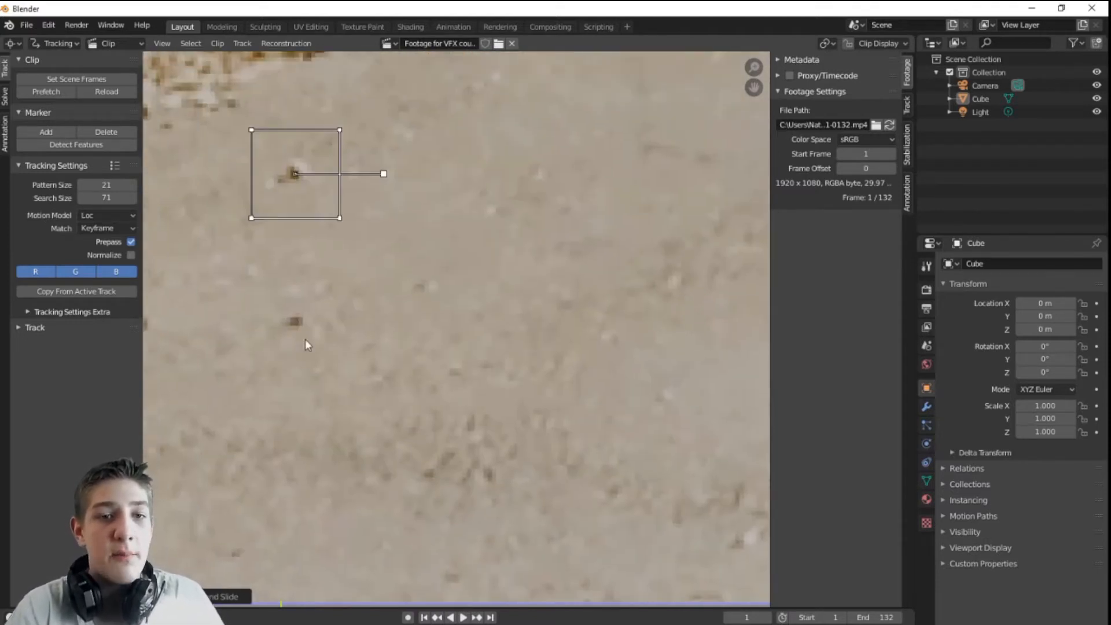
pyautogui.keyDown('ctrl'); pyautogui.click(294, 321); pyautogui.keyUp('ctrl')
pyautogui.moveTo(245, 358); pyautogui.dragTo(499, 354, button='middle')
pyautogui.keyDown('ctrl'); pyautogui.click(393, 317); pyautogui.keyUp('ctrl')
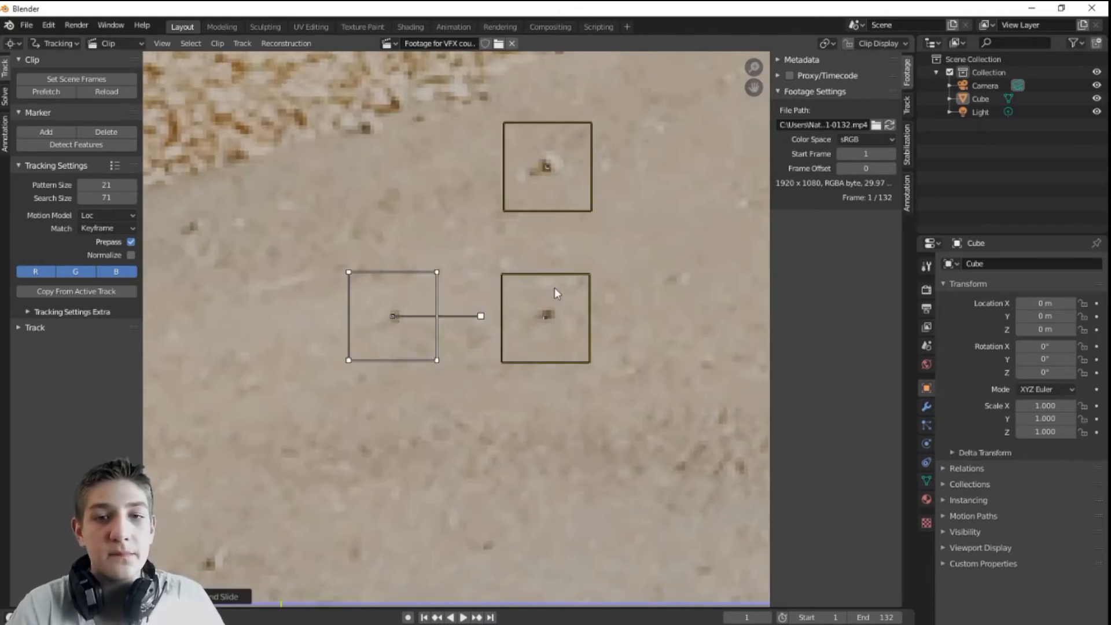
pyautogui.moveTo(622, 281); pyautogui.dragTo(154, 340, button='middle')
pyautogui.moveTo(661, 179); pyautogui.dragTo(416, 347, button='middle')
pyautogui.keyDown('ctrl'); pyautogui.click(404, 326); pyautogui.keyUp('ctrl')
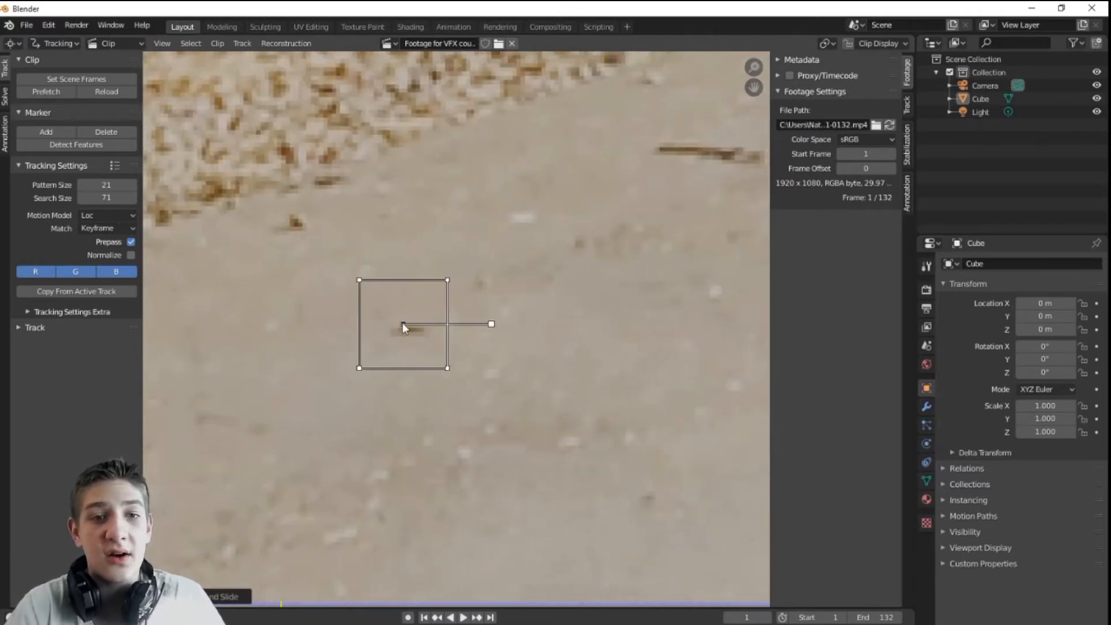
pyautogui.keyDown('ctrl'); pyautogui.click(292, 226); pyautogui.keyUp('ctrl')
# Step: Place a marker on the dark streak and enlarge it with S
pyautogui.moveTo(663, 224); pyautogui.dragTo(374, 310, button='middle')
pyautogui.keyDown('ctrl'); pyautogui.click(424, 238); pyautogui.keyUp('ctrl')
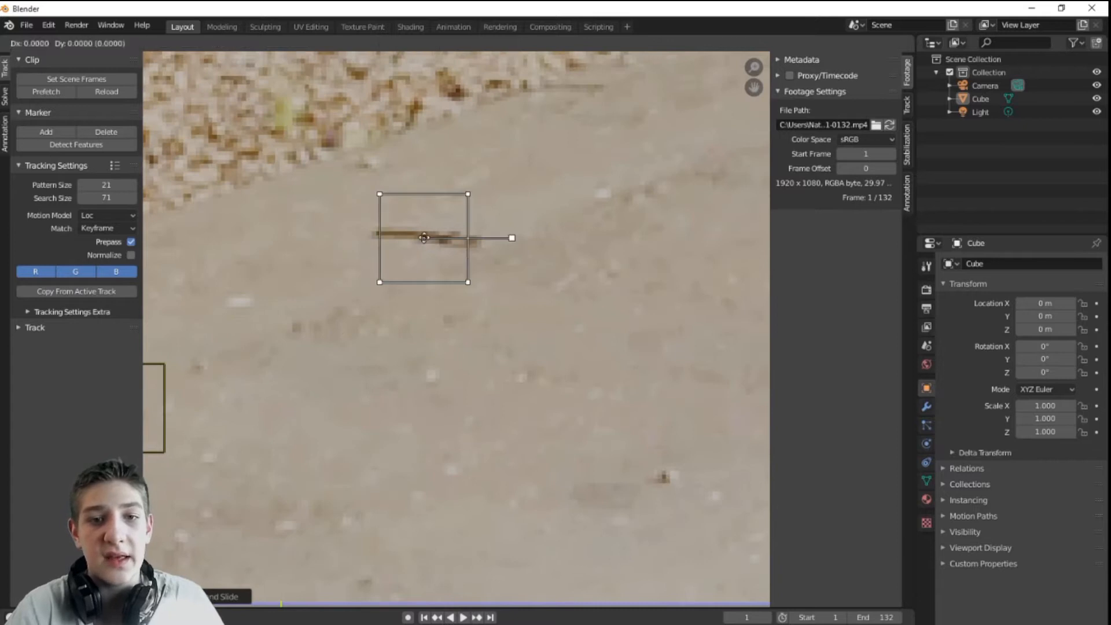
pyautogui.press('s')
pyautogui.click(565, 307)
pyautogui.scroll(-5, 602, 168)
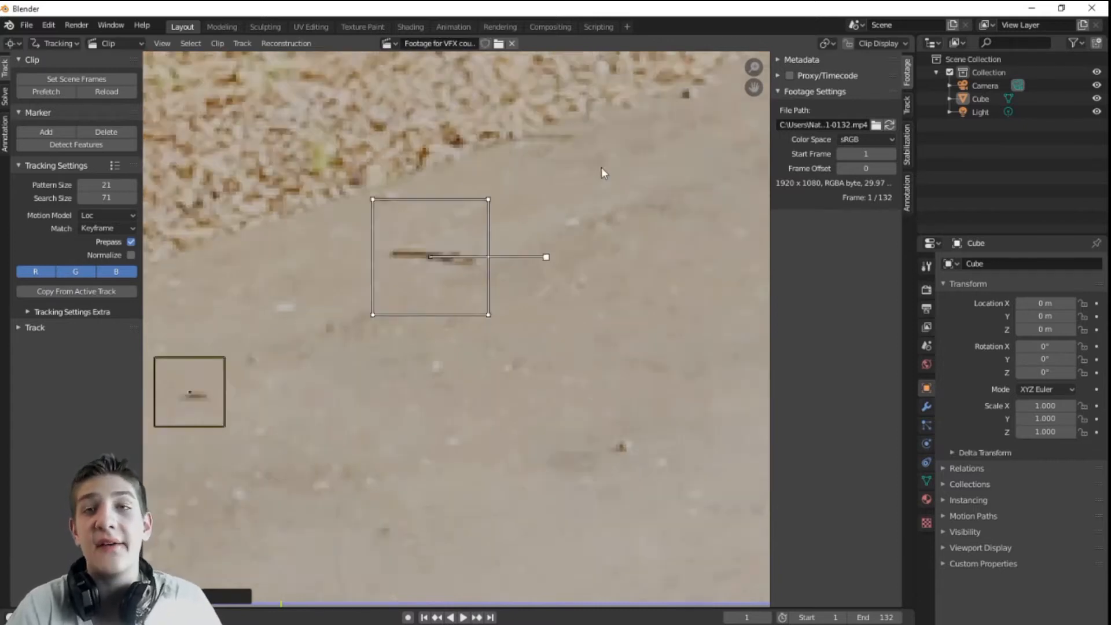
pyautogui.moveTo(640, 167); pyautogui.dragTo(393, 137, button='middle')
pyautogui.moveTo(642, 185); pyautogui.dragTo(451, 174, button='middle')
pyautogui.scroll(5, 533, 255)
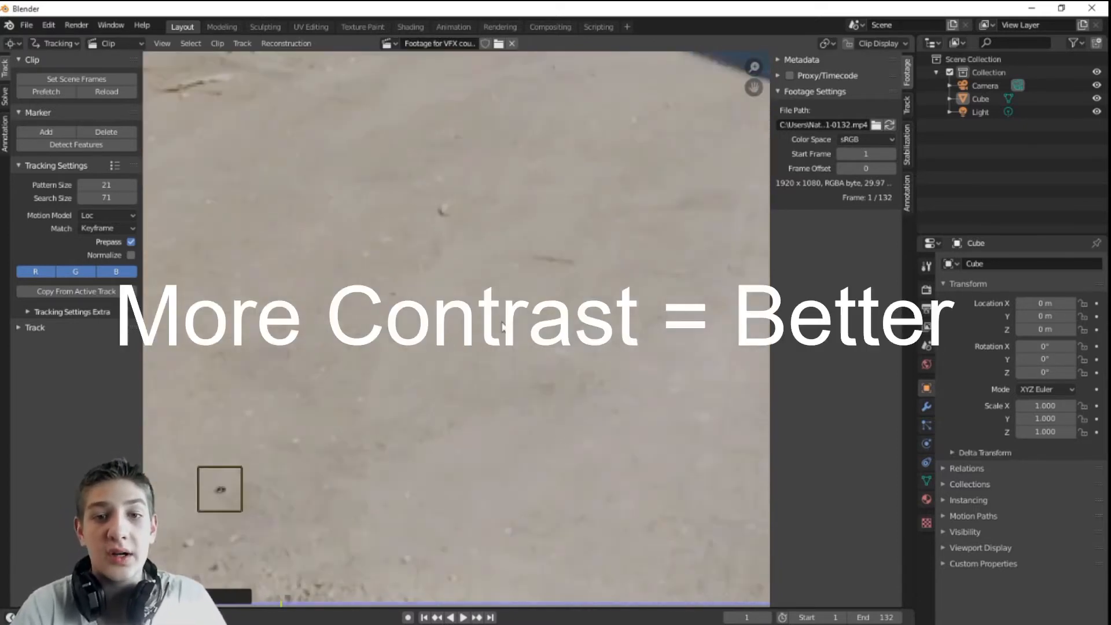
# Step: Add tracking markers on two more dark driveway specks
pyautogui.moveTo(355, 168); pyautogui.dragTo(399, 270, button='middle')
pyautogui.keyDown('ctrl'); pyautogui.click(398, 270); pyautogui.keyUp('ctrl')
pyautogui.scroll(-5, 398, 270)
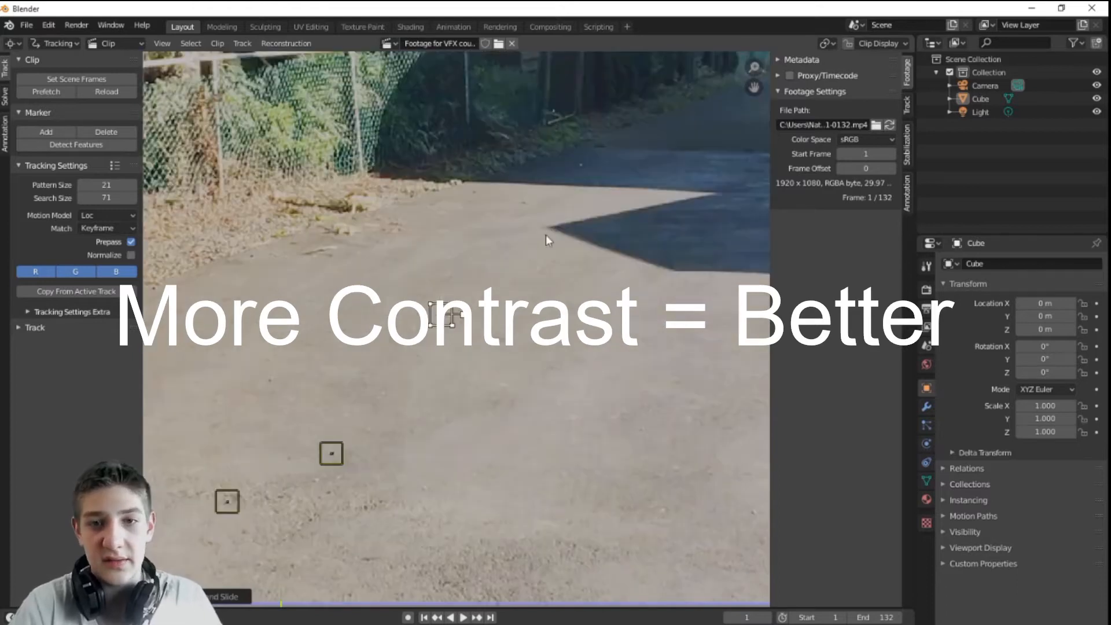
pyautogui.moveTo(550, 259); pyautogui.dragTo(478, 345, button='middle')
pyautogui.scroll(-3, 515, 414)
pyautogui.scroll(7, 514, 414)
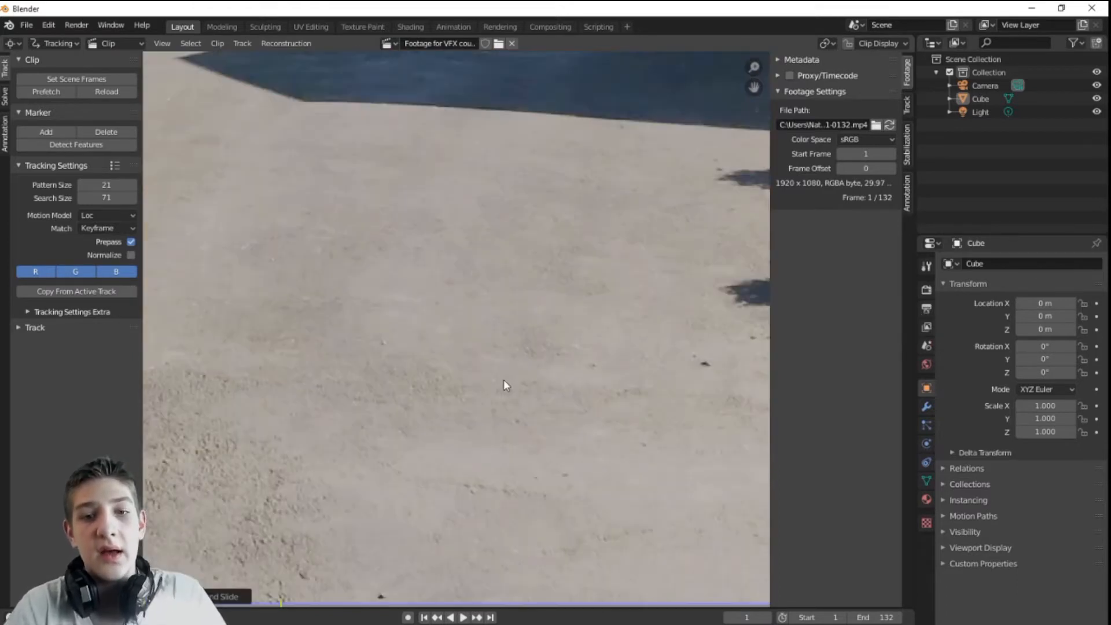
pyautogui.moveTo(506, 385)
pyautogui.mouseDown(button='middle')
pyautogui.moveTo(368, 298)
pyautogui.moveTo(436, 389)
pyautogui.mouseUp(button='middle')
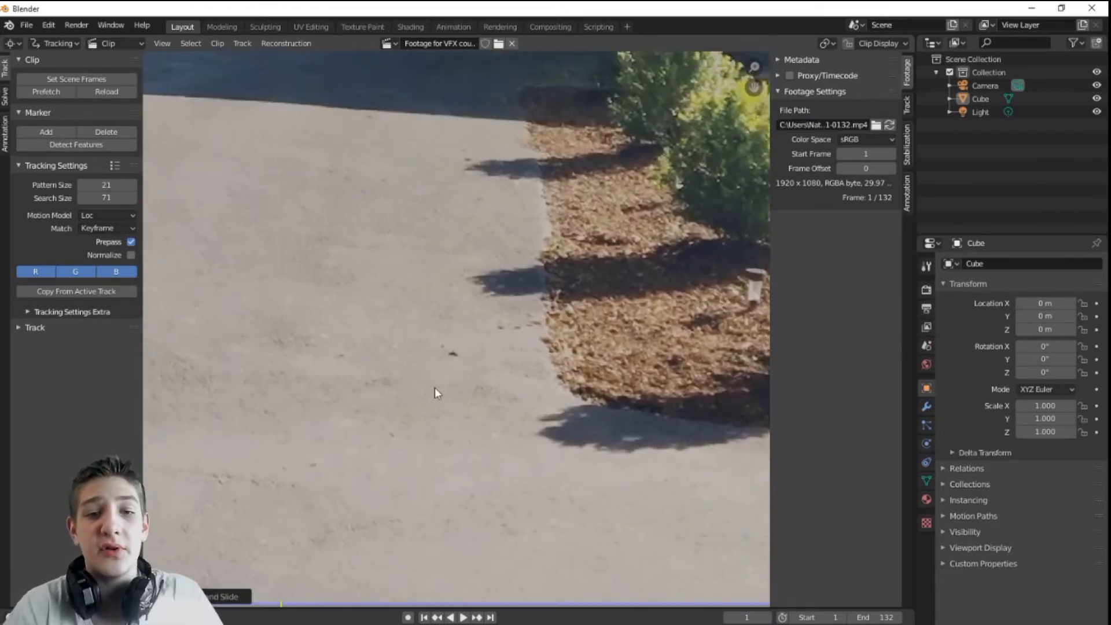
pyautogui.scroll(4, 457, 398)
pyautogui.keyDown('ctrl'); pyautogui.click(446, 391); pyautogui.keyUp('ctrl')
pyautogui.scroll(-3, 446, 414)
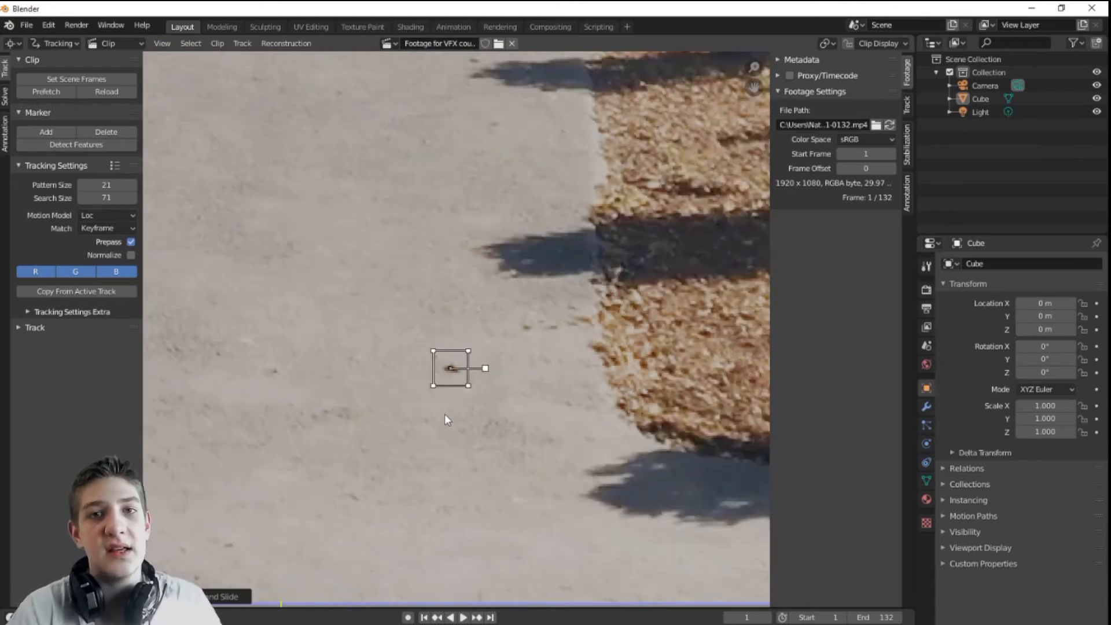
pyautogui.moveTo(345, 405)
pyautogui.mouseDown(button='middle')
pyautogui.moveTo(624, 111)
pyautogui.moveTo(715, 108)
pyautogui.mouseUp(button='middle')
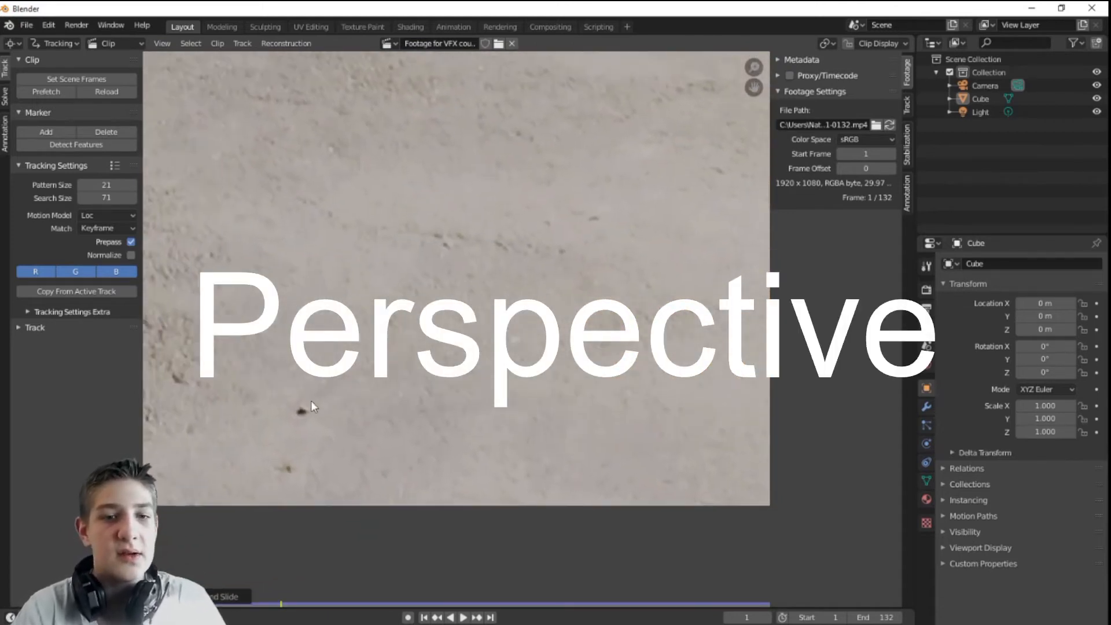
# Step: Add markers on a driveway speck and two pavement spots near the mulch
pyautogui.keyDown('ctrl'); pyautogui.click(300, 411); pyautogui.keyUp('ctrl')
pyautogui.scroll(-5, 392, 363)
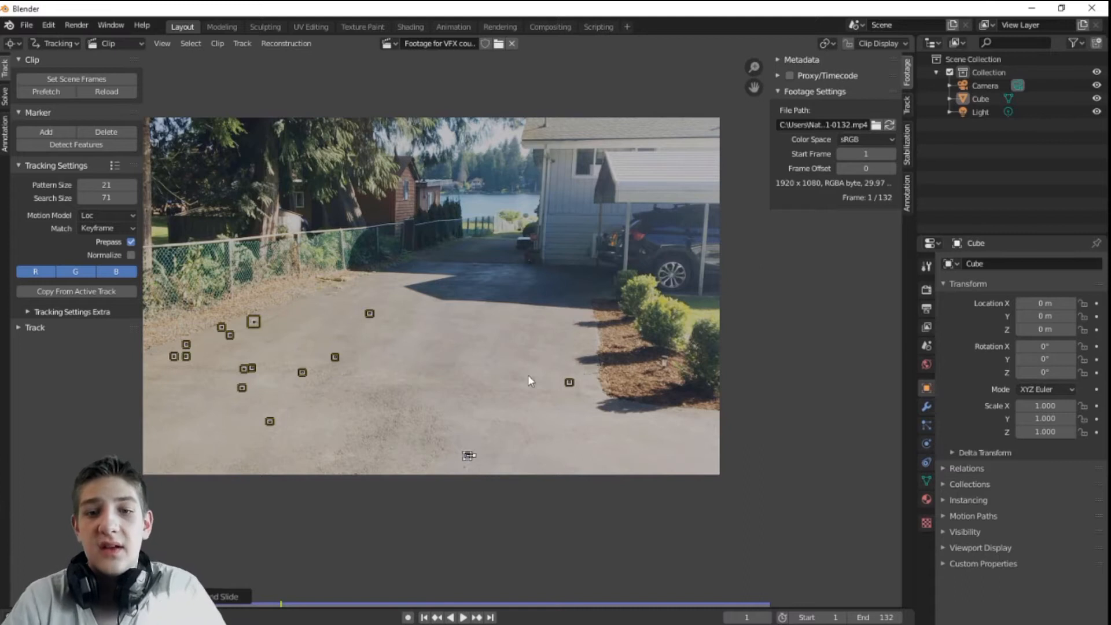
pyautogui.scroll(4, 529, 373)
pyautogui.moveTo(725, 330); pyautogui.dragTo(424, 408, button='middle')
pyautogui.scroll(4, 457, 431)
pyautogui.moveTo(497, 463)
pyautogui.mouseDown(button='middle')
pyautogui.moveTo(493, 438)
pyautogui.moveTo(524, 384)
pyautogui.mouseUp(button='middle')
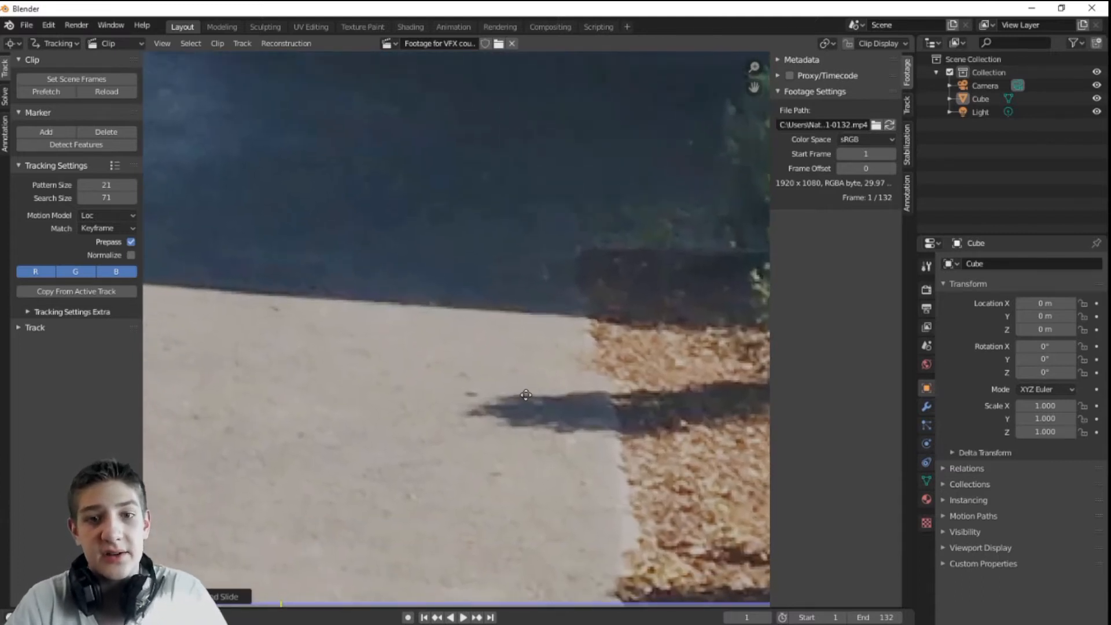
pyautogui.keyDown('ctrl'); pyautogui.click(470, 395); pyautogui.keyUp('ctrl')
pyautogui.keyDown('ctrl'); pyautogui.click(496, 476); pyautogui.keyUp('ctrl')
pyautogui.moveTo(365, 458)
pyautogui.mouseDown(button='middle')
pyautogui.moveTo(741, 305)
pyautogui.moveTo(736, 362)
pyautogui.mouseUp(button='middle')
# Step: Add a tracking marker on a spot by the background fence and sign
pyautogui.scroll(-6, 466, 347)
pyautogui.moveTo(359, 304); pyautogui.dragTo(397, 446, button='middle')
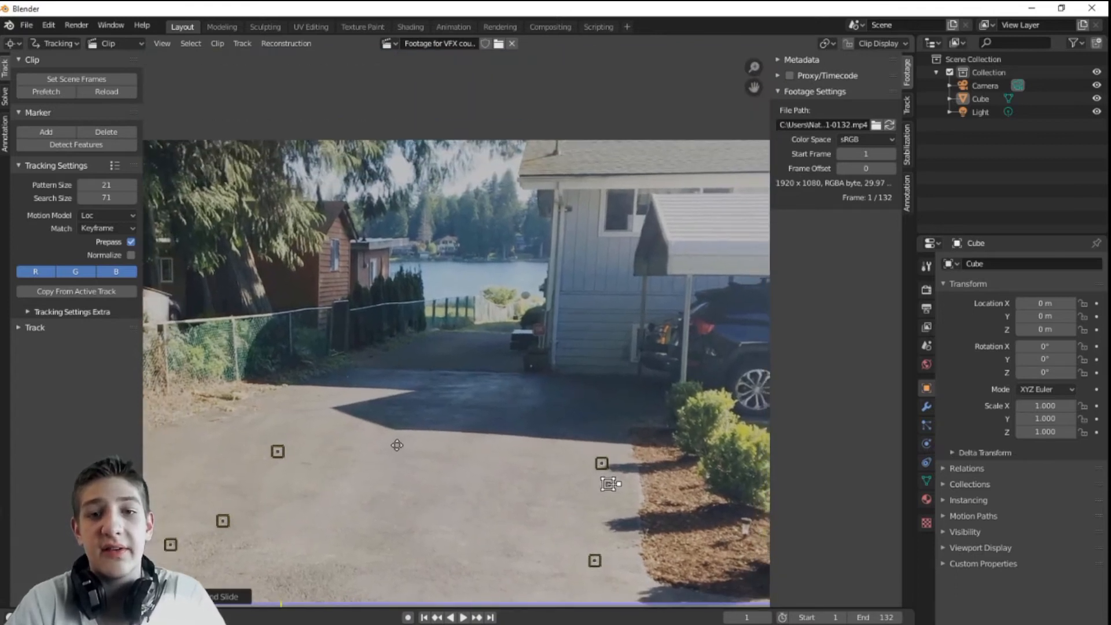
pyautogui.scroll(6, 467, 334)
pyautogui.moveTo(563, 225); pyautogui.dragTo(290, 261, button='middle')
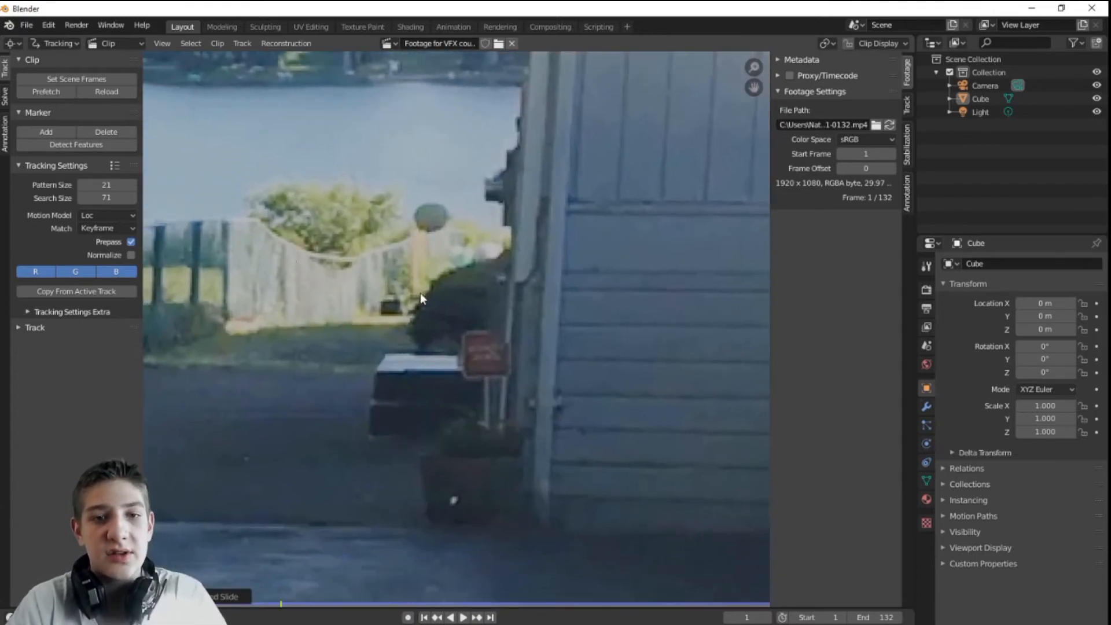
pyautogui.keyDown('ctrl'); pyautogui.click(388, 302); pyautogui.keyUp('ctrl')
pyautogui.scroll(-5, 454, 324)
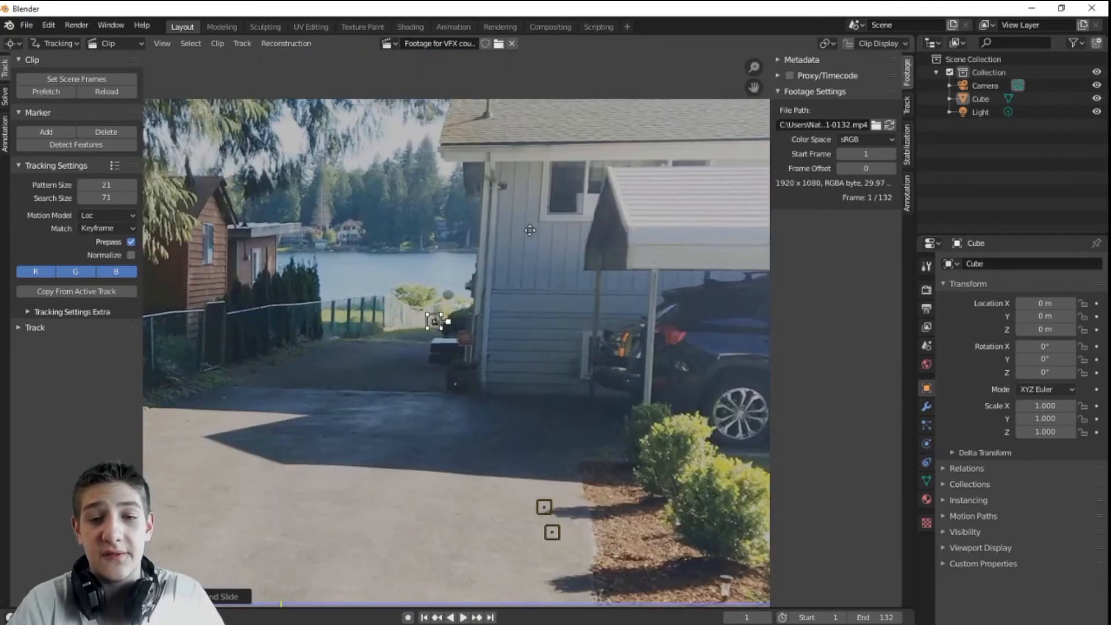
pyautogui.moveTo(528, 228); pyautogui.dragTo(417, 232, button='middle')
pyautogui.scroll(3, 431, 331)
pyautogui.moveTo(401, 350); pyautogui.dragTo(682, 155, button='middle')
pyautogui.scroll(-7, 455, 330)
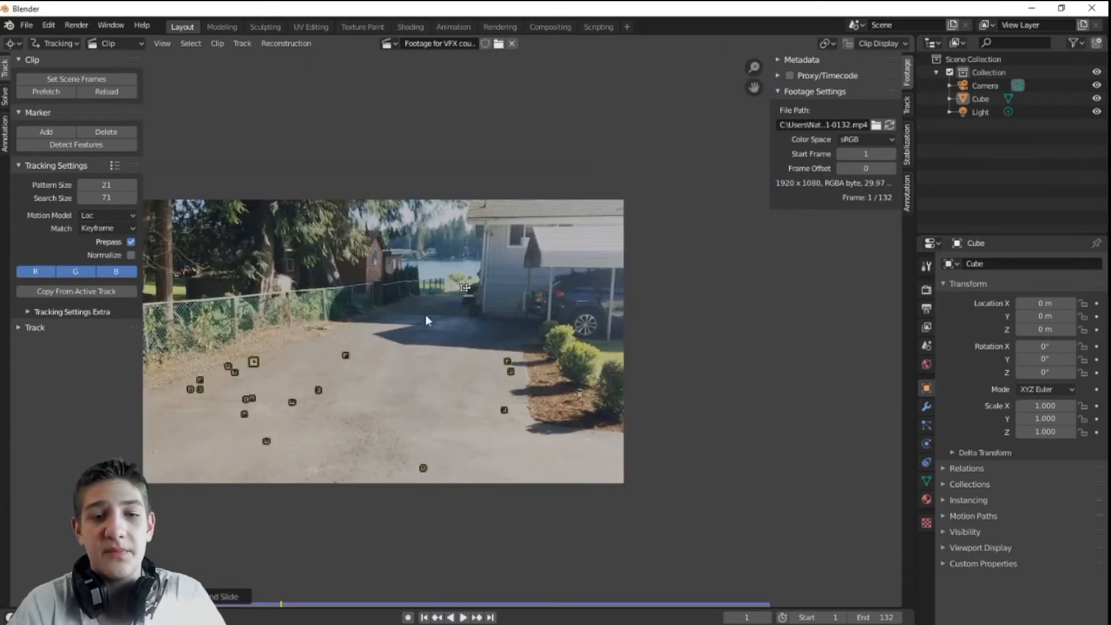
pyautogui.moveTo(409, 308); pyautogui.dragTo(527, 341, button='middle')
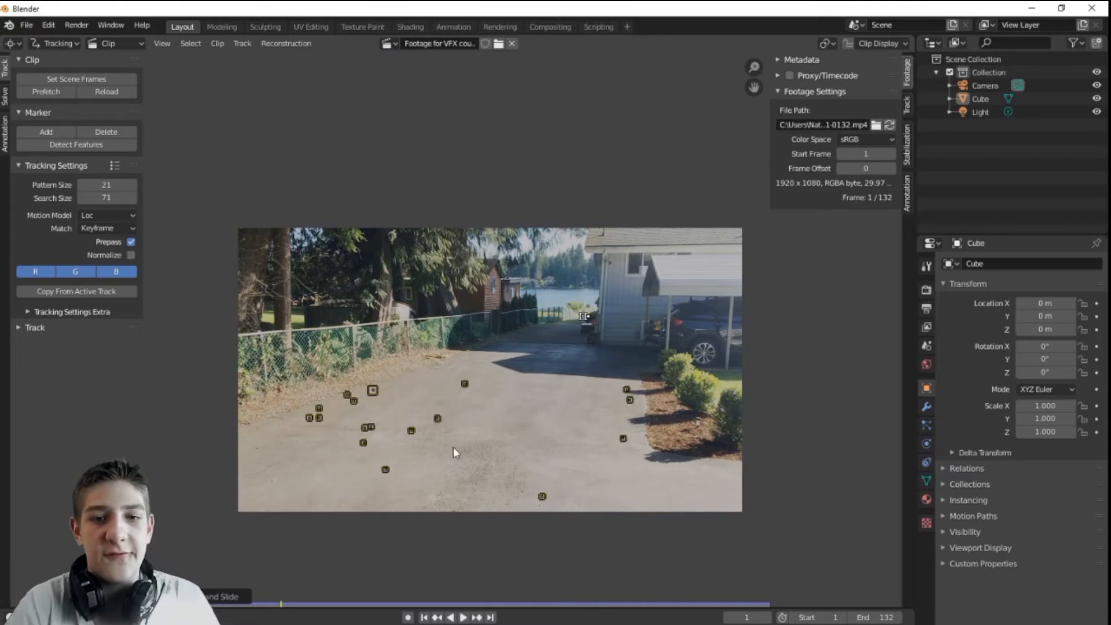
# Step: Add two more tracking markers along the far fence
pyautogui.scroll(6, 491, 354)
pyautogui.moveTo(491, 354)
pyautogui.mouseDown(button='middle')
pyautogui.moveTo(583, 414)
pyautogui.moveTo(173, 397)
pyautogui.moveTo(605, 459)
pyautogui.moveTo(548, 451)
pyautogui.mouseUp(button='middle')
pyautogui.moveTo(604, 396)
pyautogui.mouseDown(button='middle')
pyautogui.moveTo(655, 319)
pyautogui.moveTo(705, 308)
pyautogui.mouseUp(button='middle')
pyautogui.scroll(3, 568, 384)
pyautogui.keyDown('ctrl'); pyautogui.click(523, 314); pyautogui.keyUp('ctrl')
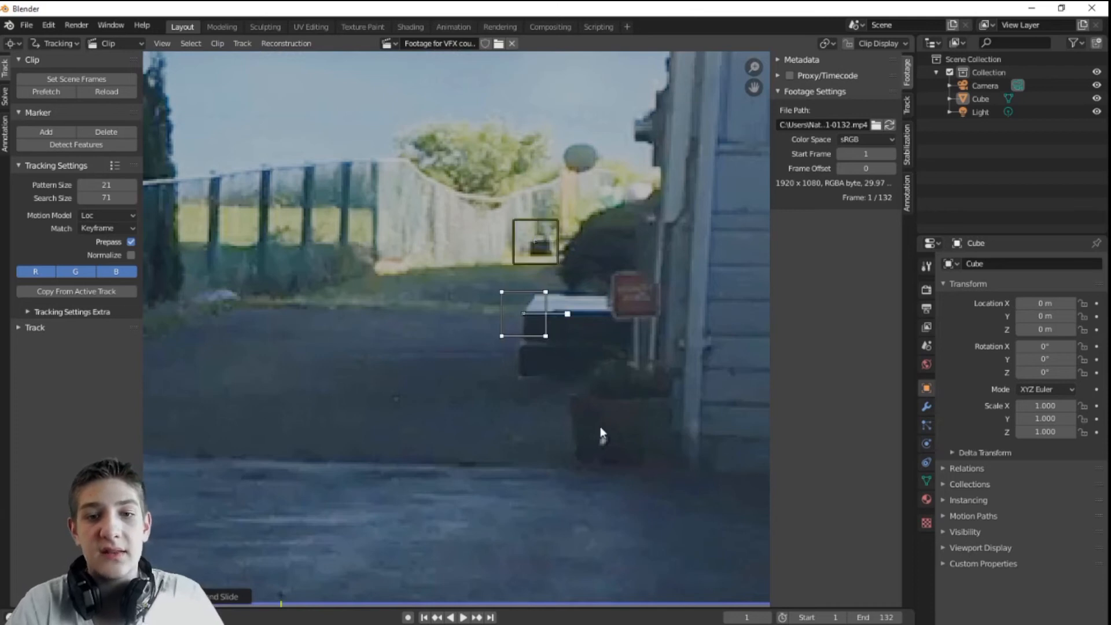
pyautogui.keyDown('ctrl'); pyautogui.click(602, 441); pyautogui.keyUp('ctrl')
pyautogui.scroll(-3, 647, 328)
# Step: Add a tracking marker on the house window corner
pyautogui.moveTo(560, 340); pyautogui.dragTo(284, 484, button='middle')
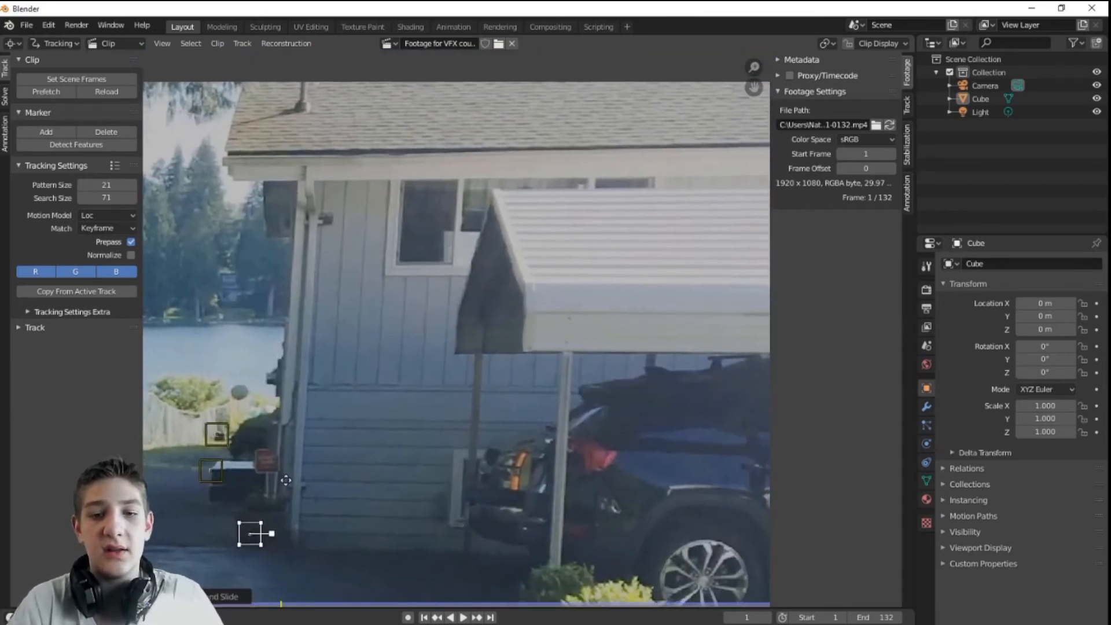
pyautogui.moveTo(390, 267); pyautogui.dragTo(415, 378, button='middle')
pyautogui.scroll(4, 416, 375)
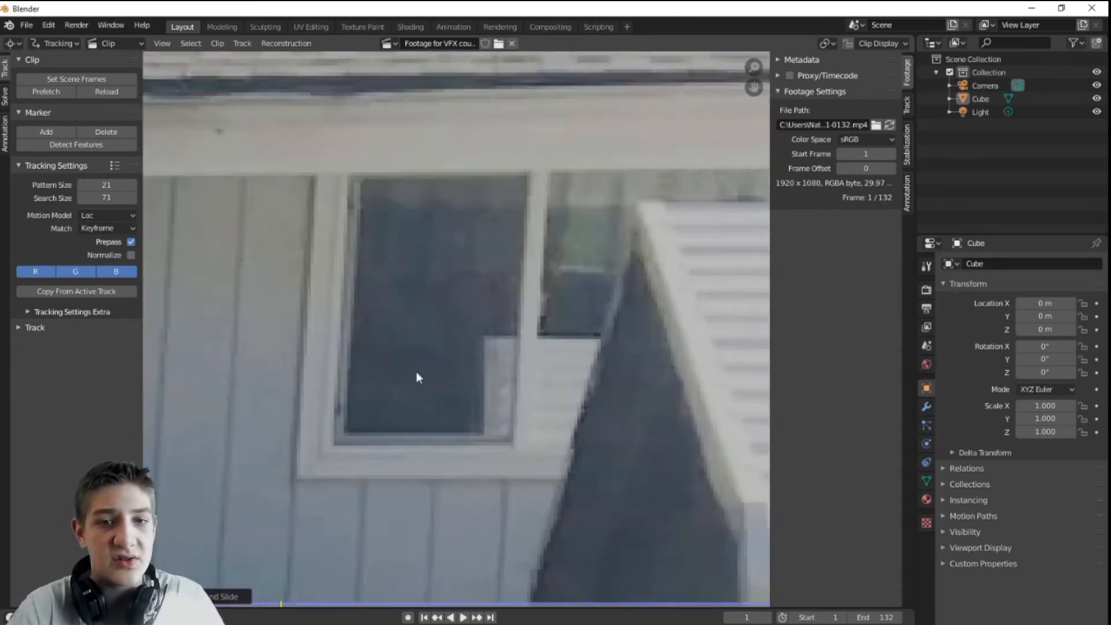
pyautogui.keyDown('ctrl'); pyautogui.click(348, 430); pyautogui.keyUp('ctrl')
pyautogui.scroll(-3, 451, 330)
# Step: Add a tracking marker on the roof and scale it up
pyautogui.moveTo(411, 303); pyautogui.dragTo(703, 333, button='middle')
pyautogui.keyDown('ctrl'); pyautogui.click(523, 170); pyautogui.keyUp('ctrl')
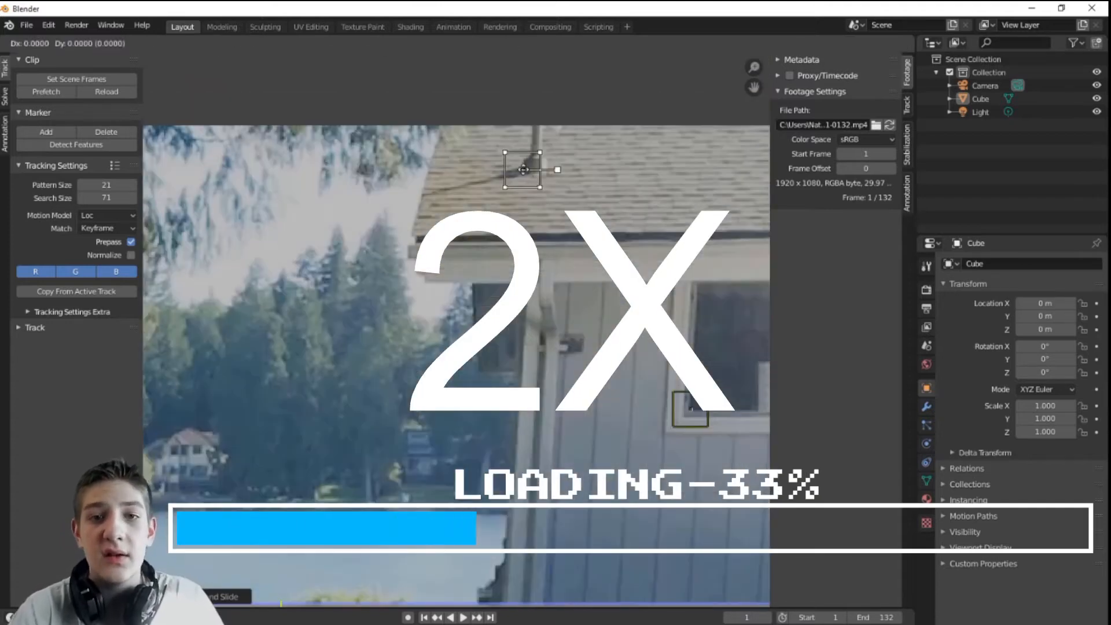
pyautogui.scroll(-3, 510, 270)
pyautogui.moveTo(510, 271); pyautogui.dragTo(421, 250, button='middle')
pyautogui.press('s')
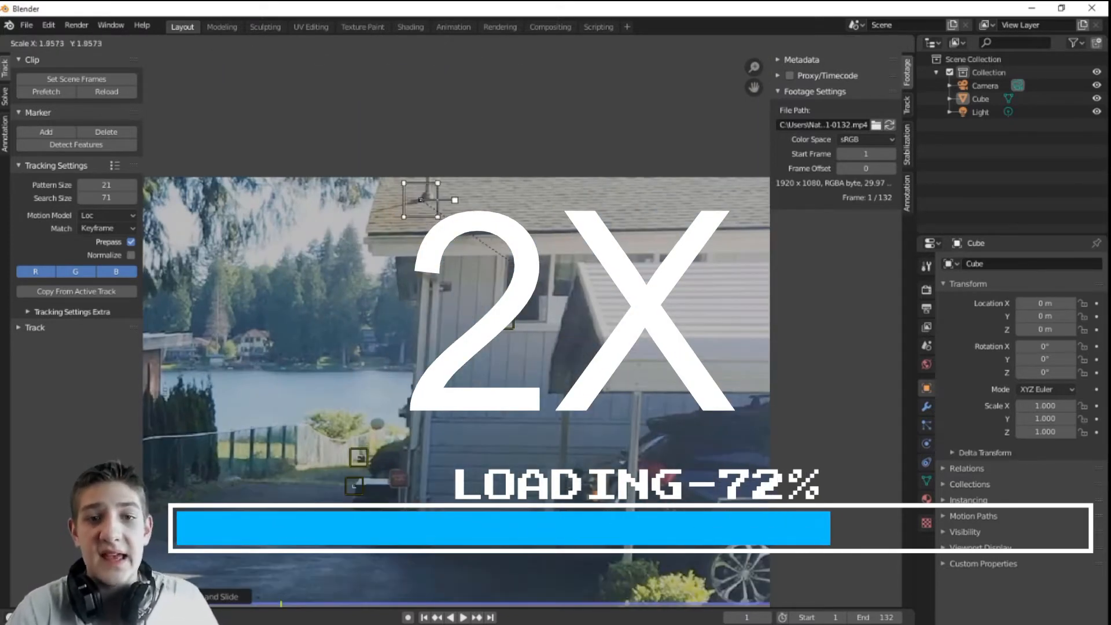
pyautogui.click(523, 268)
# Step: Add an enlarged marker on the roof edge and reposition it with G
pyautogui.moveTo(341, 429); pyautogui.dragTo(499, 413, button='middle')
pyautogui.scroll(5, 499, 413)
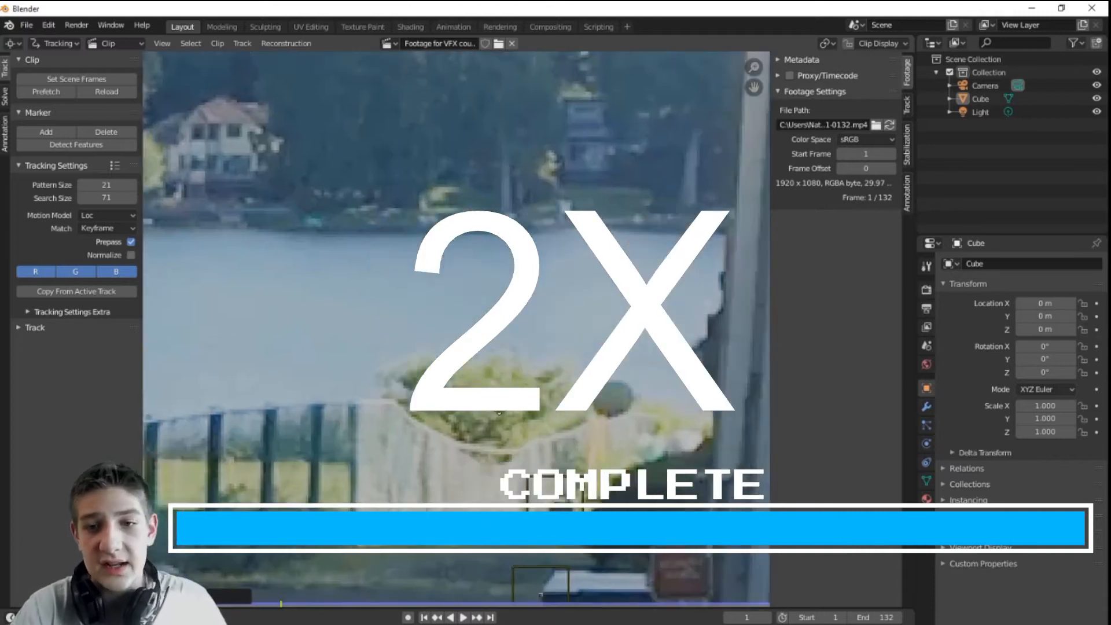
pyautogui.moveTo(647, 309); pyautogui.dragTo(339, 221, button='middle')
pyautogui.keyDown('ctrl'); pyautogui.click(378, 277); pyautogui.keyUp('ctrl')
pyautogui.press('s')
pyautogui.click(415, 428)
pyautogui.press('g')
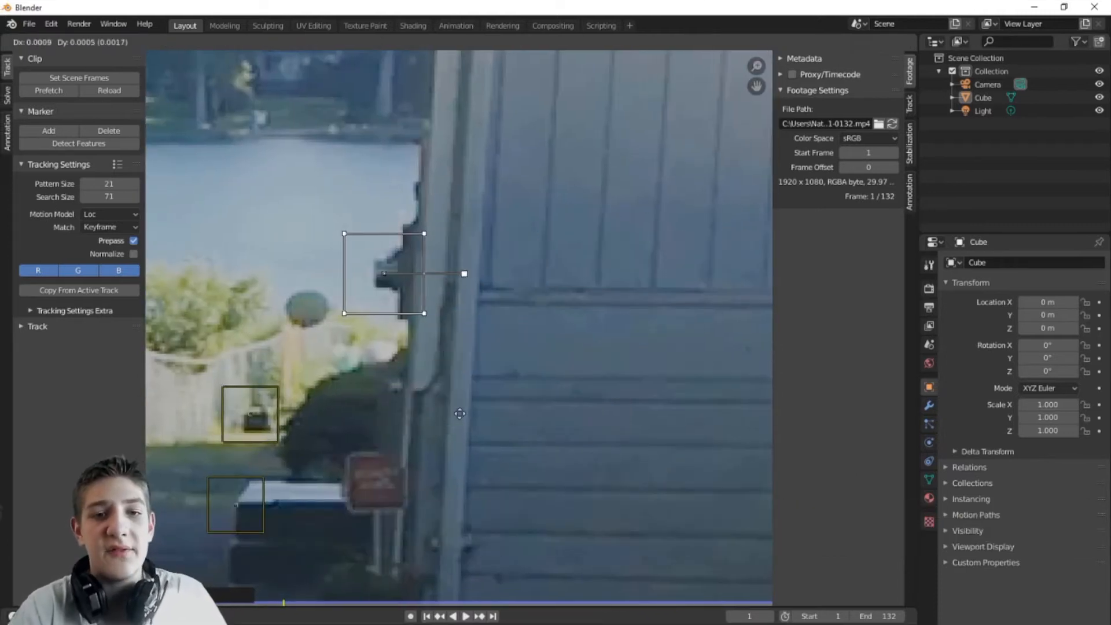
pyautogui.click(459, 414)
# Step: Add a resized tracking marker on the garden lamp in the bushes
pyautogui.scroll(-6, 480, 306)
pyautogui.moveTo(476, 397)
pyautogui.mouseDown(button='middle')
pyautogui.moveTo(538, 327)
pyautogui.moveTo(541, 300)
pyautogui.mouseUp(button='middle')
pyautogui.scroll(-3, 541, 300)
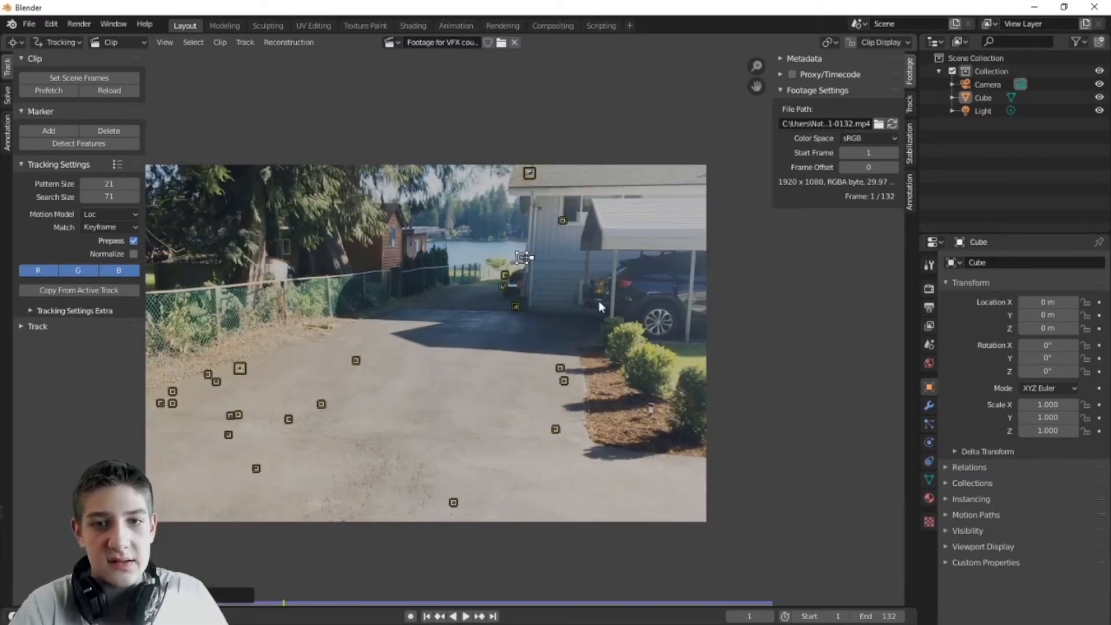
pyautogui.moveTo(559, 253); pyautogui.dragTo(444, 249, button='middle')
pyautogui.scroll(5, 486, 329)
pyautogui.moveTo(450, 349); pyautogui.dragTo(232, 110, button='middle')
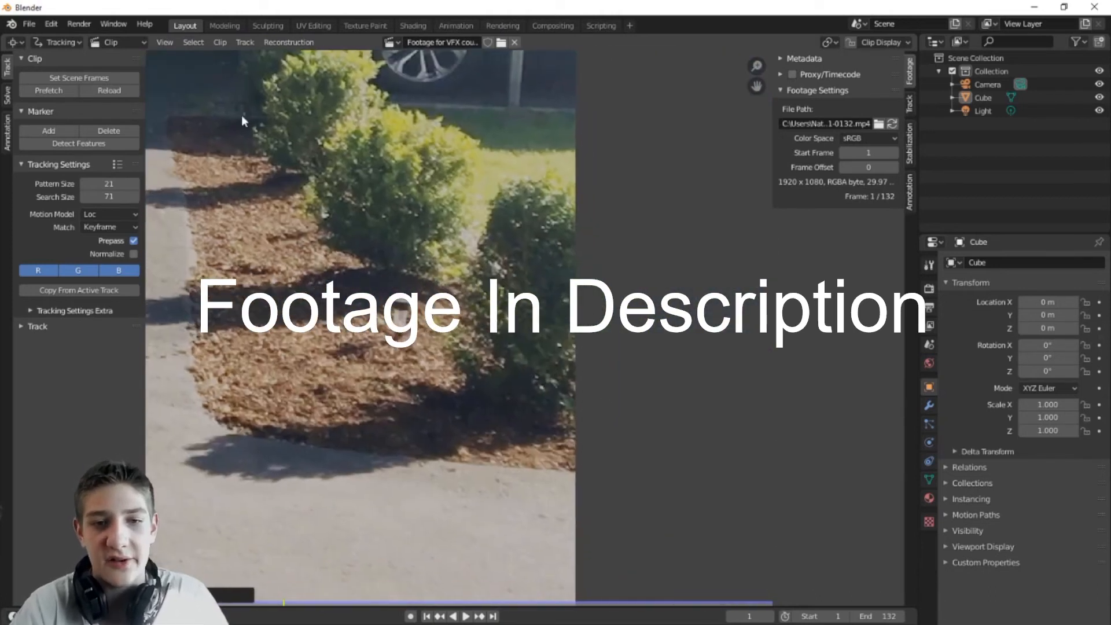
pyautogui.scroll(4, 458, 331)
pyautogui.keyDown('ctrl'); pyautogui.click(307, 299); pyautogui.keyUp('ctrl')
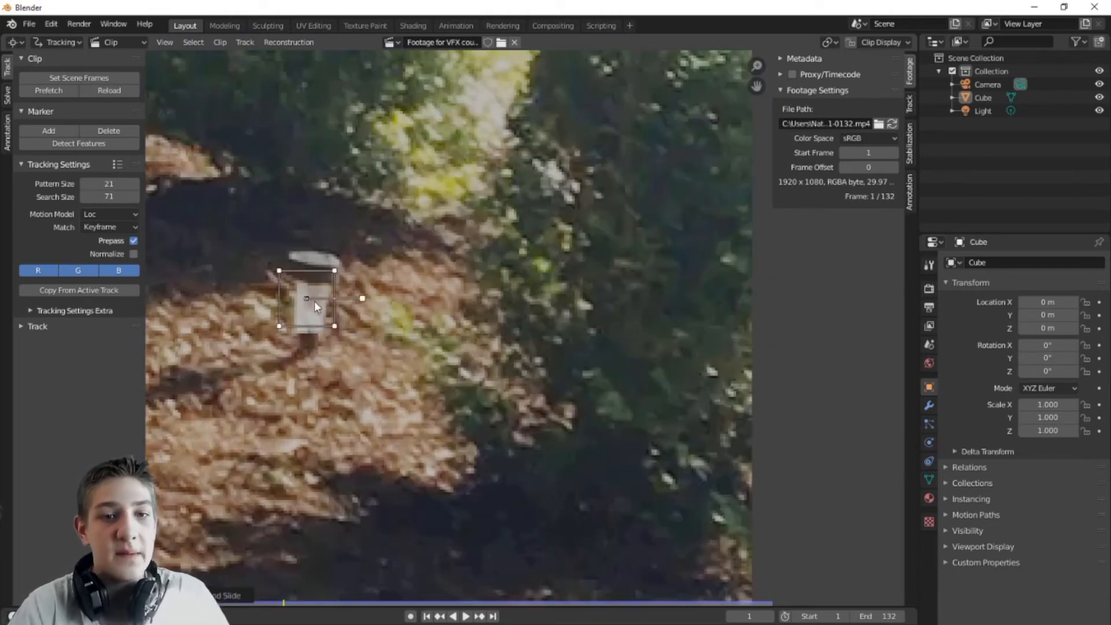
pyautogui.press('s')
pyautogui.click(383, 320)
# Step: Pan and zoom back out across the whole footage
pyautogui.scroll(-7, 382, 319)
pyautogui.moveTo(300, 282); pyautogui.dragTo(695, 288, button='middle')
pyautogui.scroll(-5, 696, 289)
pyautogui.moveTo(498, 246); pyautogui.dragTo(419, 232, button='middle')
pyautogui.scroll(4, 565, 309)
pyautogui.scroll(-2, 518, 272)
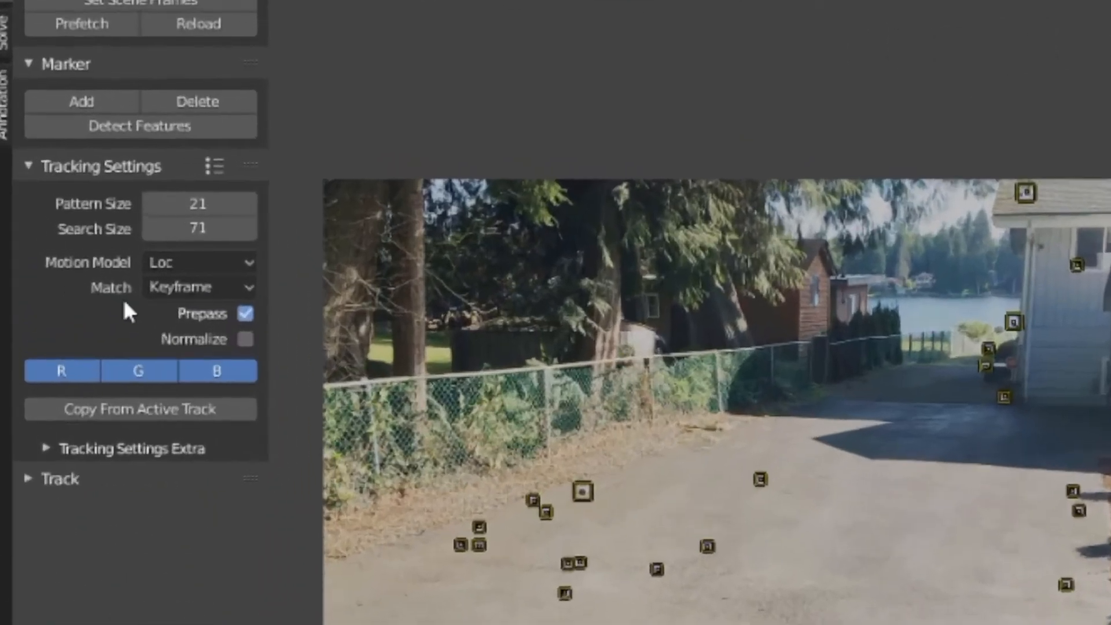
# Step: Toggle Prepass off and back on, then expand the Motion Model dropdown
pyautogui.click(80, 239)
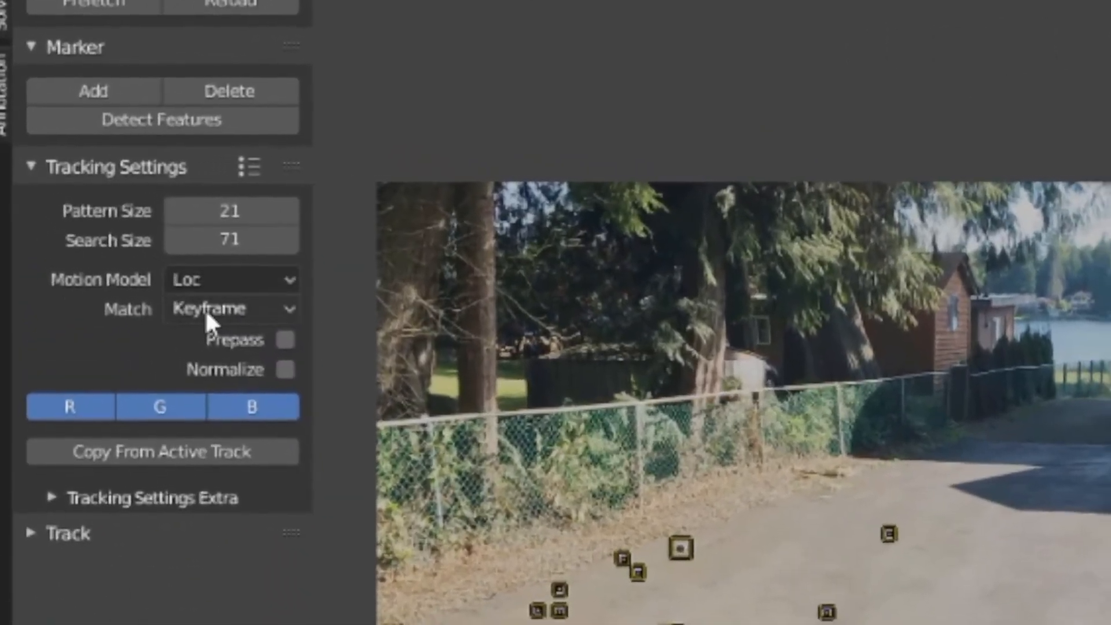
pyautogui.click(285, 340)
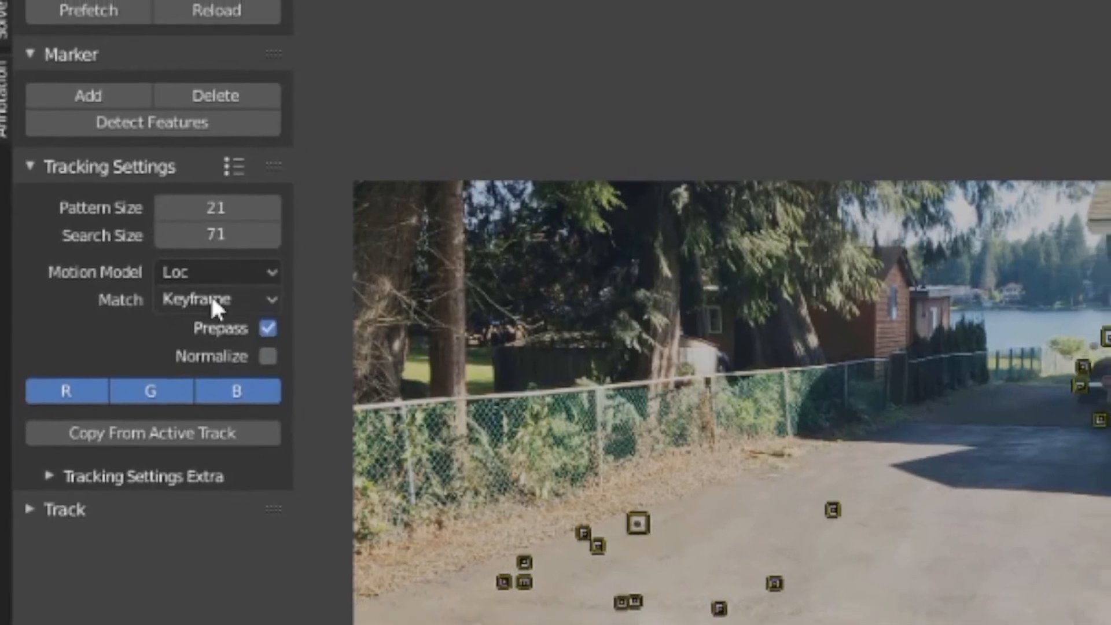
pyautogui.click(194, 270)
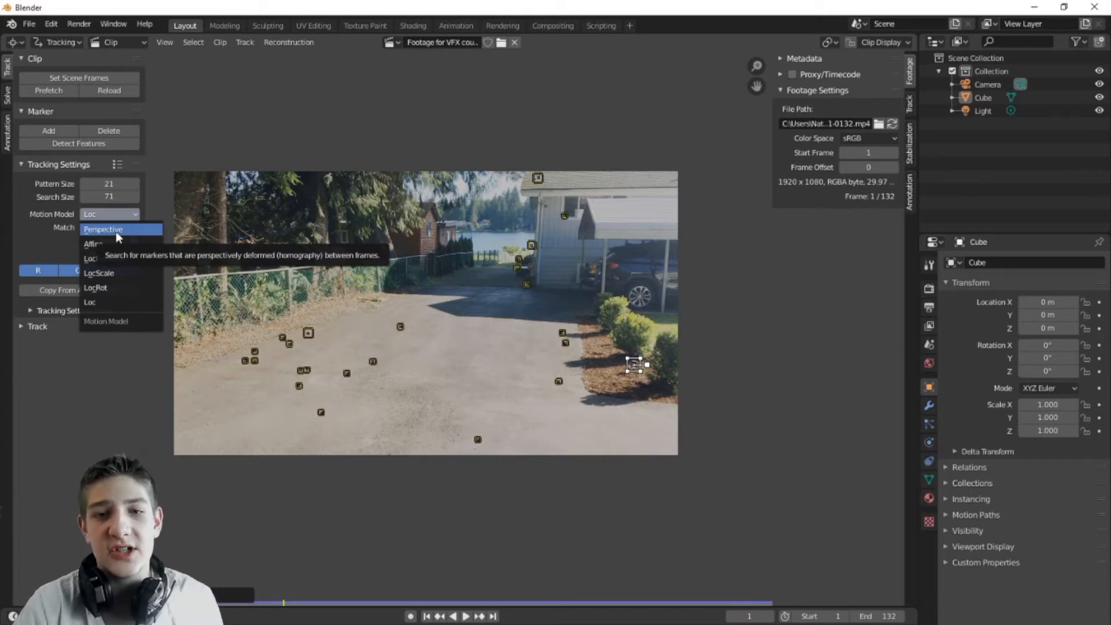
# Step: Zoom in on the red sign beside the house and place a tracking marker on it
pyautogui.scroll(6, 474, 350)
pyautogui.moveTo(272, 348); pyautogui.dragTo(740, 524, button='middle')
pyautogui.scroll(4, 662, 347)
pyautogui.moveTo(662, 287); pyautogui.dragTo(366, 423, button='middle')
pyautogui.scroll(3, 444, 344)
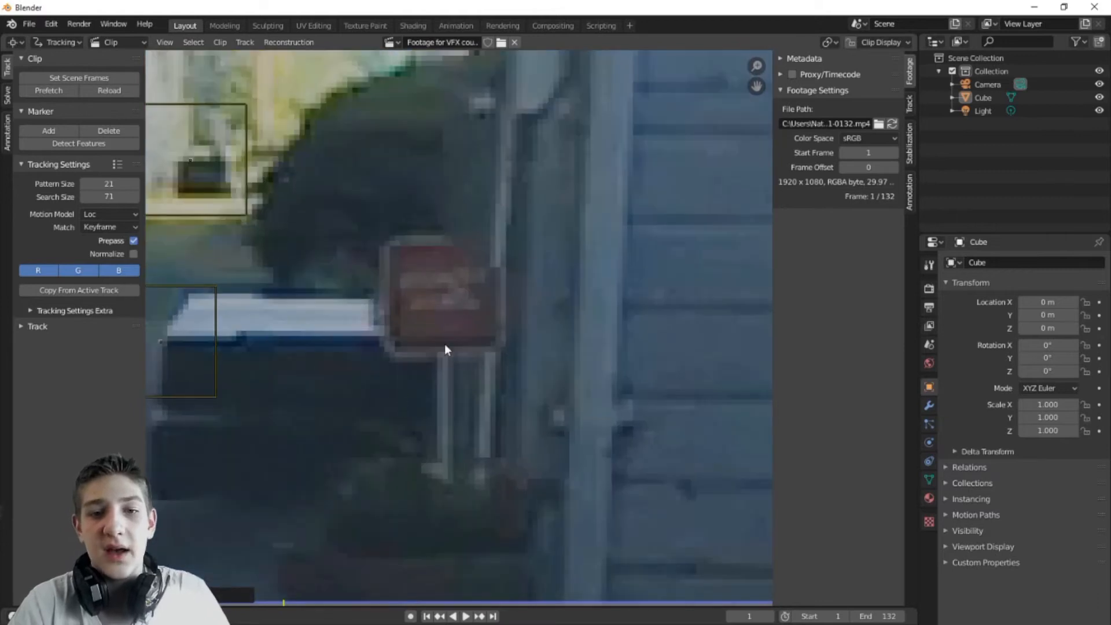
pyautogui.keyDown('ctrl'); pyautogui.click(440, 299); pyautogui.keyUp('ctrl')
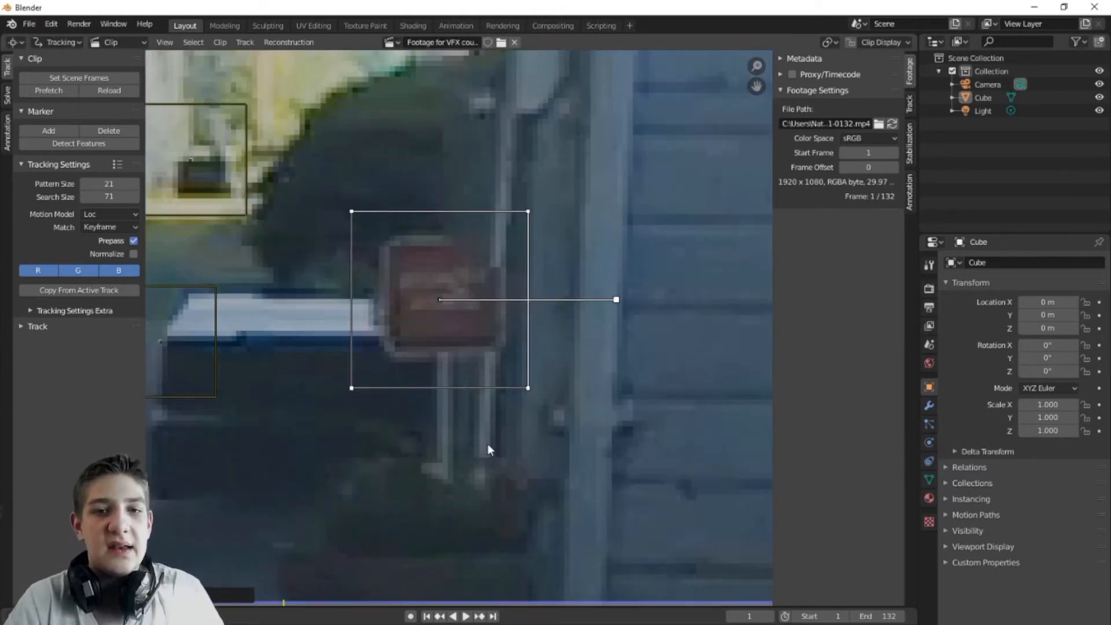
# Step: Set the tracking motion model to LocRot
pyautogui.scroll(-8, 488, 443)
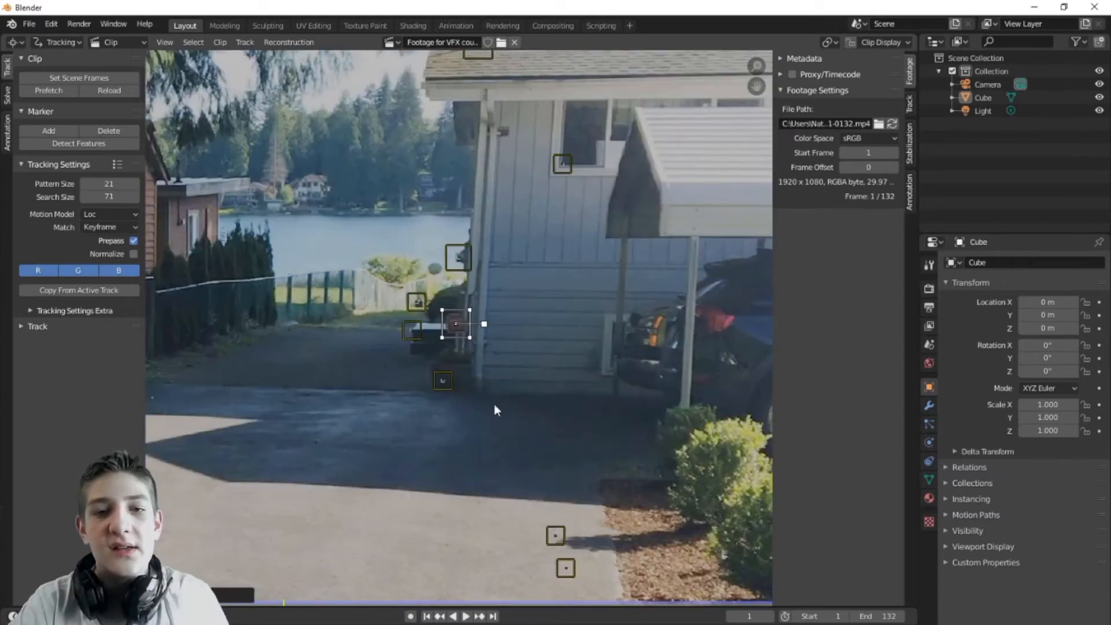
pyautogui.scroll(8, 453, 348)
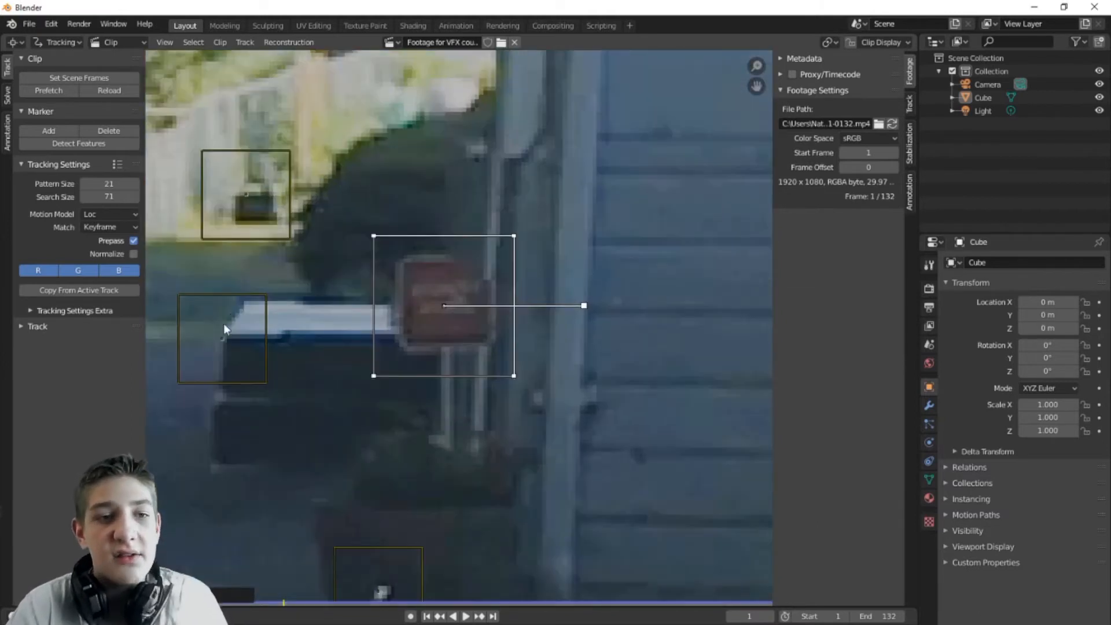
pyautogui.click(96, 214)
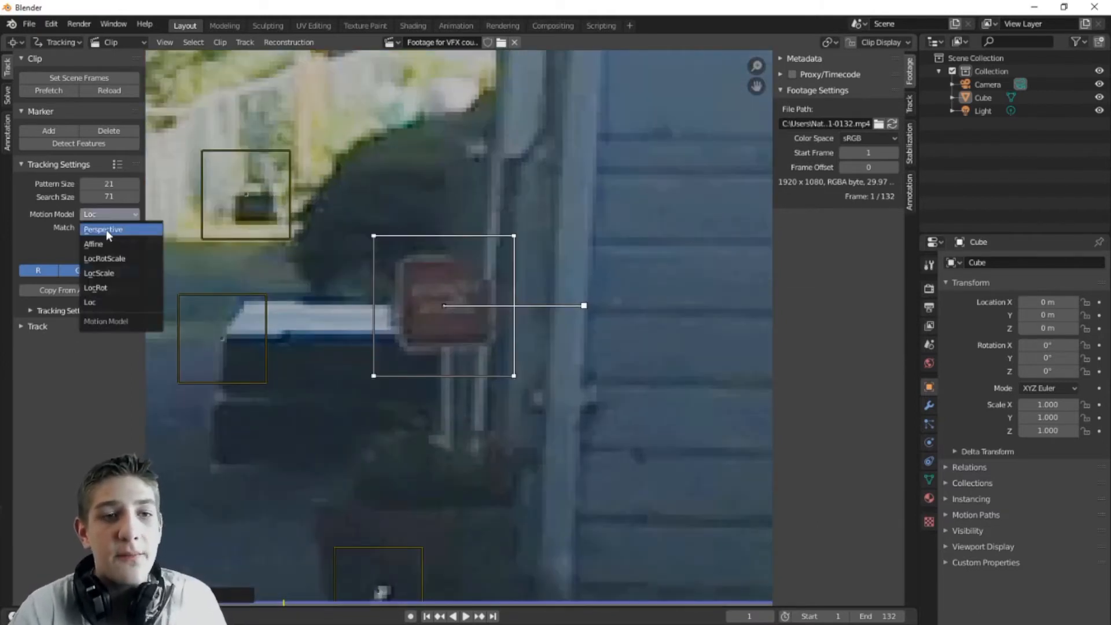
pyautogui.scroll(-8, 426, 384)
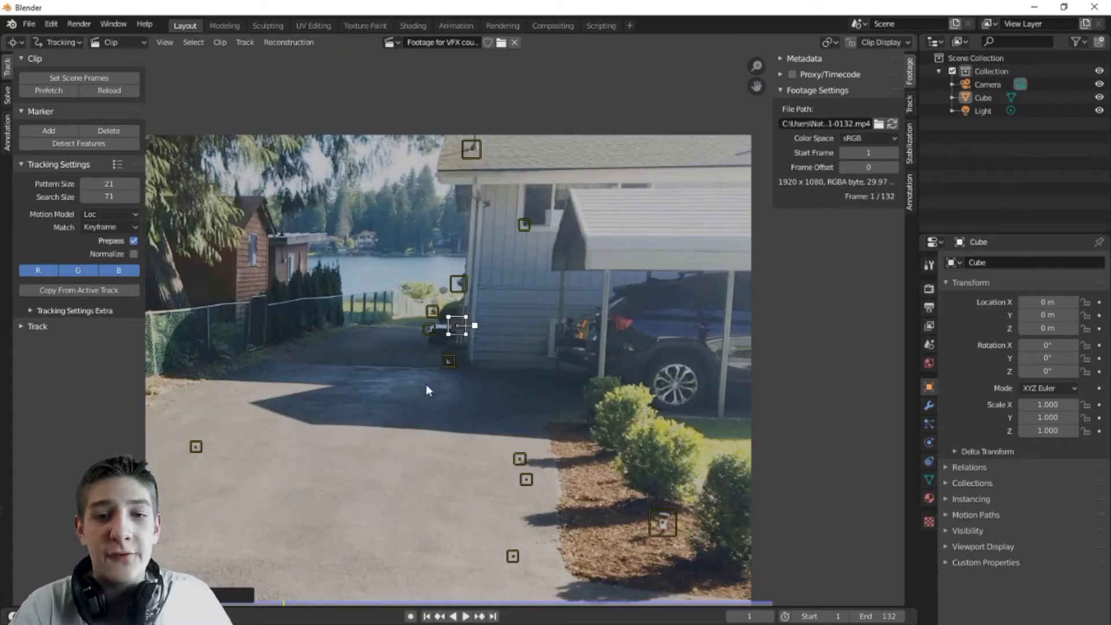
pyautogui.scroll(-4, 426, 384)
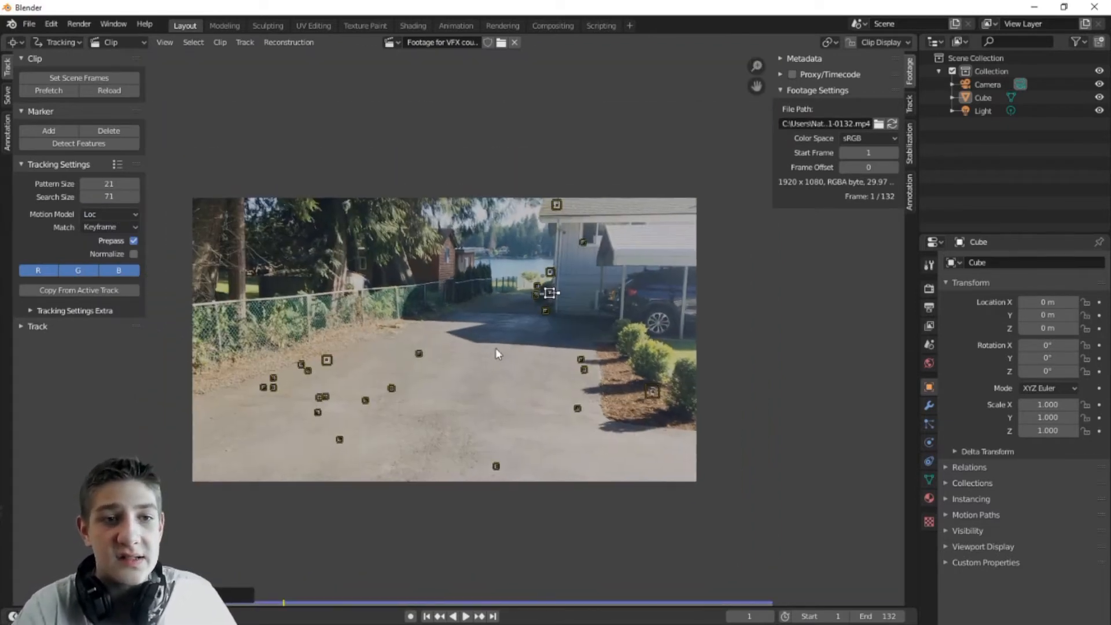
pyautogui.click(116, 216)
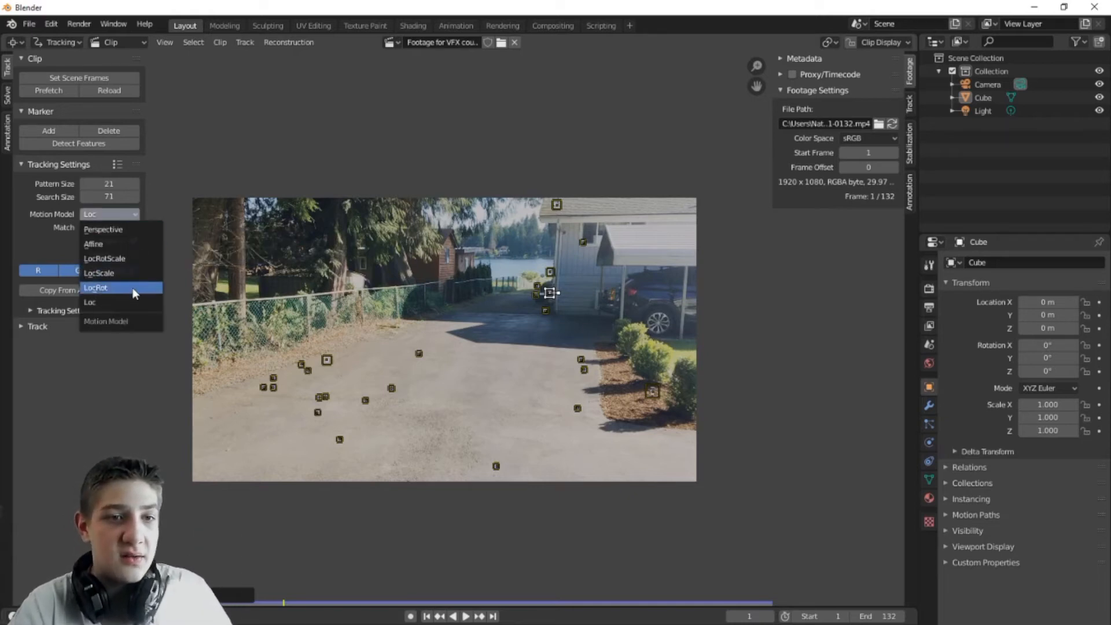
pyautogui.click(96, 288)
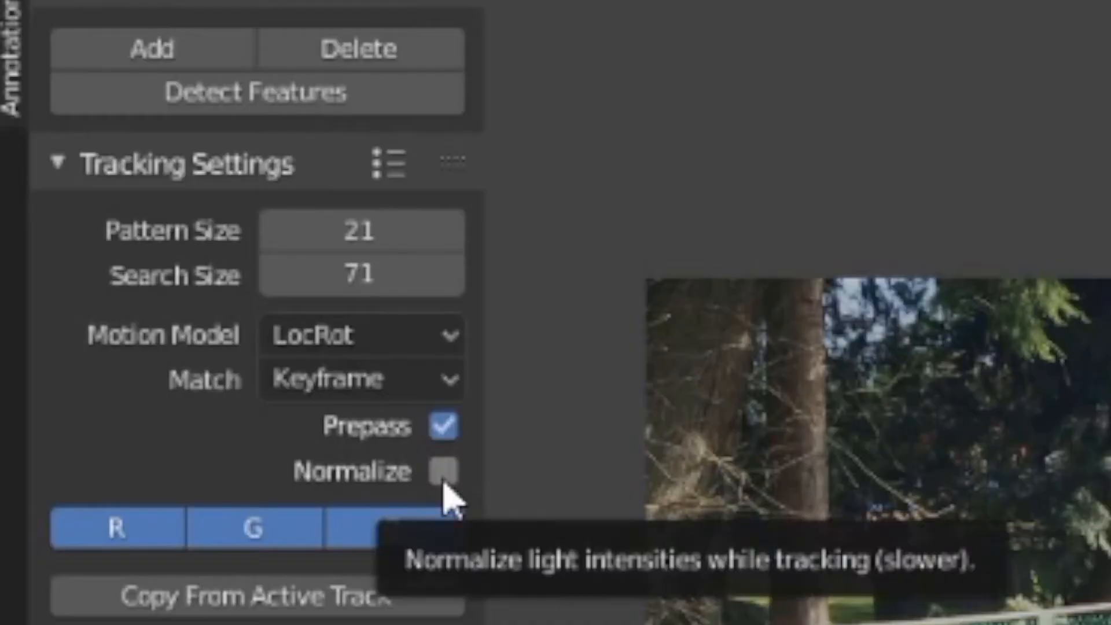
# Step: Enable Normalize and expand the extra tracking settings, leaving Correlation at 0.750
pyautogui.click(135, 254)
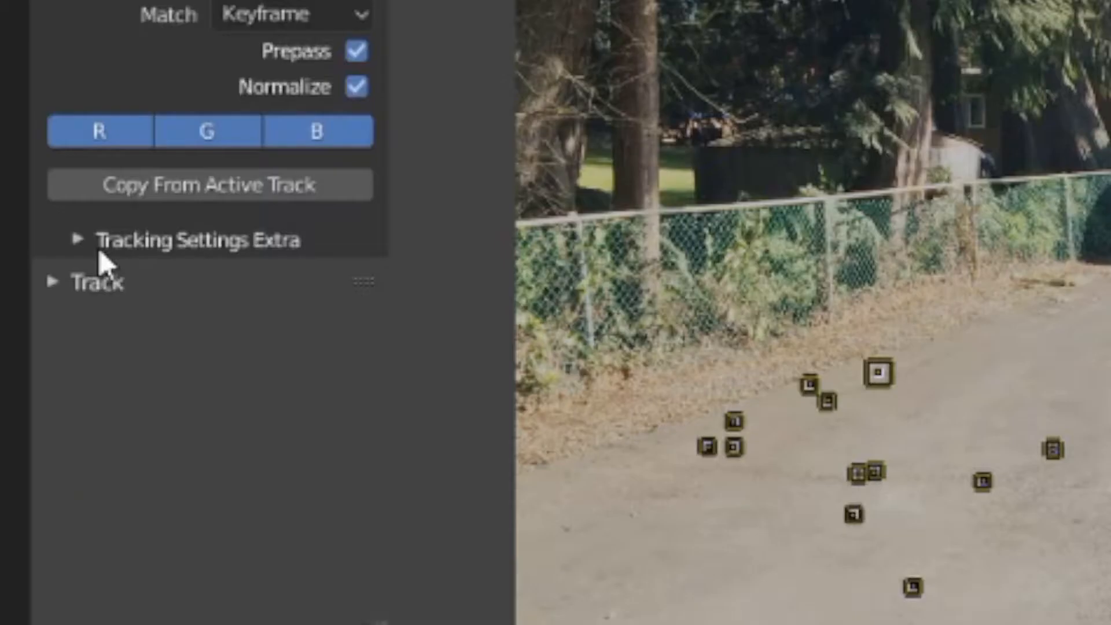
pyautogui.click(37, 314)
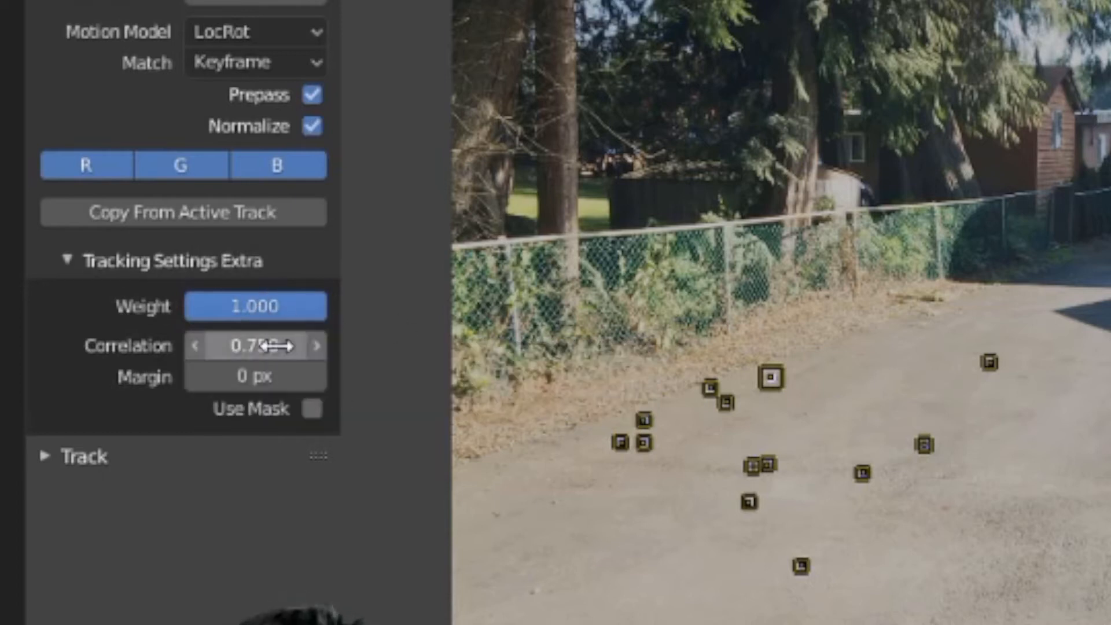
pyautogui.click(234, 347)
pyautogui.click(128, 345)
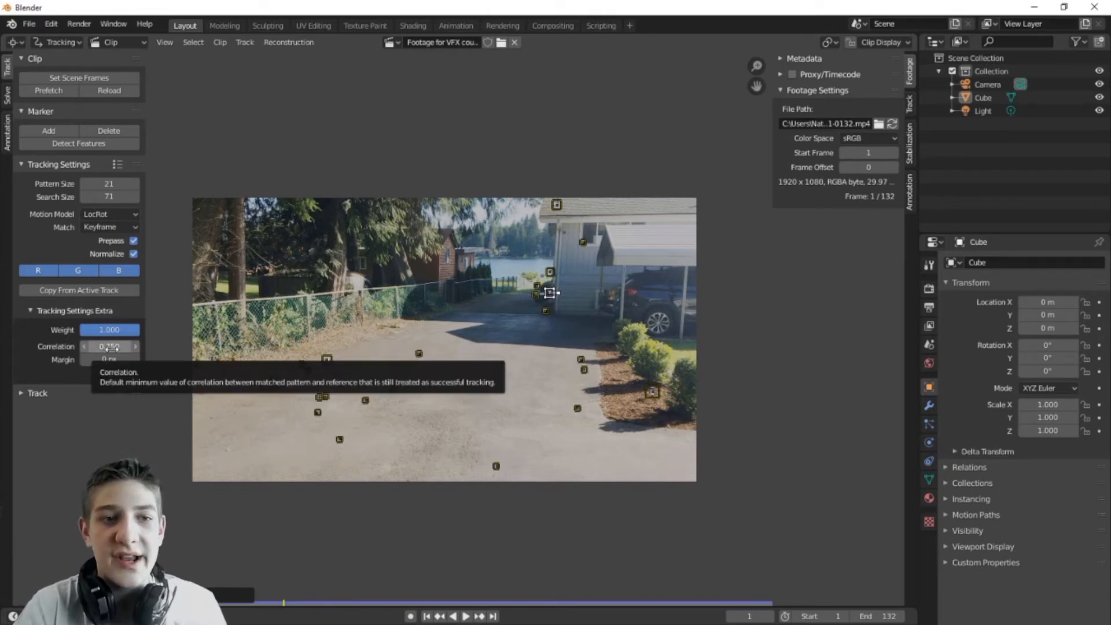
# Step: Set Correlation to 0.900 and expand the Track panel's track, clear and refine tools
pyautogui.scroll(6, 368, 428)
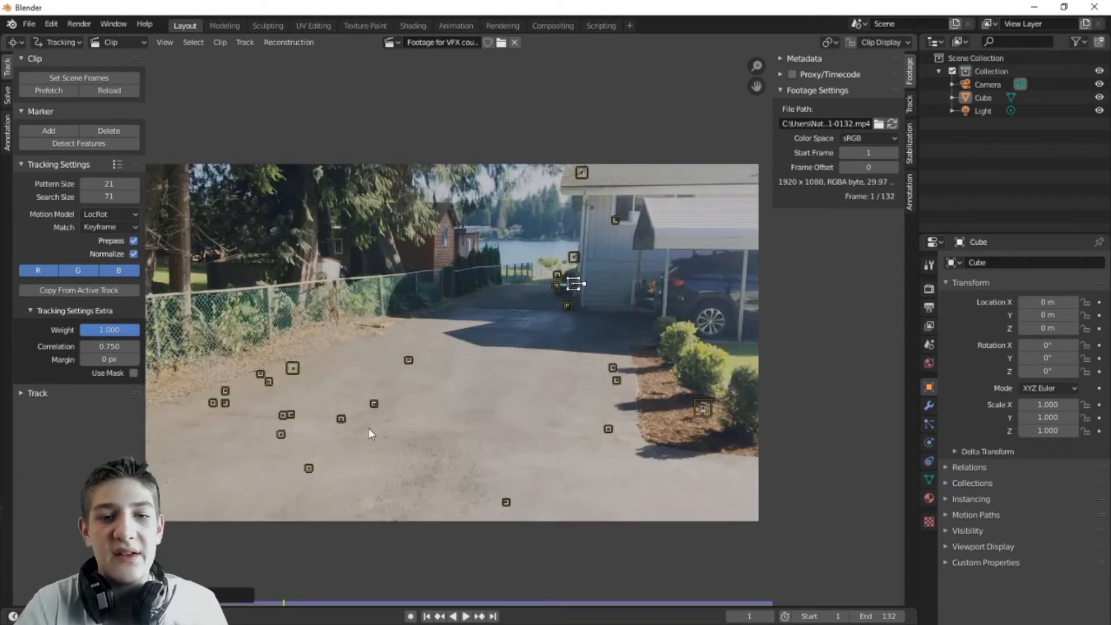
pyautogui.scroll(-6, 376, 428)
pyautogui.scroll(6, 387, 437)
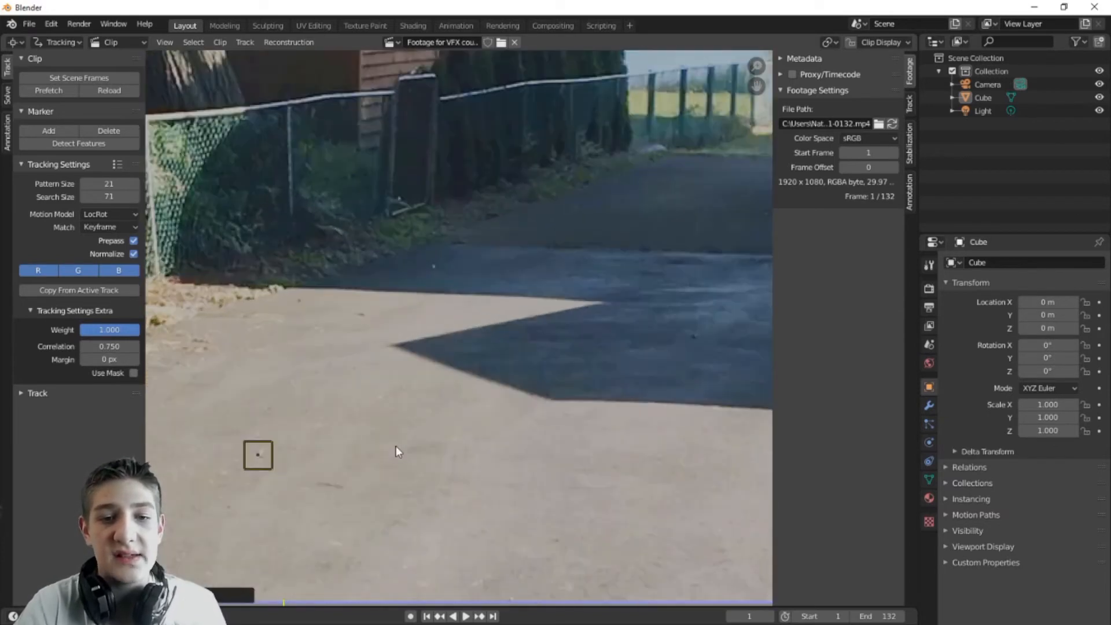
pyautogui.scroll(-1, 357, 450)
pyautogui.scroll(-3, 357, 450)
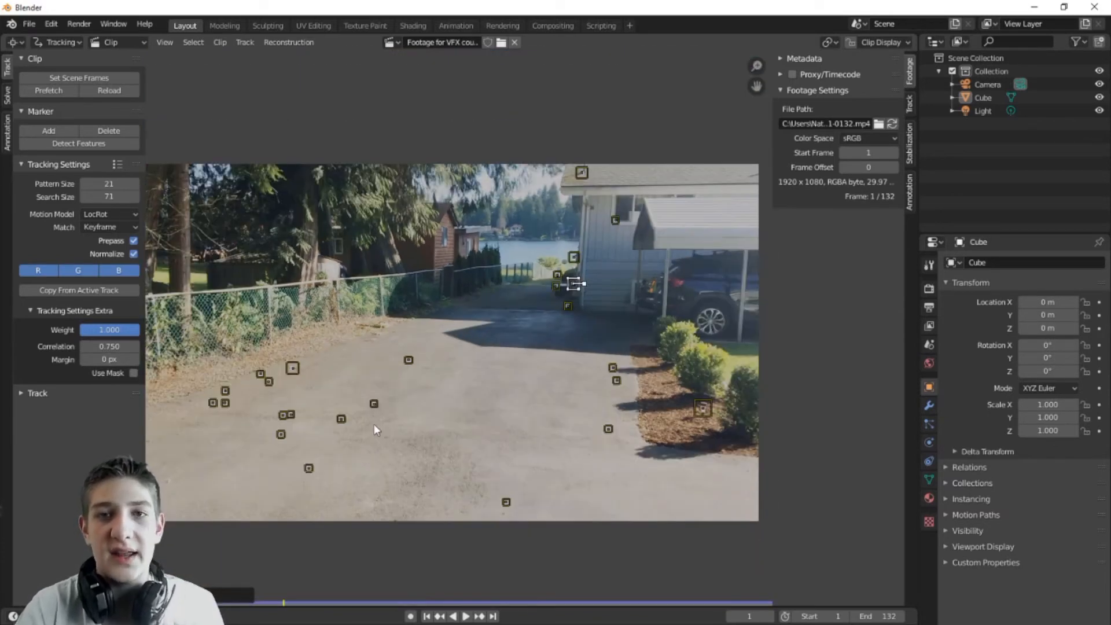
pyautogui.click(121, 346)
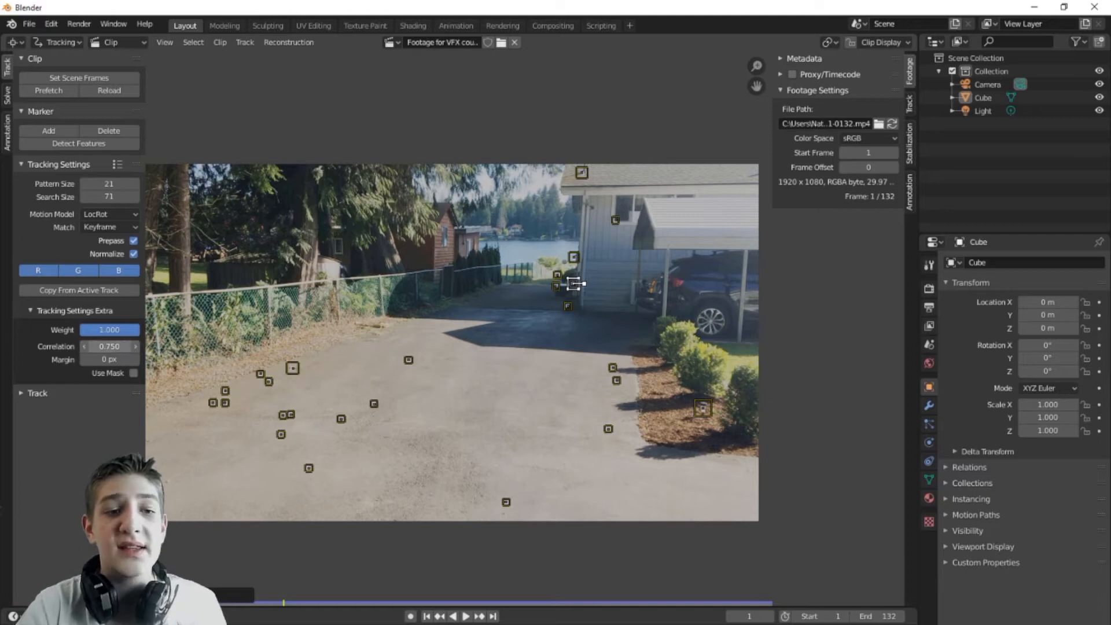
pyautogui.write('0.9')
pyautogui.press('Return')
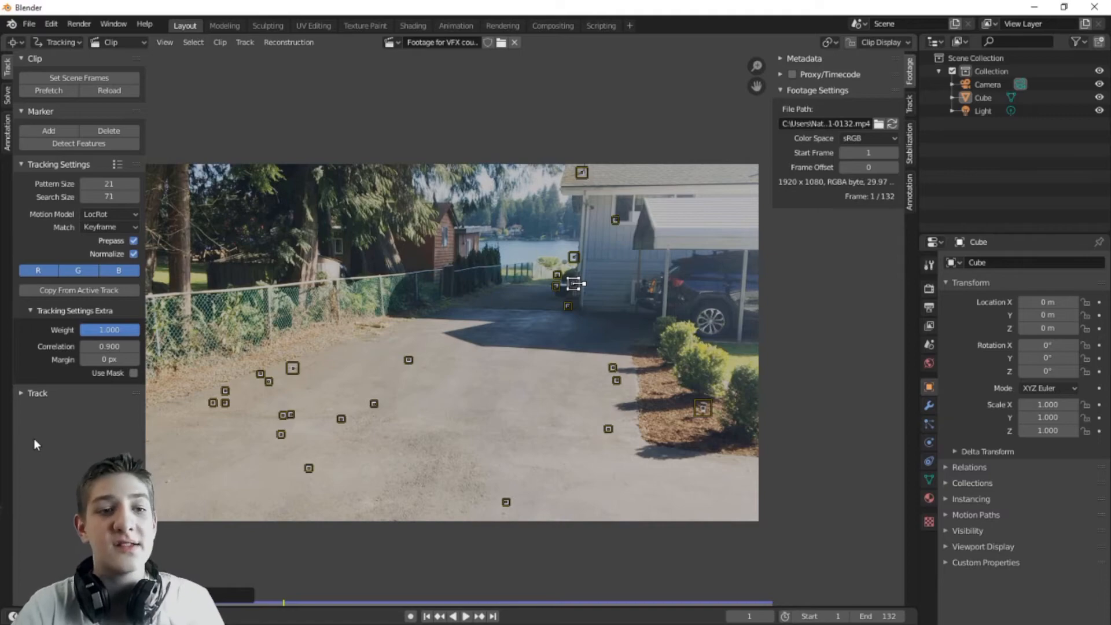
pyautogui.click(32, 395)
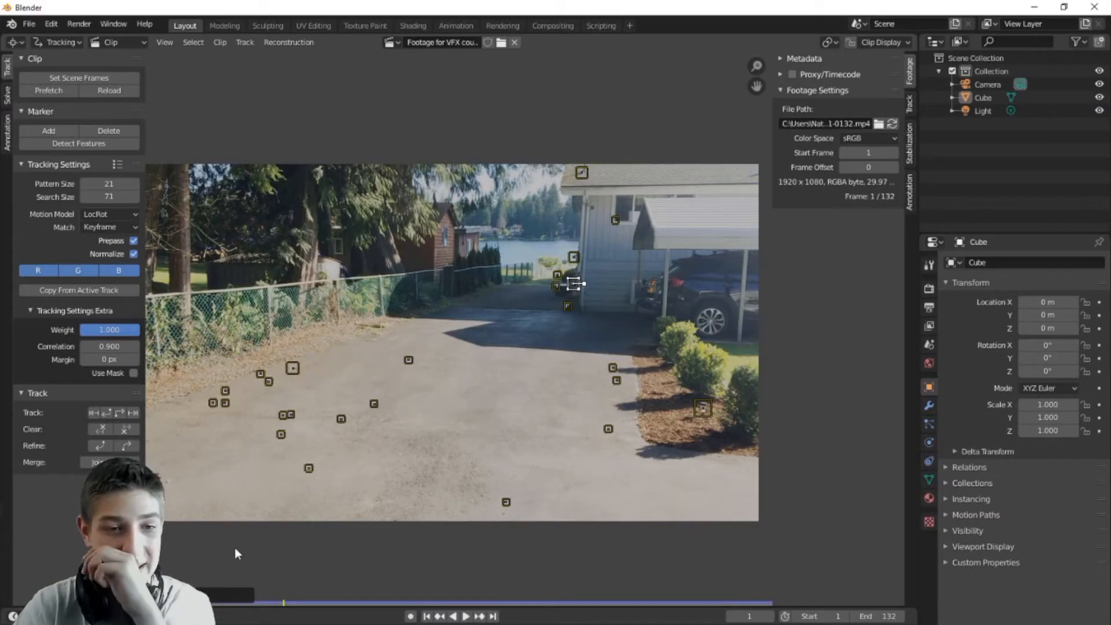
# Step: Select all markers, track them forward to frame 132, and scrub back to review paths
pyautogui.hotkey('ctrl', 't')
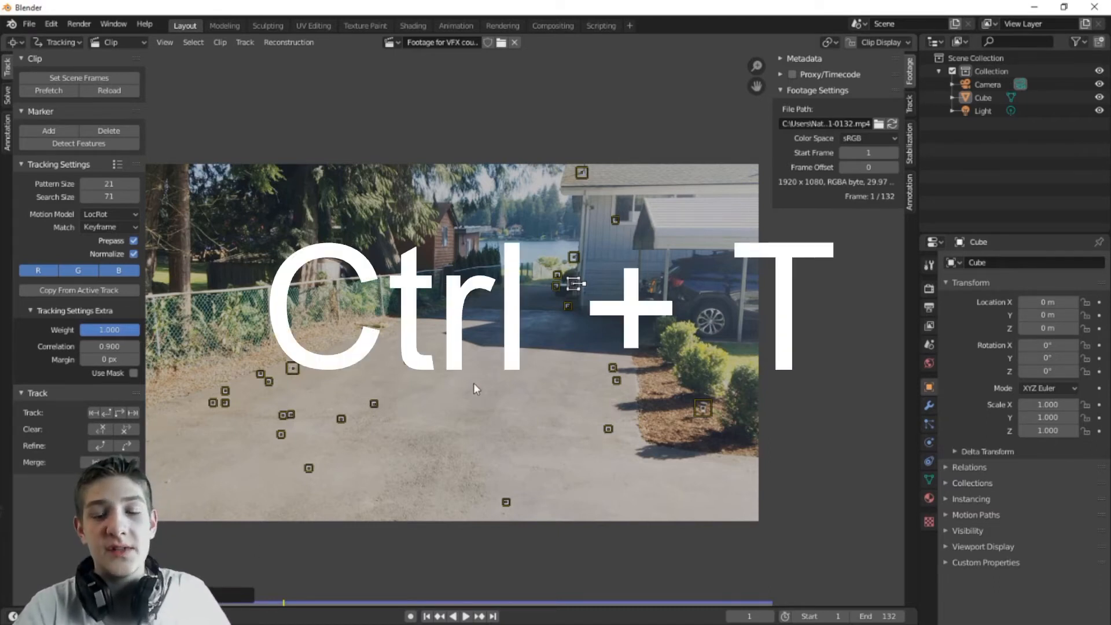
pyautogui.press('a')
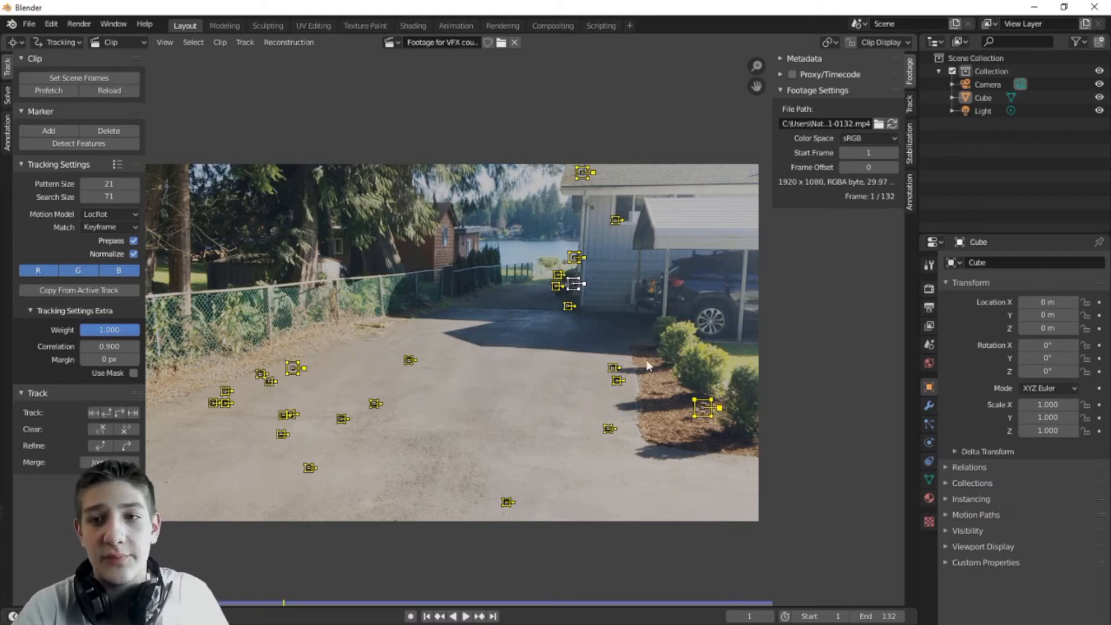
pyautogui.hotkey('alt', 'a')
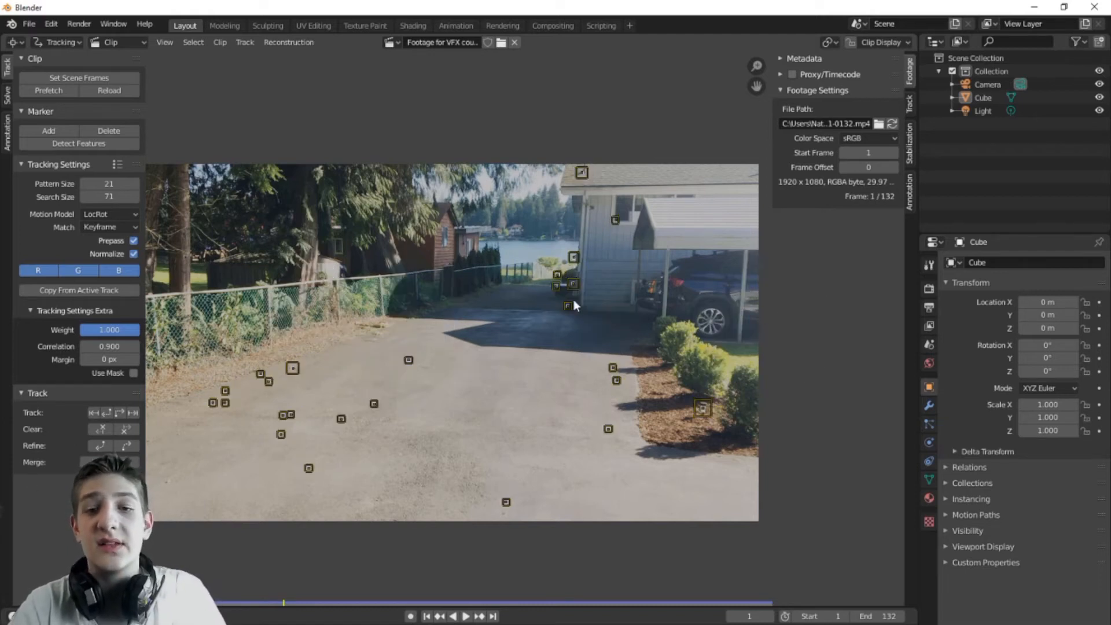
pyautogui.press('a')
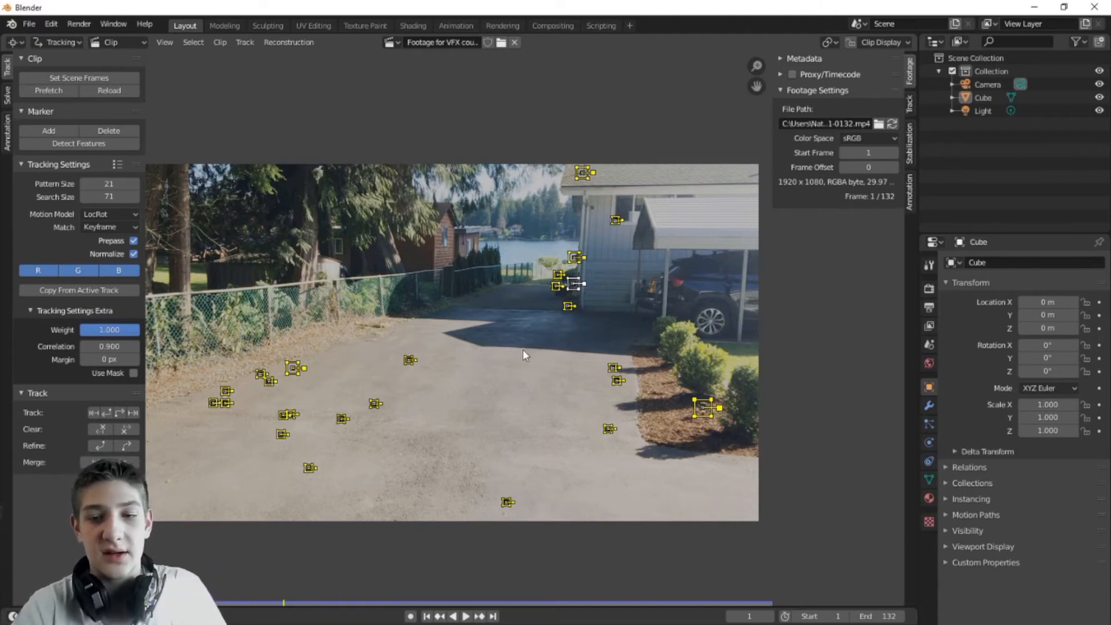
pyautogui.hotkey('ctrl', 't')
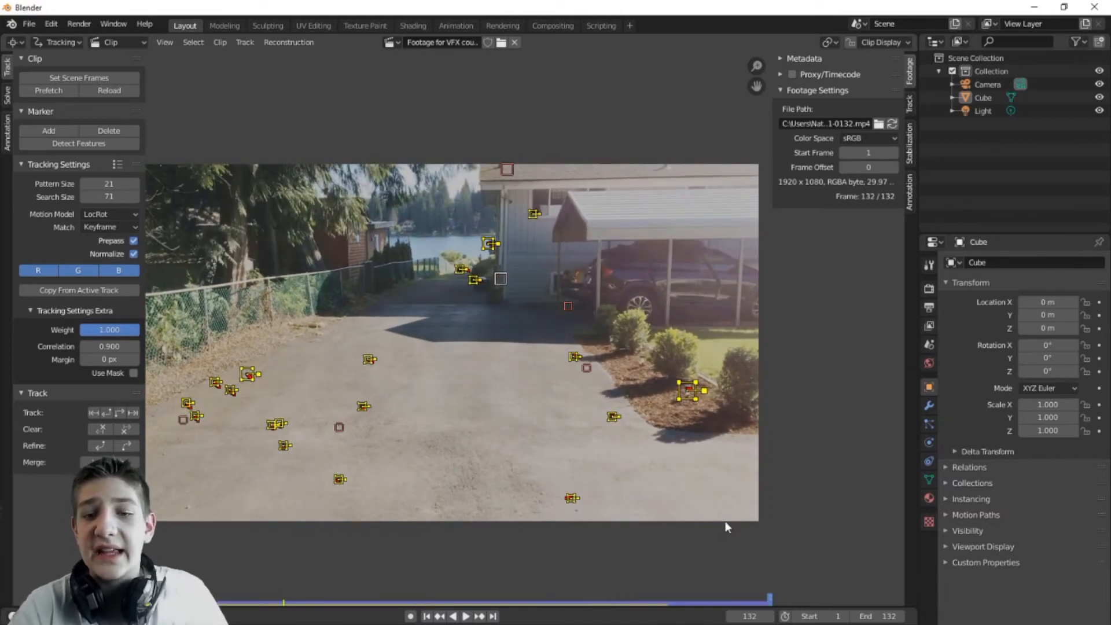
pyautogui.moveTo(763, 605); pyautogui.dragTo(572, 614)
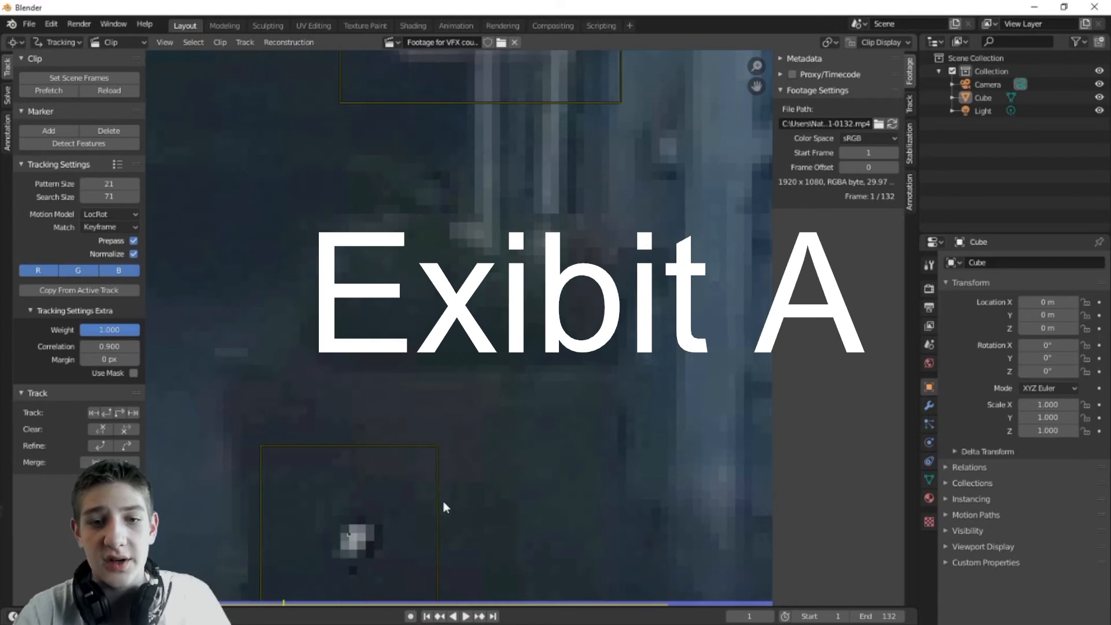
# Step: Compare the first frames and delete the bad marker at the top of the house
pyautogui.moveTo(443, 502); pyautogui.dragTo(592, 259, button='middle')
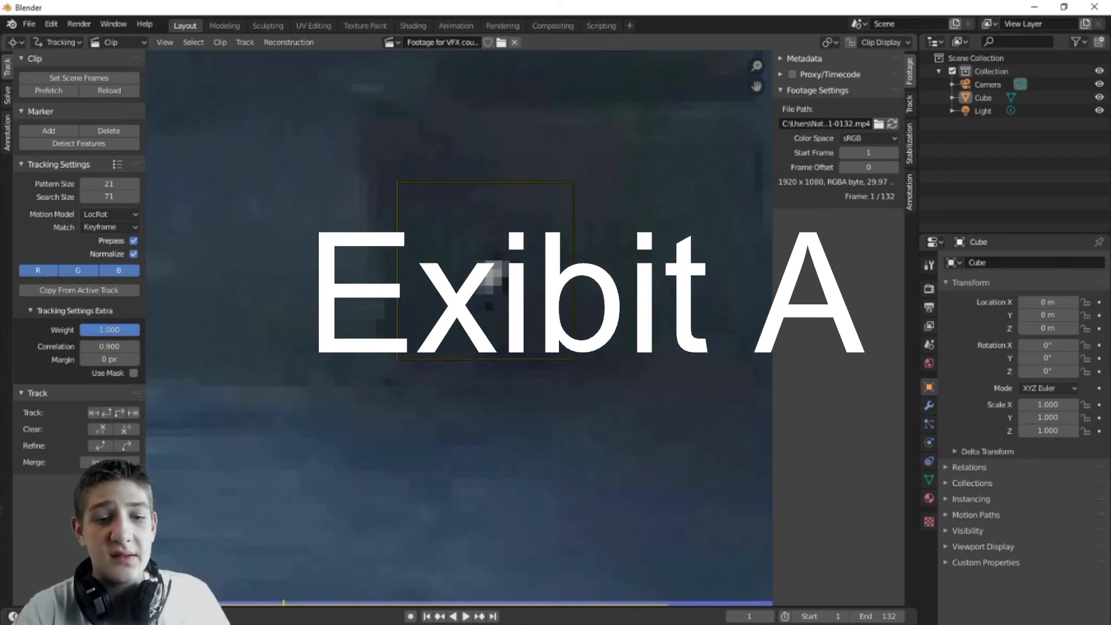
pyautogui.moveTo(158, 603); pyautogui.dragTo(148, 603)
pyautogui.press('Right')
pyautogui.press('Left')
pyautogui.press('Right')
pyautogui.press('Left')
pyautogui.press('Right')
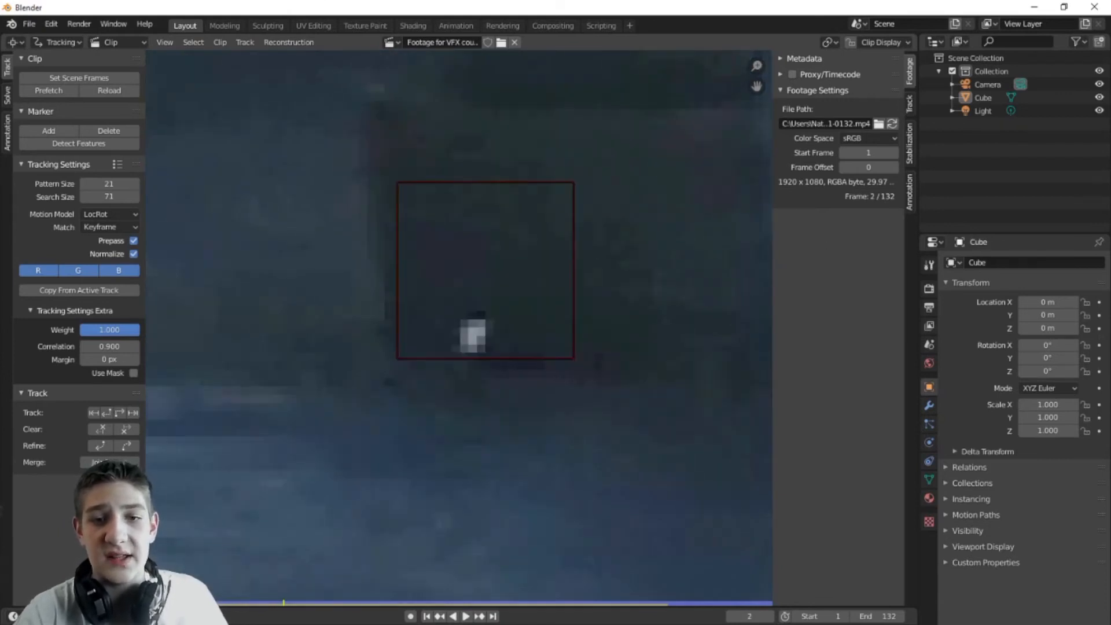
pyautogui.press('Left')
pyautogui.click(554, 278)
pyautogui.scroll(-15, 566, 400)
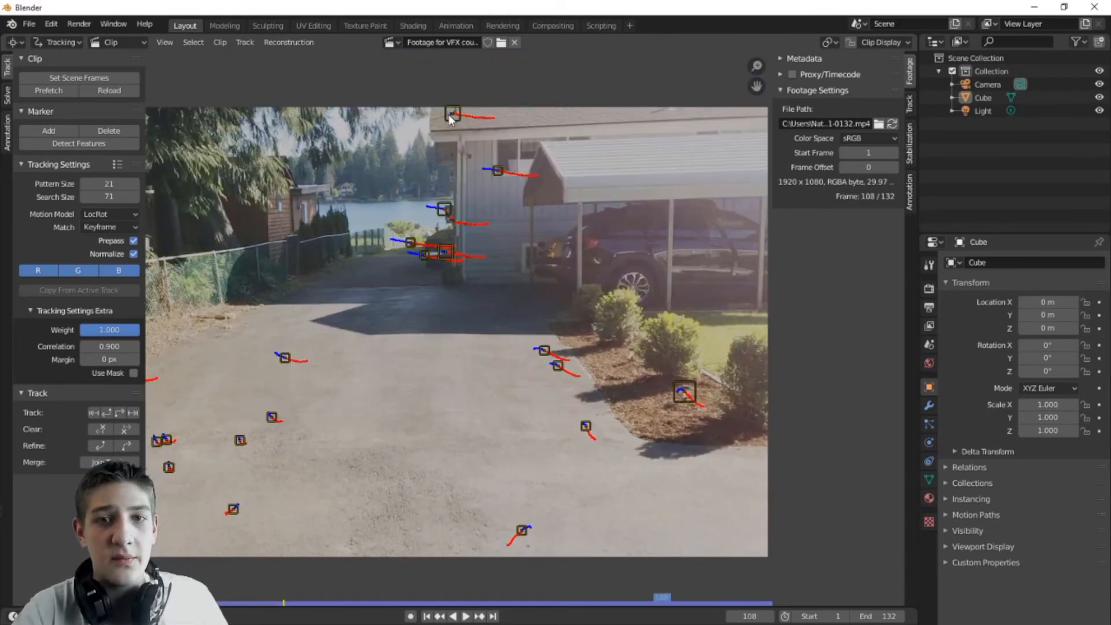
pyautogui.click(449, 115)
pyautogui.press('x')
pyautogui.click(449, 116)
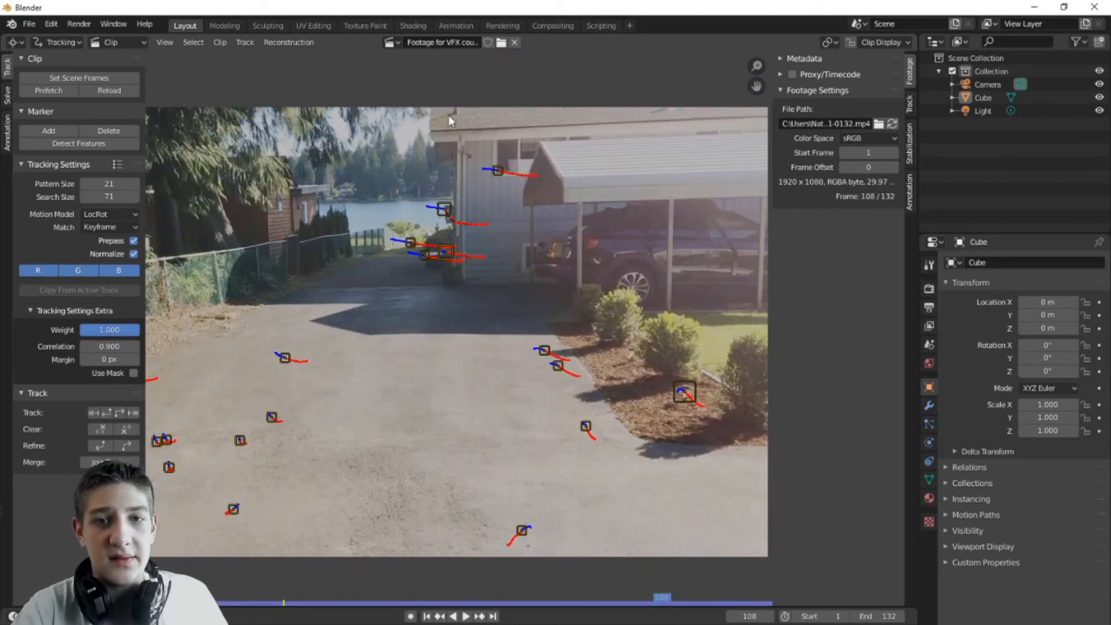
# Step: Around frame 107, select the slipping marker and clear its drifted part after that frame
pyautogui.moveTo(664, 599)
pyautogui.mouseDown()
pyautogui.moveTo(655, 606)
pyautogui.moveTo(665, 609)
pyautogui.moveTo(654, 605)
pyautogui.mouseUp()
pyautogui.scroll(5, 455, 324)
pyautogui.moveTo(497, 146)
pyautogui.mouseDown(button='middle')
pyautogui.moveTo(544, 441)
pyautogui.moveTo(501, 386)
pyautogui.mouseUp(button='middle')
pyautogui.scroll(5, 453, 213)
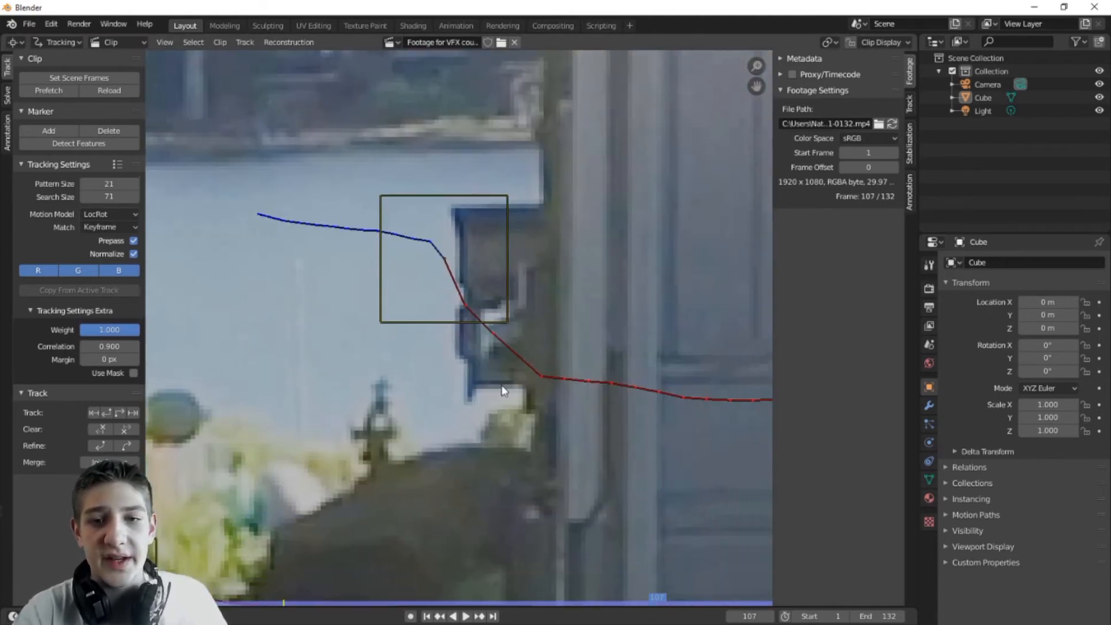
pyautogui.moveTo(648, 600)
pyautogui.mouseDown()
pyautogui.moveTo(634, 593)
pyautogui.moveTo(658, 592)
pyautogui.moveTo(629, 589)
pyautogui.moveTo(639, 592)
pyautogui.mouseUp()
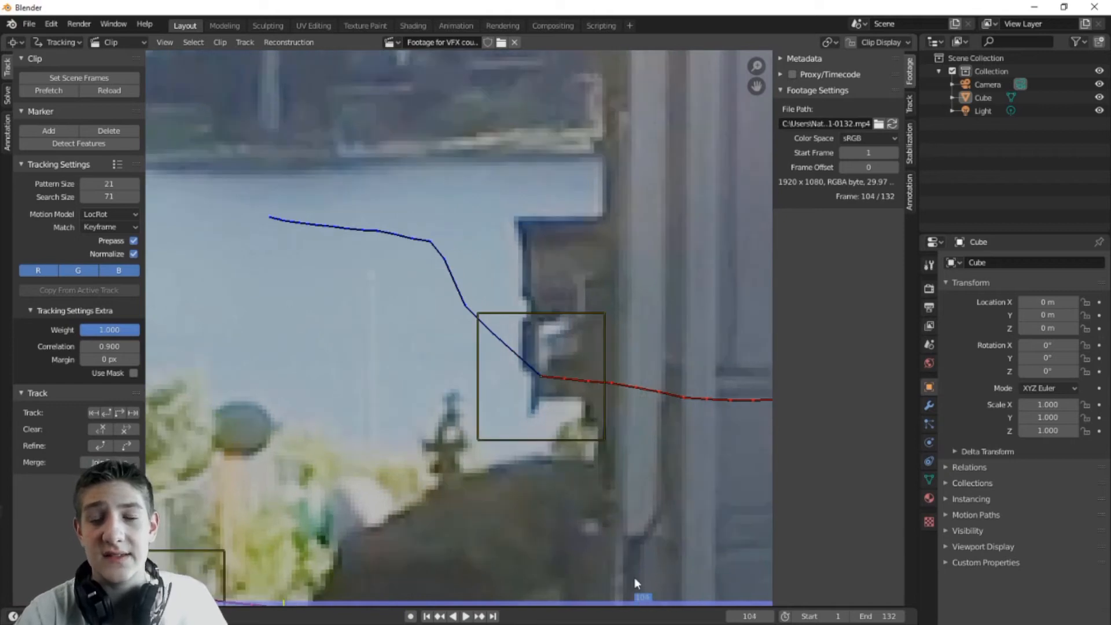
pyautogui.moveTo(694, 482); pyautogui.dragTo(628, 394, button='middle')
pyautogui.scroll(-1, 627, 395)
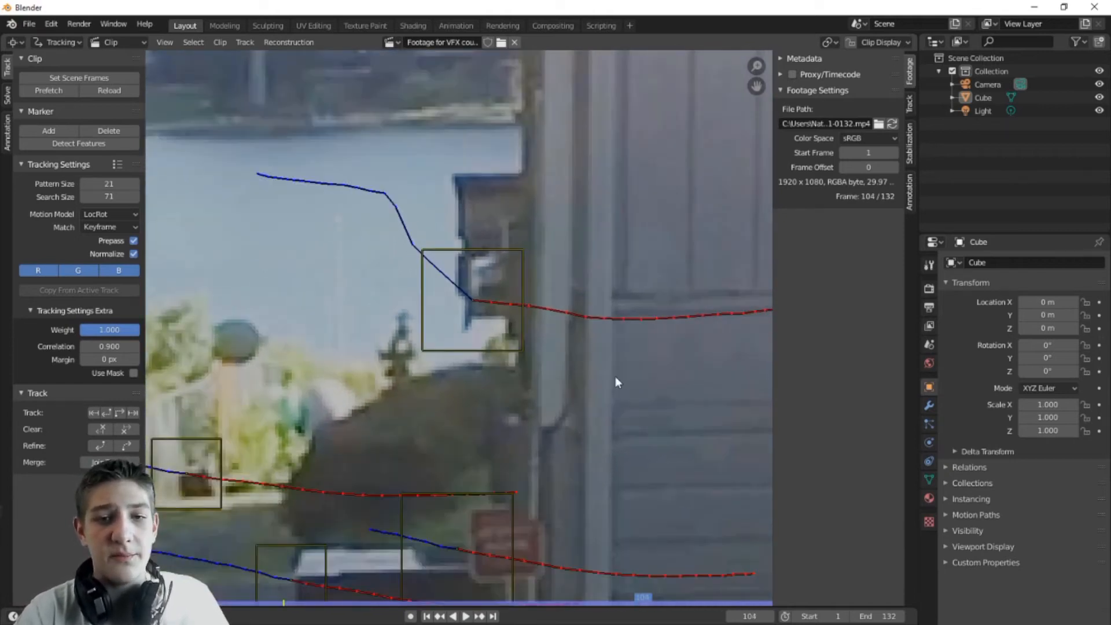
pyautogui.moveTo(592, 316); pyautogui.dragTo(594, 352, button='middle')
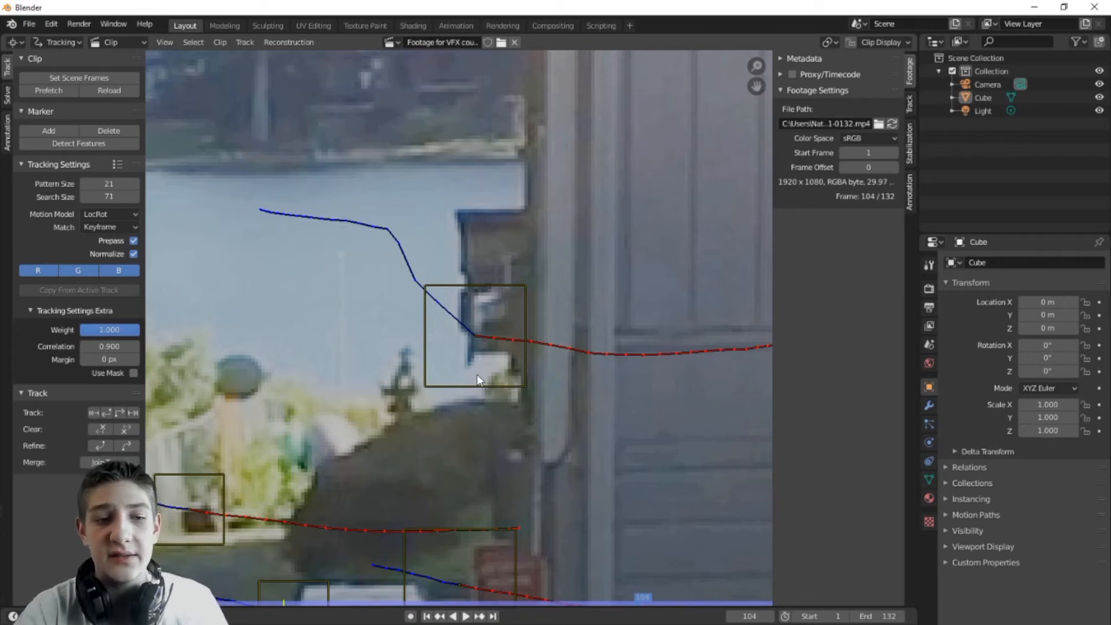
pyautogui.click(485, 342)
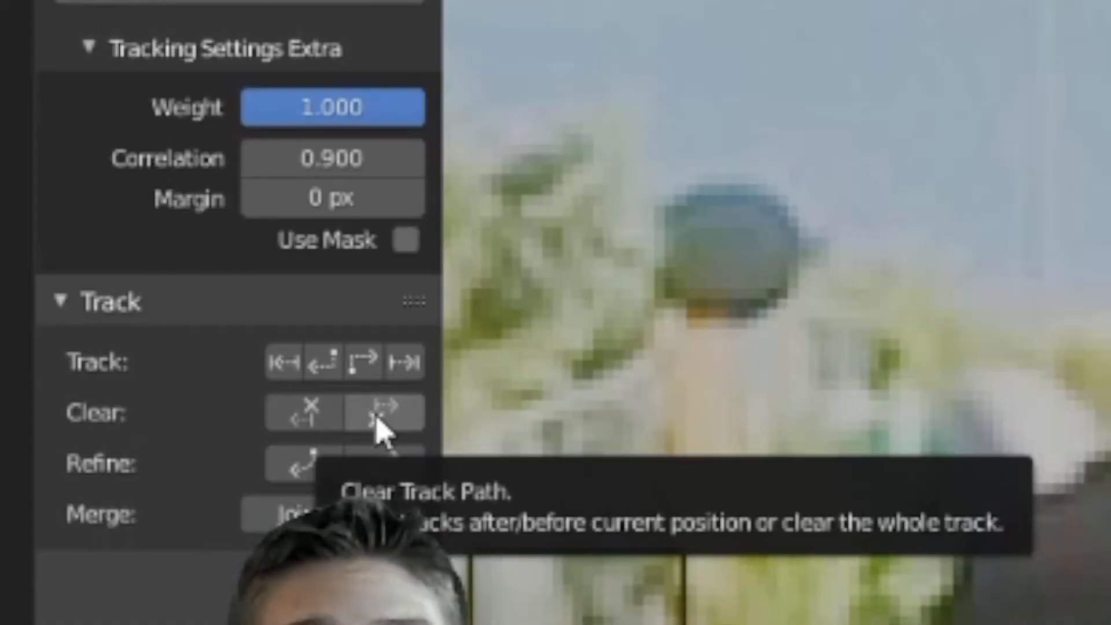
pyautogui.click(378, 419)
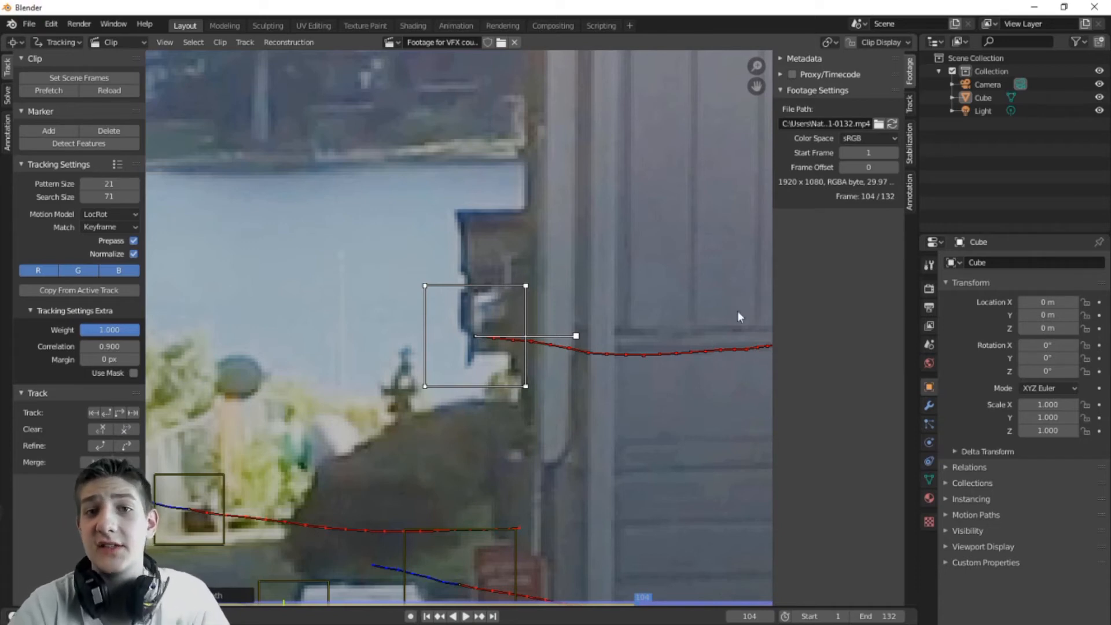
# Step: Scrub back through earlier frames and delete another badly drifting track
pyautogui.scroll(-6, 696, 322)
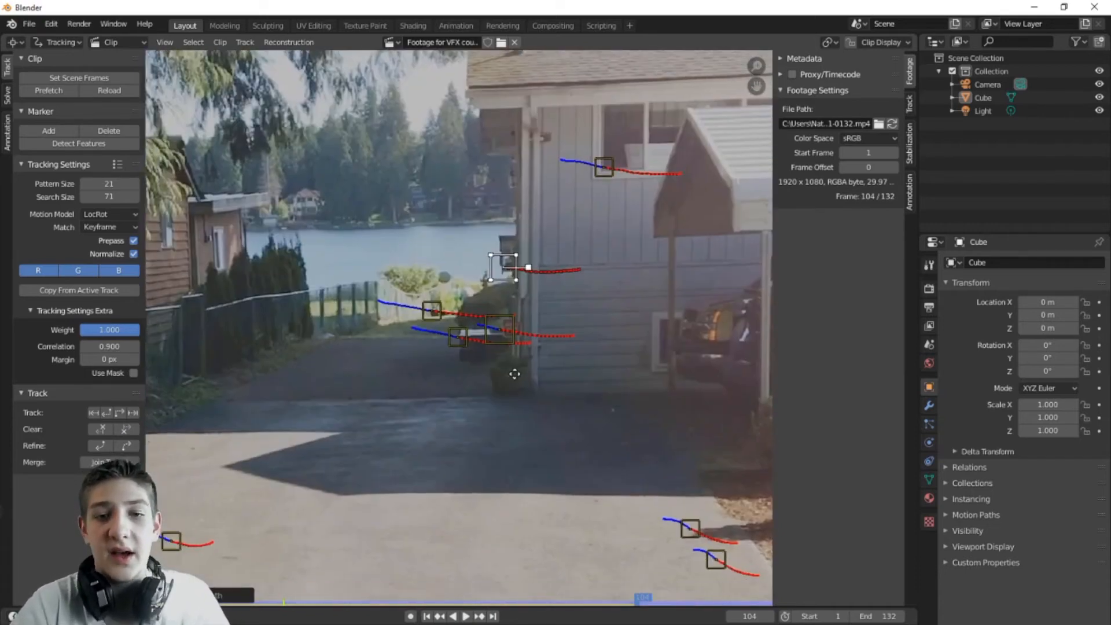
pyautogui.scroll(2, 533, 349)
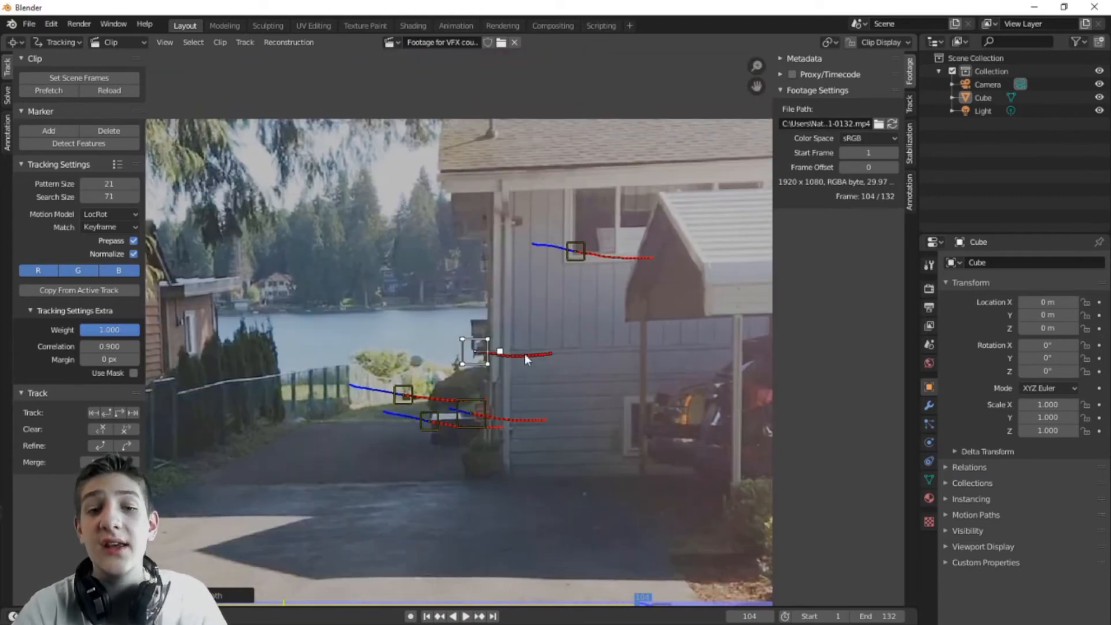
pyautogui.scroll(2, 525, 353)
pyautogui.moveTo(593, 468); pyautogui.dragTo(561, 433, button='middle')
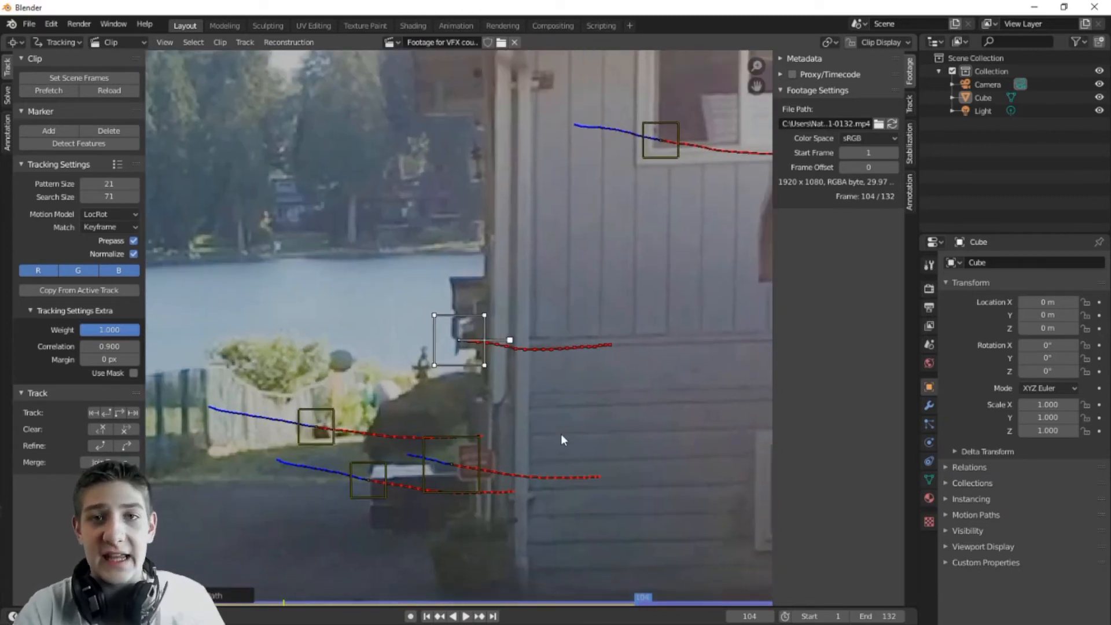
pyautogui.scroll(-2, 590, 422)
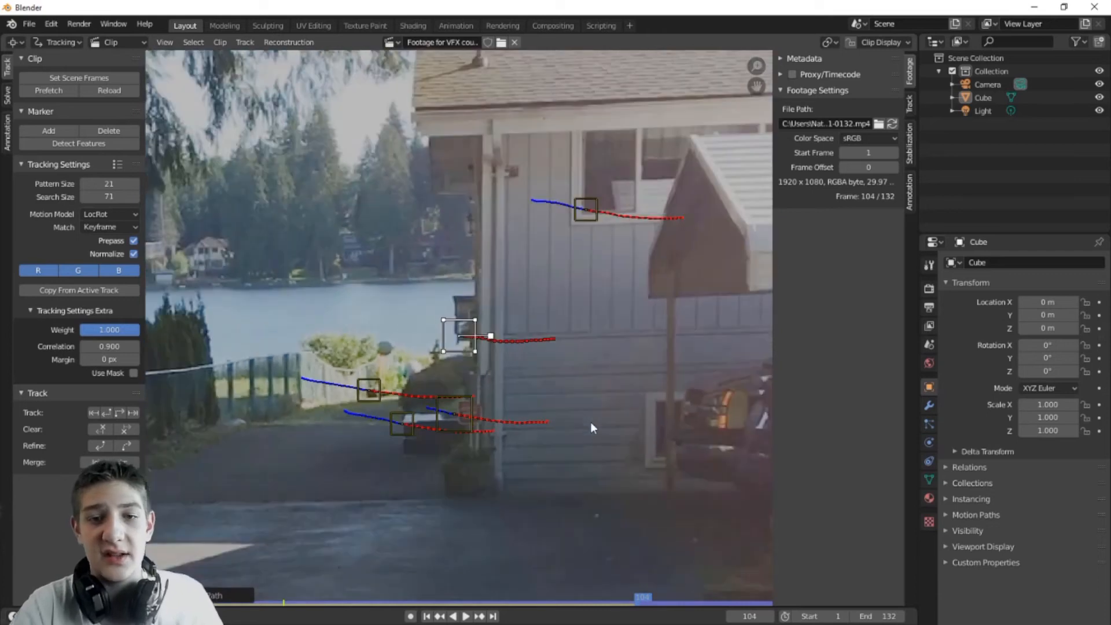
pyautogui.moveTo(590, 422); pyautogui.dragTo(556, 407, button='middle')
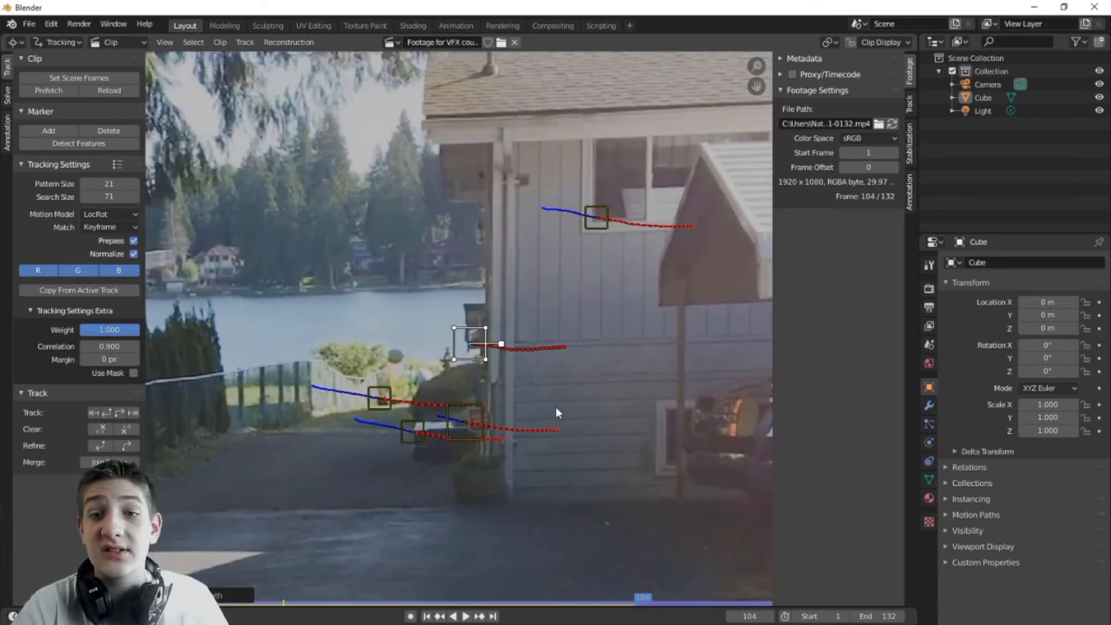
pyautogui.scroll(2, 574, 346)
pyautogui.moveTo(574, 346); pyautogui.dragTo(717, 165, button='middle')
pyautogui.moveTo(647, 601)
pyautogui.mouseDown()
pyautogui.moveTo(281, 600)
pyautogui.moveTo(551, 607)
pyautogui.moveTo(297, 600)
pyautogui.moveTo(359, 602)
pyautogui.moveTo(343, 603)
pyautogui.mouseUp()
pyautogui.click(730, 310)
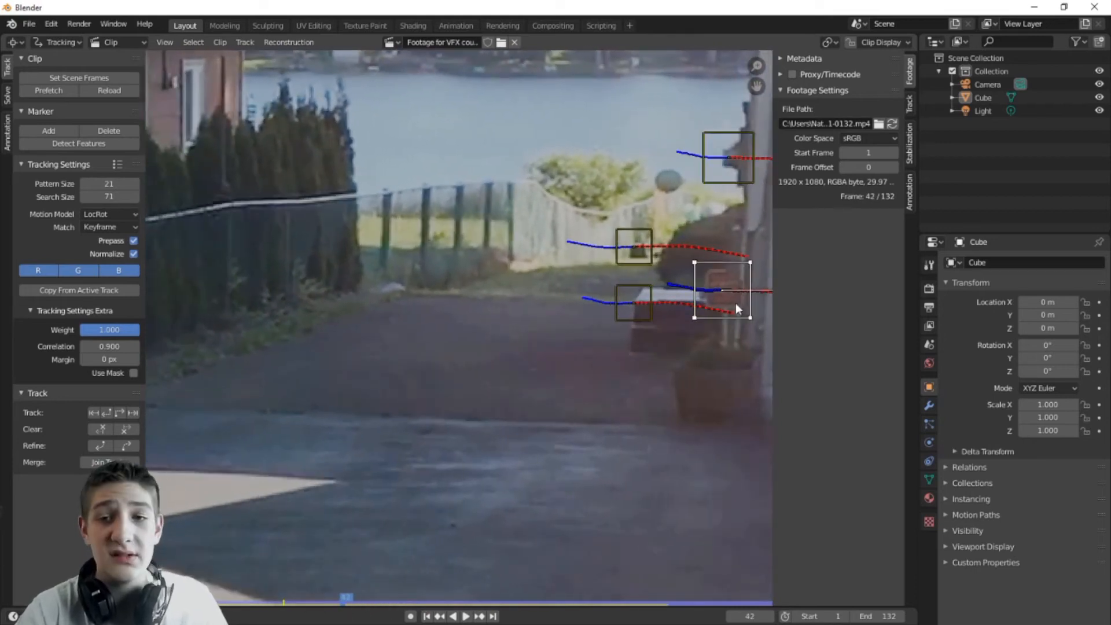
pyautogui.press('x')
pyautogui.click(735, 304)
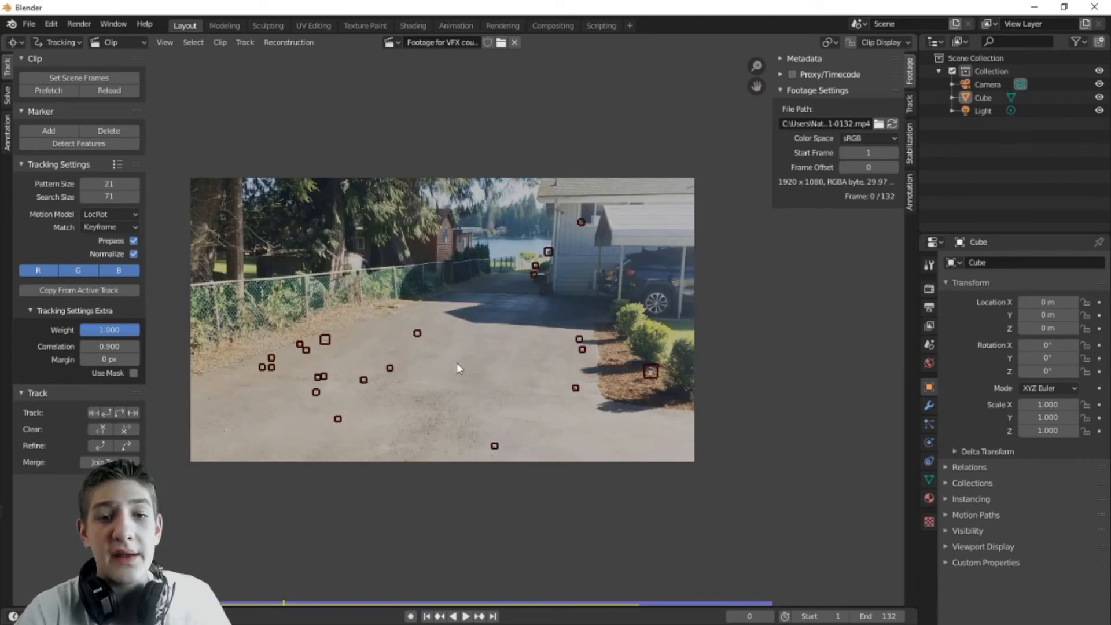
pyautogui.moveTo(457, 363); pyautogui.dragTo(483, 340, button='middle')
pyautogui.scroll(2, 475, 414)
pyautogui.scroll(-2, 495, 356)
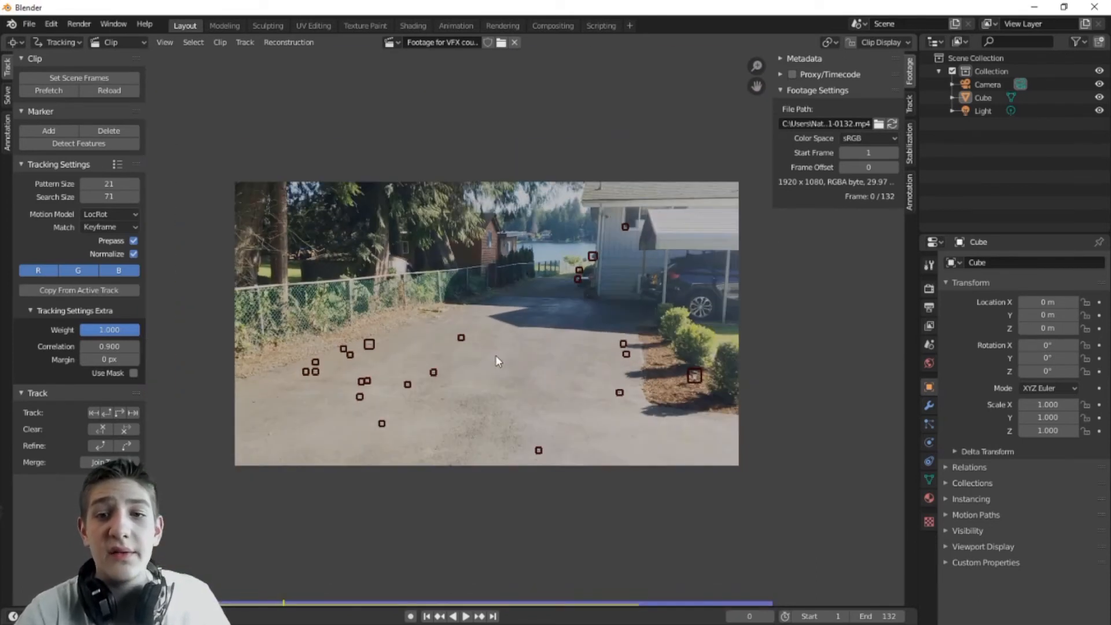
# Step: Track the existing markers forward from the clip start, then deselect all markers
pyautogui.hotkey('ctrl', 't')
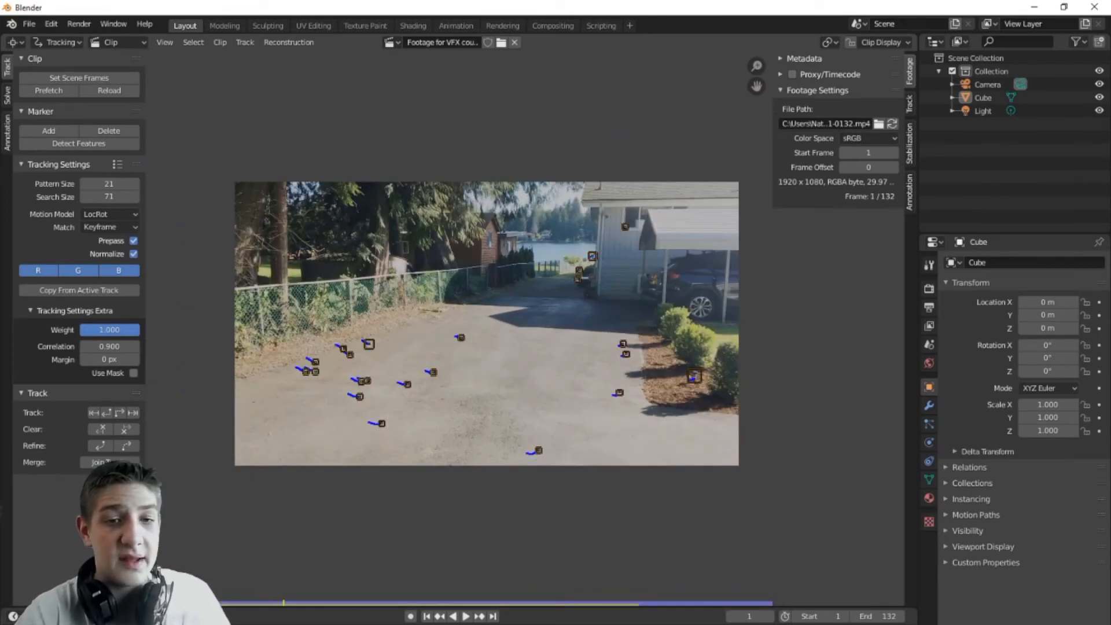
pyautogui.moveTo(600, 275); pyautogui.dragTo(606, 294, button='middle')
pyautogui.scroll(2, 580, 380)
pyautogui.scroll(-2, 580, 380)
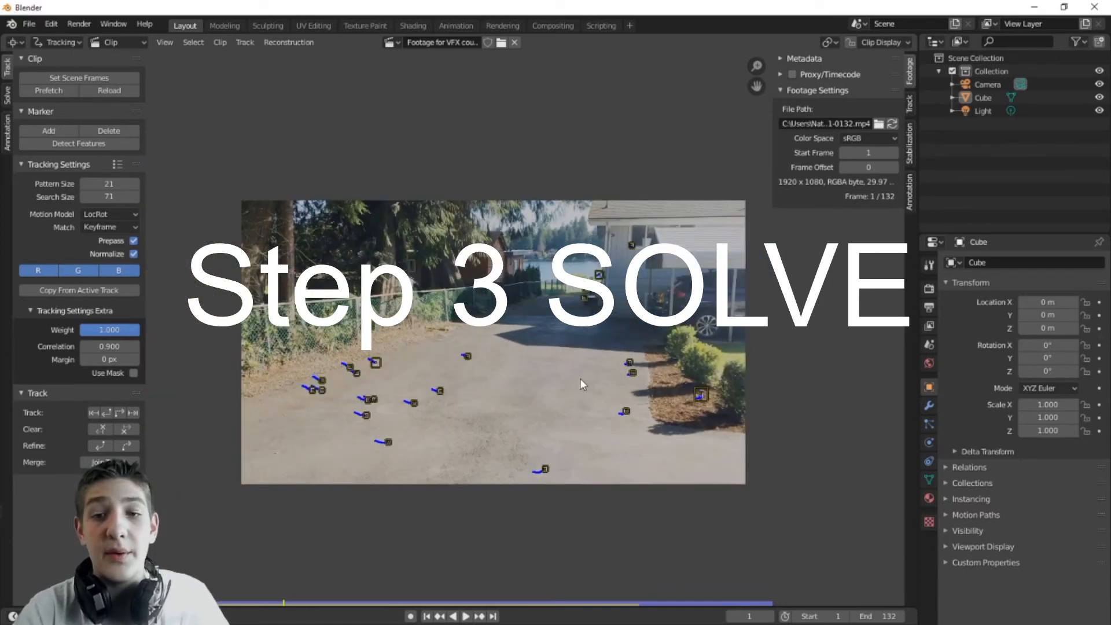
pyautogui.moveTo(606, 364); pyautogui.dragTo(594, 348, button='middle')
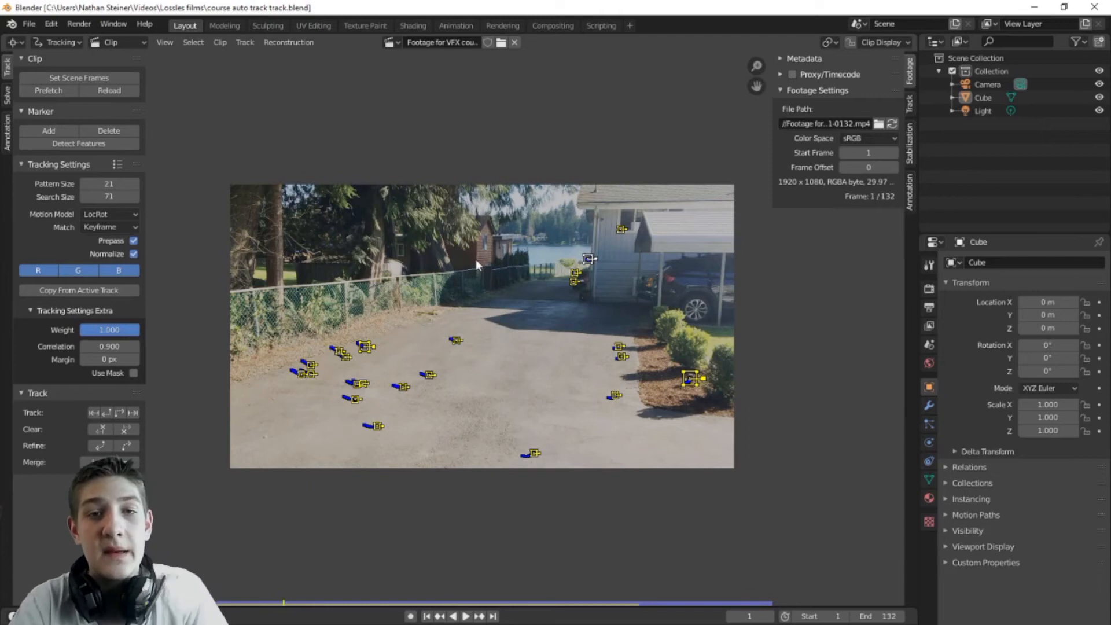
pyautogui.click(435, 248)
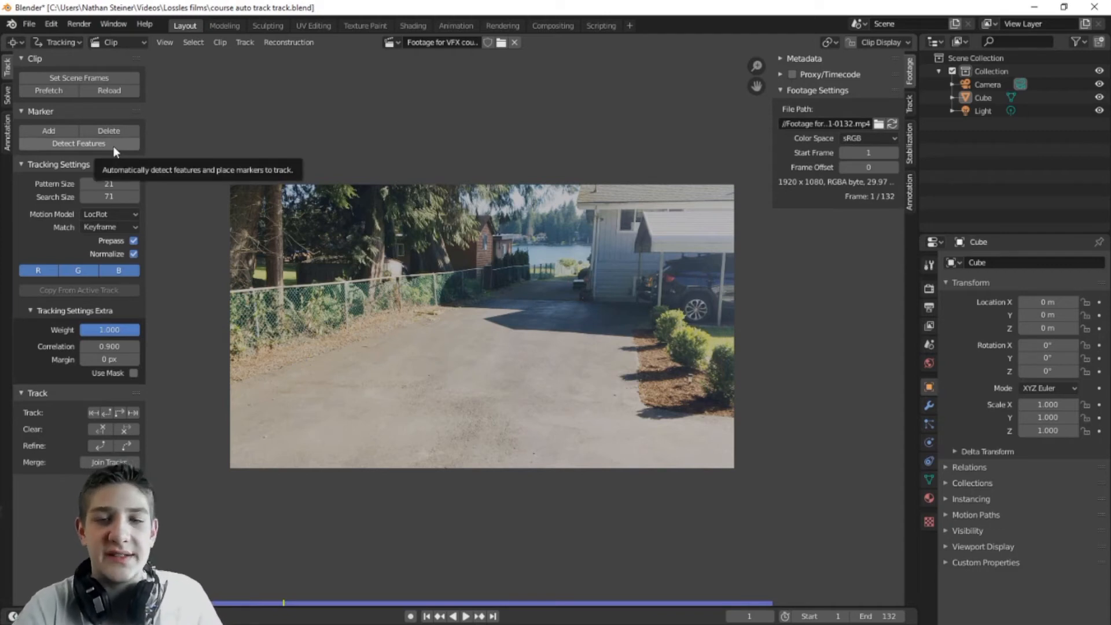
# Step: Run Detect Features to place markers across the driveway footage at frame 1
pyautogui.click(113, 146)
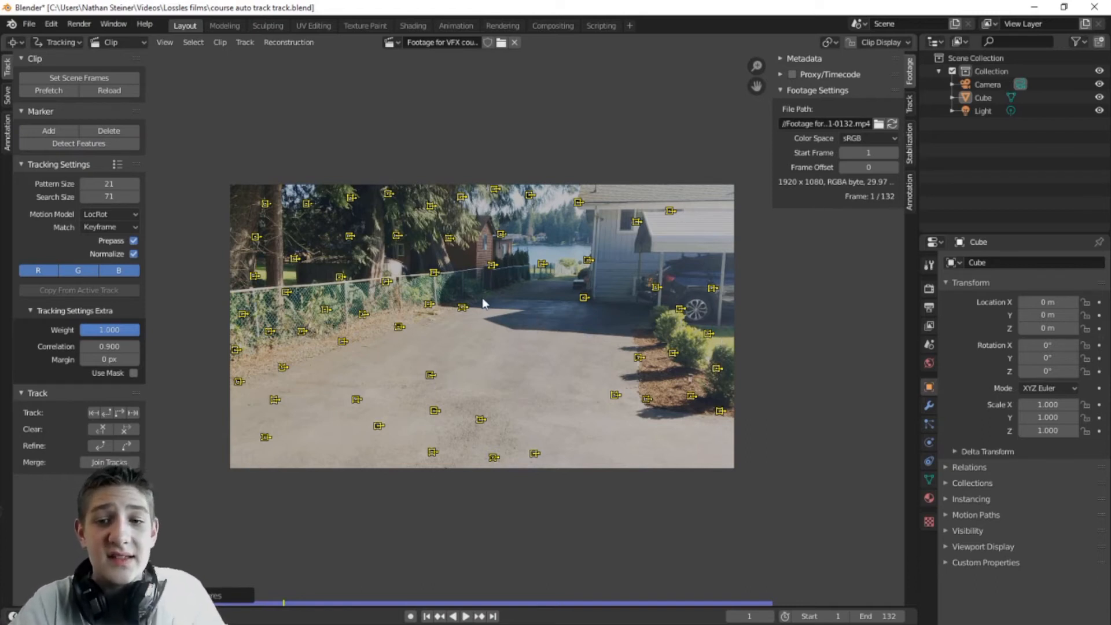
pyautogui.scroll(5, 571, 316)
pyautogui.scroll(-4, 564, 330)
pyautogui.scroll(2, 558, 346)
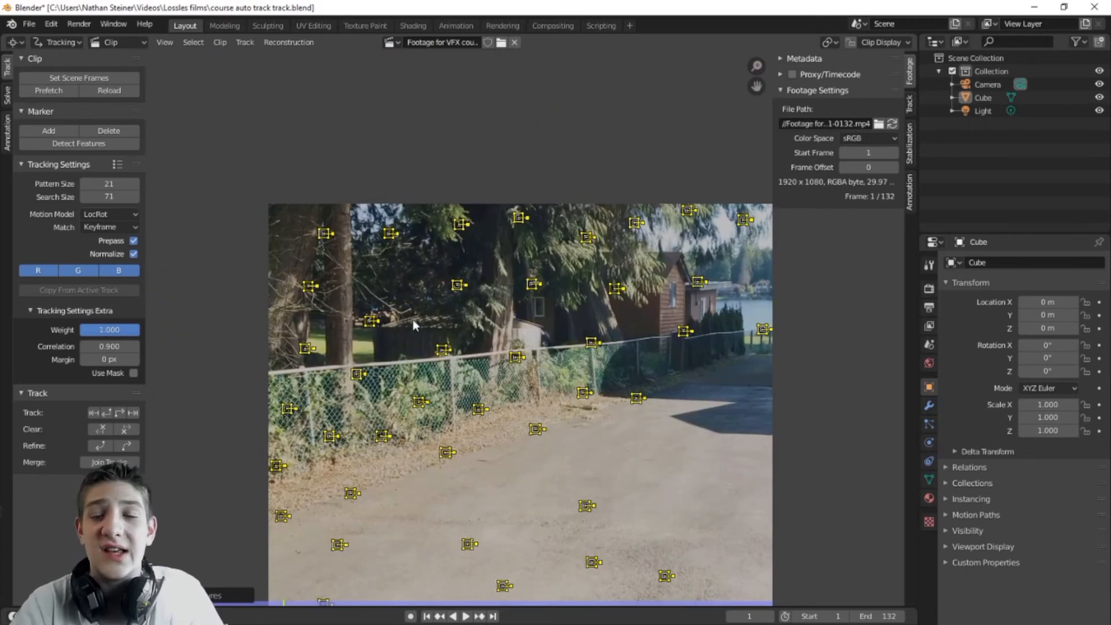
pyautogui.scroll(-3, 725, 390)
pyautogui.scroll(2, 521, 314)
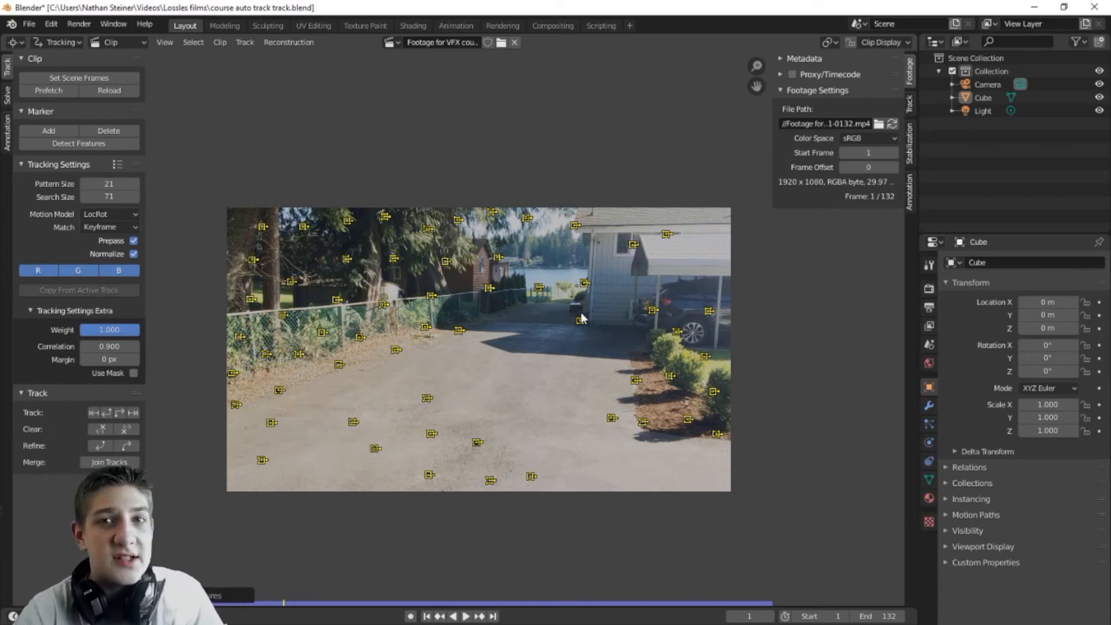
# Step: Zoom and pan to inspect the new markers along the fence and trees
pyautogui.scroll(2, 394, 374)
pyautogui.moveTo(218, 257); pyautogui.dragTo(484, 440, button='middle')
pyautogui.scroll(2, 484, 440)
pyautogui.moveTo(567, 473); pyautogui.dragTo(470, 315, button='middle')
pyautogui.scroll(-1, 576, 334)
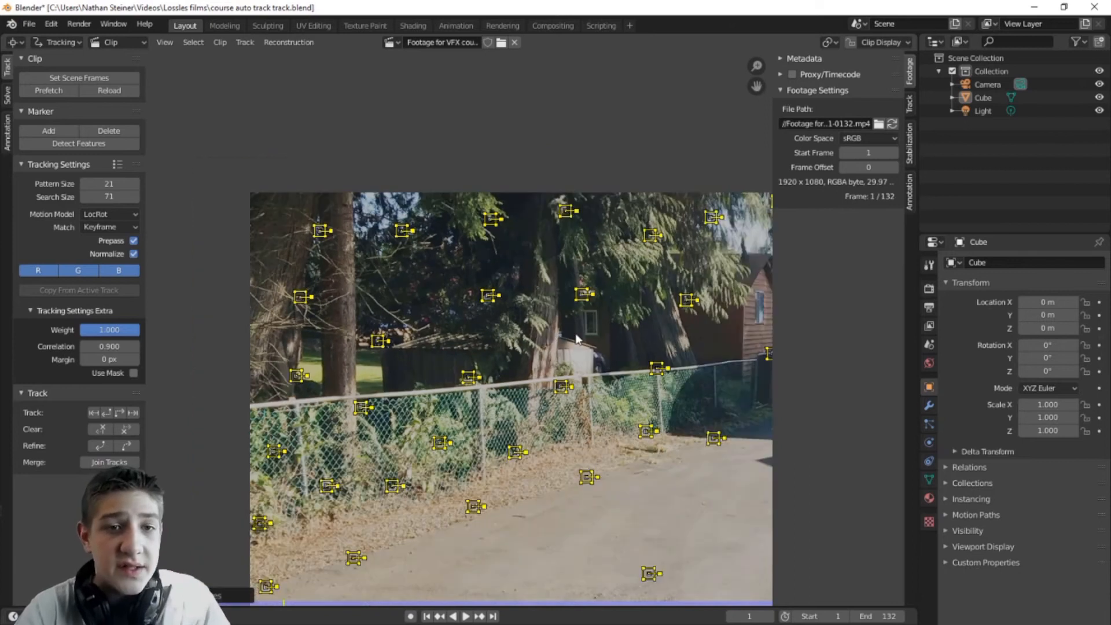
pyautogui.scroll(2, 585, 353)
pyautogui.moveTo(602, 325)
pyautogui.mouseDown(button='middle')
pyautogui.moveTo(478, 377)
pyautogui.moveTo(506, 324)
pyautogui.moveTo(504, 337)
pyautogui.mouseUp(button='middle')
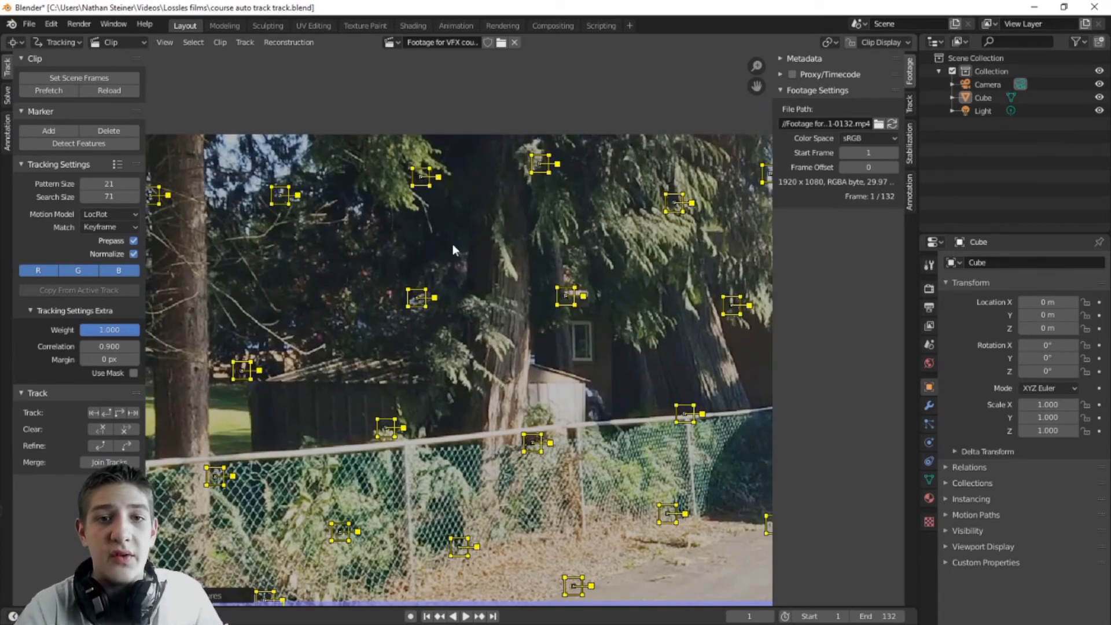
pyautogui.scroll(-5, 356, 262)
pyautogui.scroll(1, 359, 265)
pyautogui.scroll(-1, 365, 274)
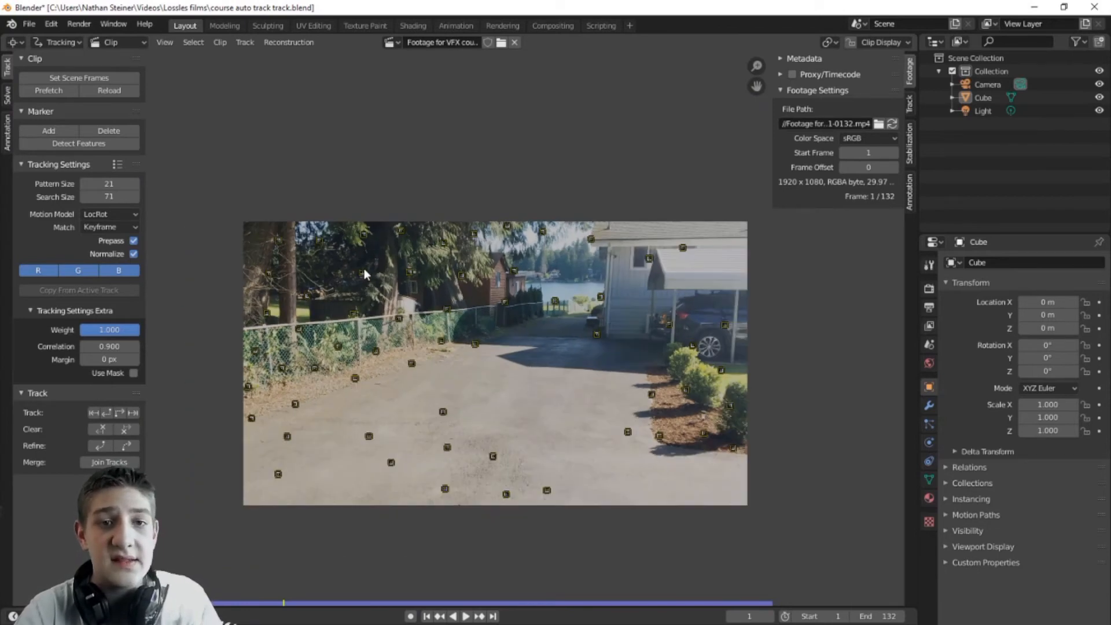
# Step: Circle-select the tree markers in the upper left and delete those tracks
pyautogui.press('c')
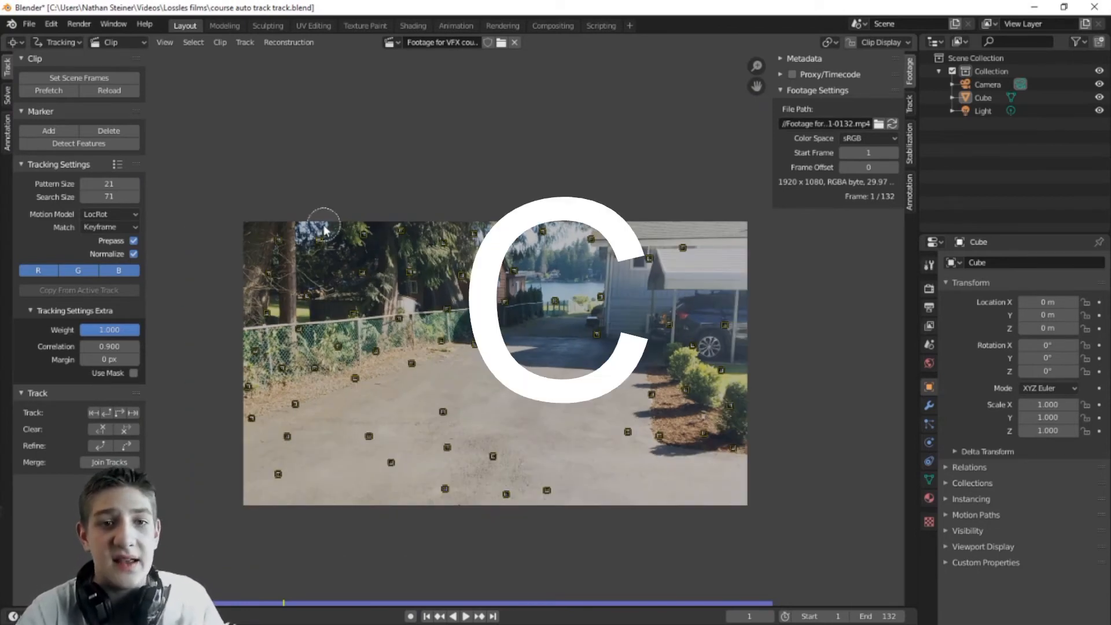
pyautogui.scroll(-5, 489, 191)
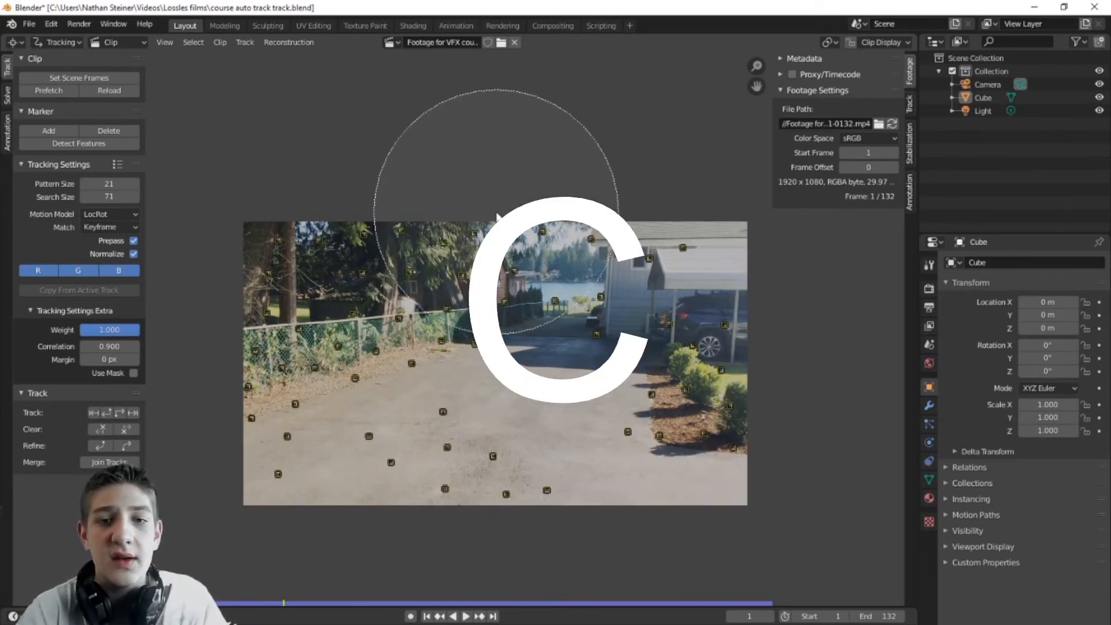
pyautogui.scroll(4, 495, 197)
pyautogui.scroll(-4, 501, 220)
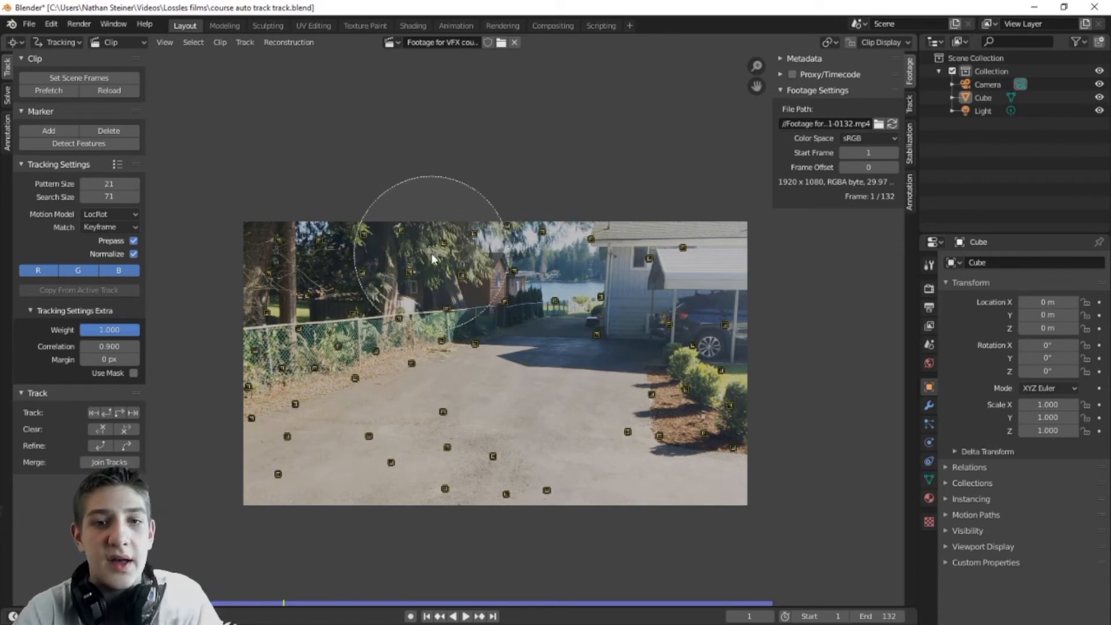
pyautogui.press('x')
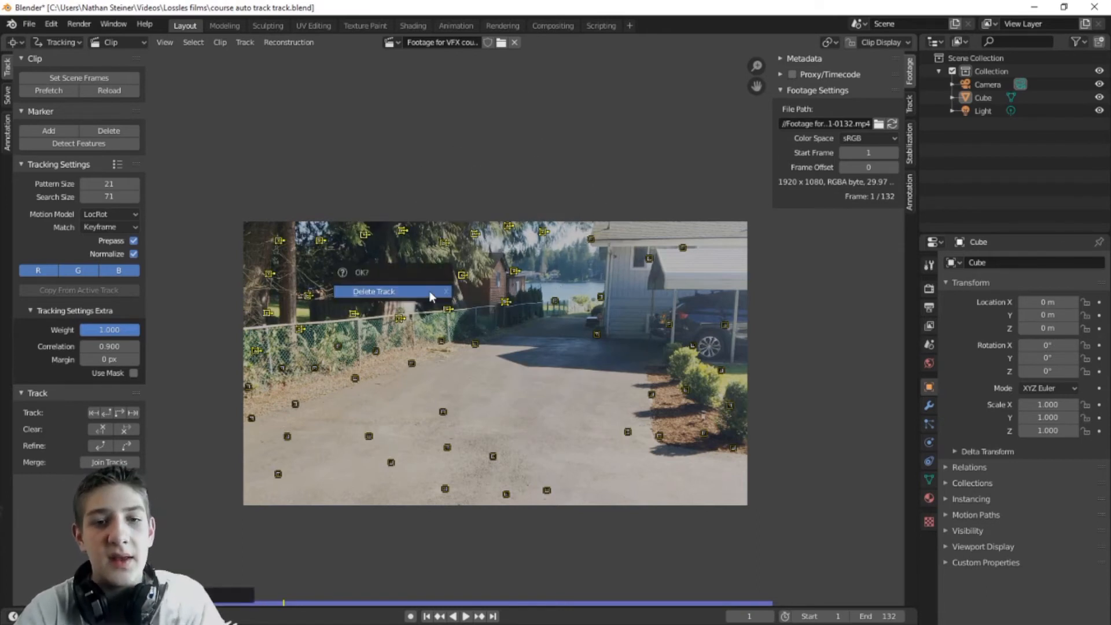
pyautogui.click(431, 296)
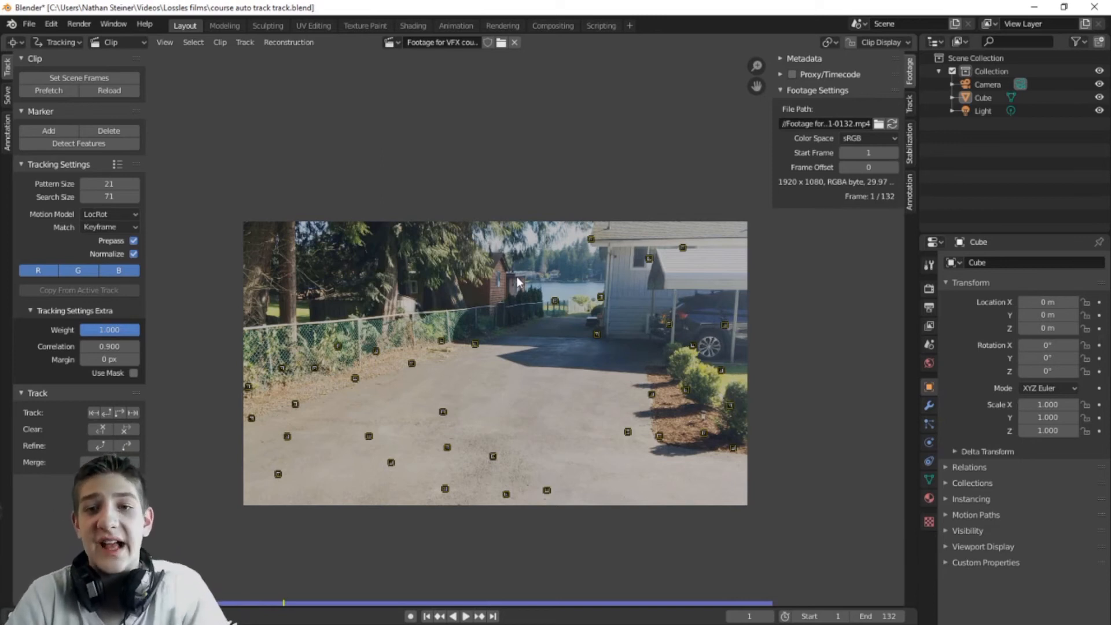
# Step: Delete one leftover stray marker
pyautogui.click(554, 301)
pyautogui.press('x')
pyautogui.click(554, 303)
# Step: Select all remaining markers and track them through to frame 132
pyautogui.scroll(-1, 549, 347)
pyautogui.press('a')
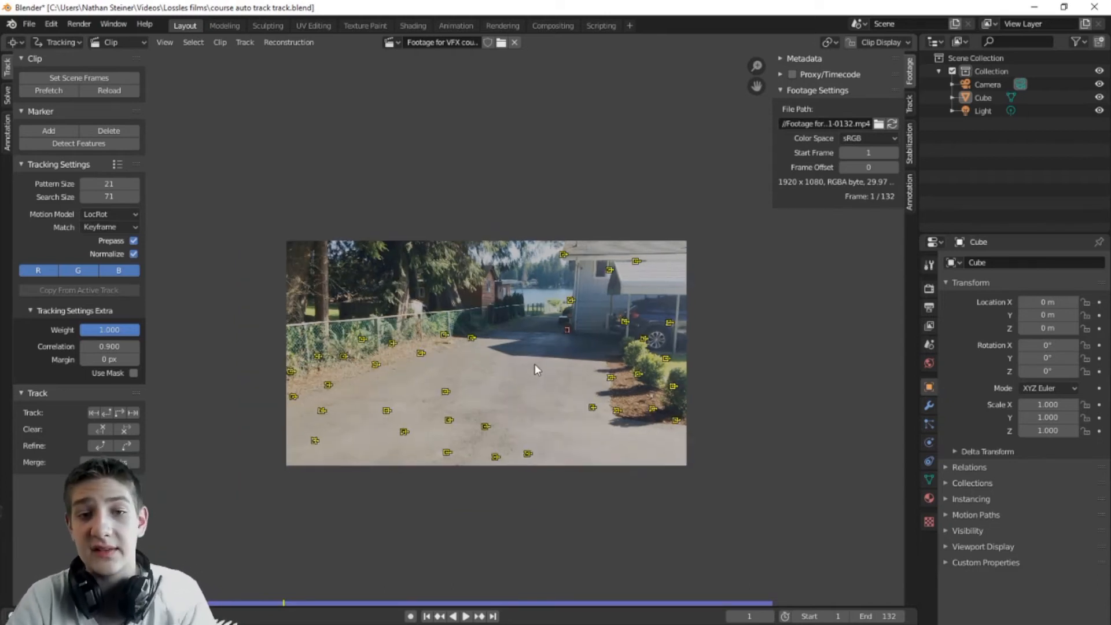
pyautogui.hotkey('ctrl', 't')
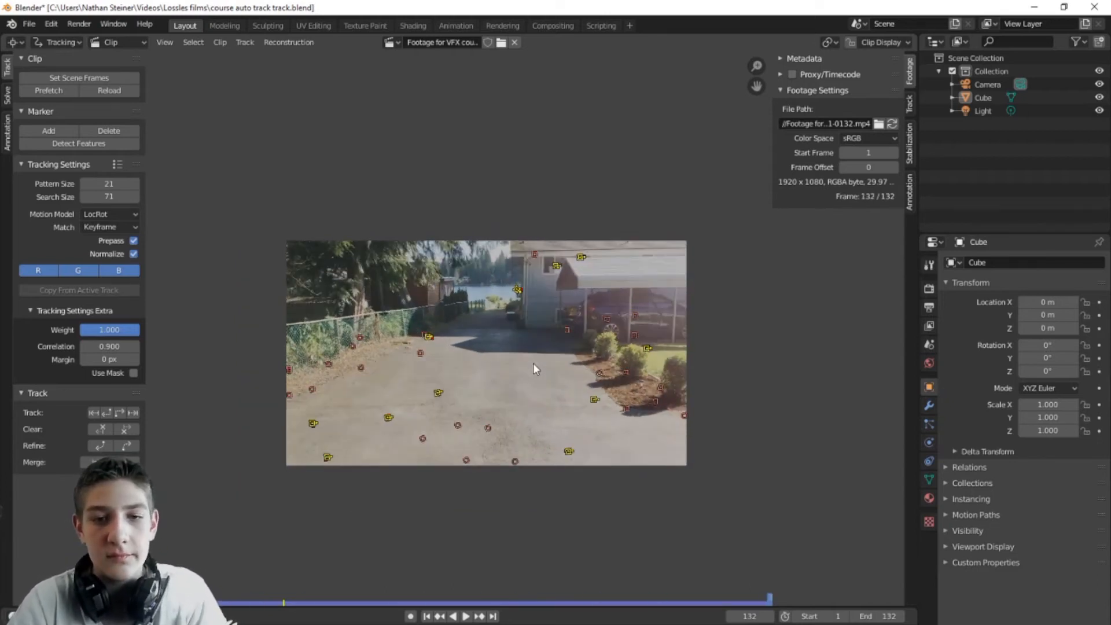
pyautogui.scroll(1, 606, 542)
pyautogui.scroll(-1, 606, 541)
pyautogui.scroll(3, 613, 544)
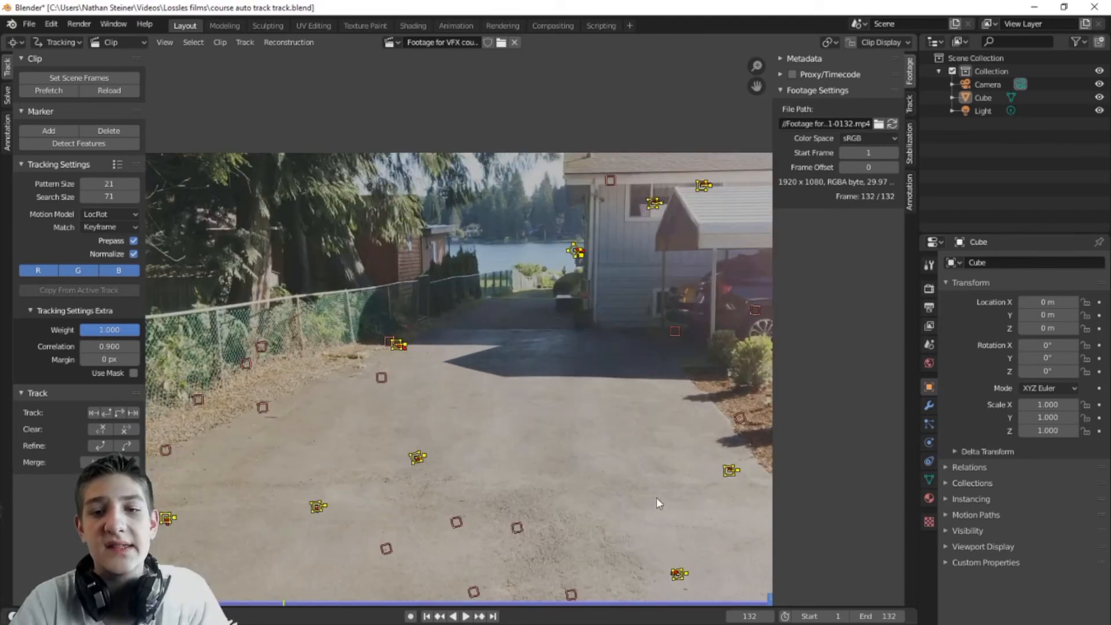
pyautogui.moveTo(656, 497); pyautogui.dragTo(543, 381, button='middle')
pyautogui.scroll(-2, 579, 492)
pyautogui.moveTo(382, 405); pyautogui.dragTo(420, 418, button='middle')
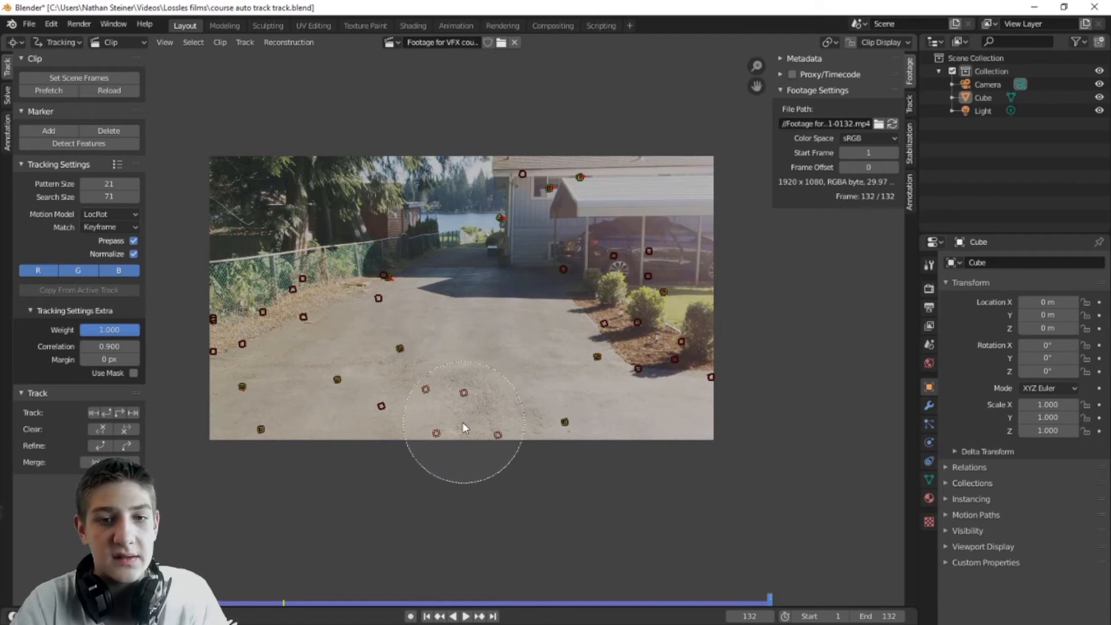
# Step: Delete the failed red tracks and scrub through the clip to review the survivors
pyautogui.click(408, 424)
pyautogui.scroll(5, 299, 306)
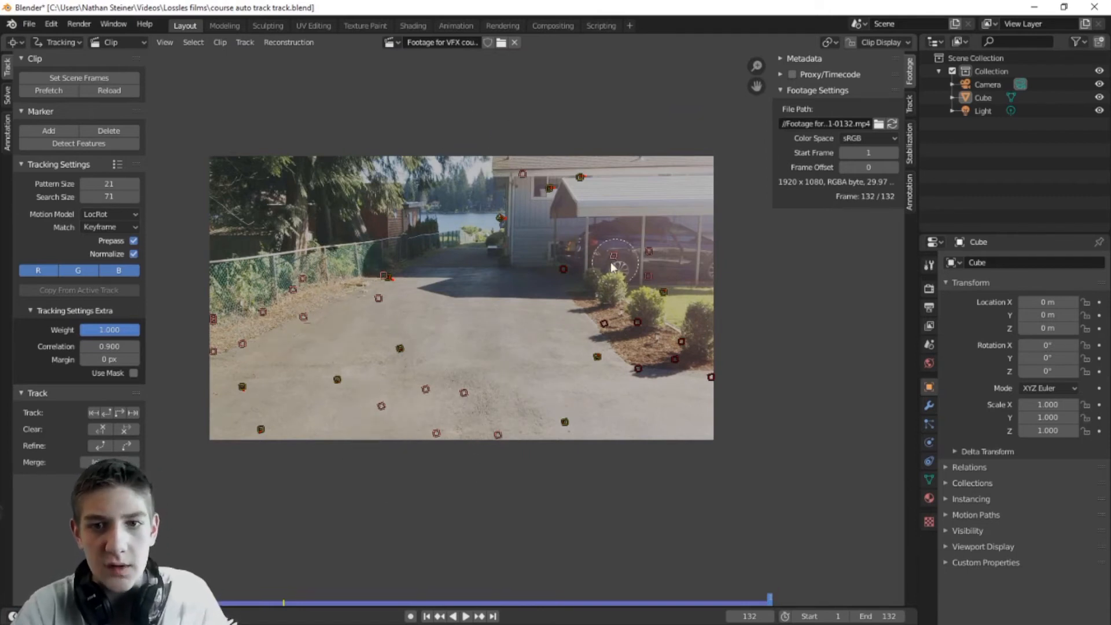
pyautogui.rightClick(687, 383)
pyautogui.press('x')
pyautogui.click(640, 385)
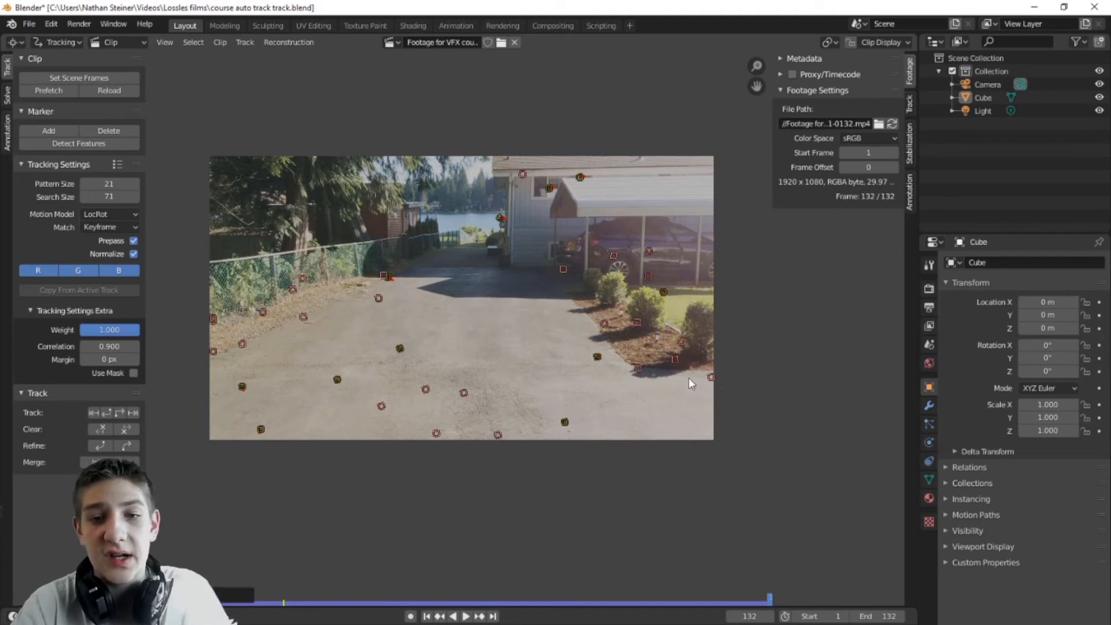
pyautogui.press('x')
pyautogui.click(641, 385)
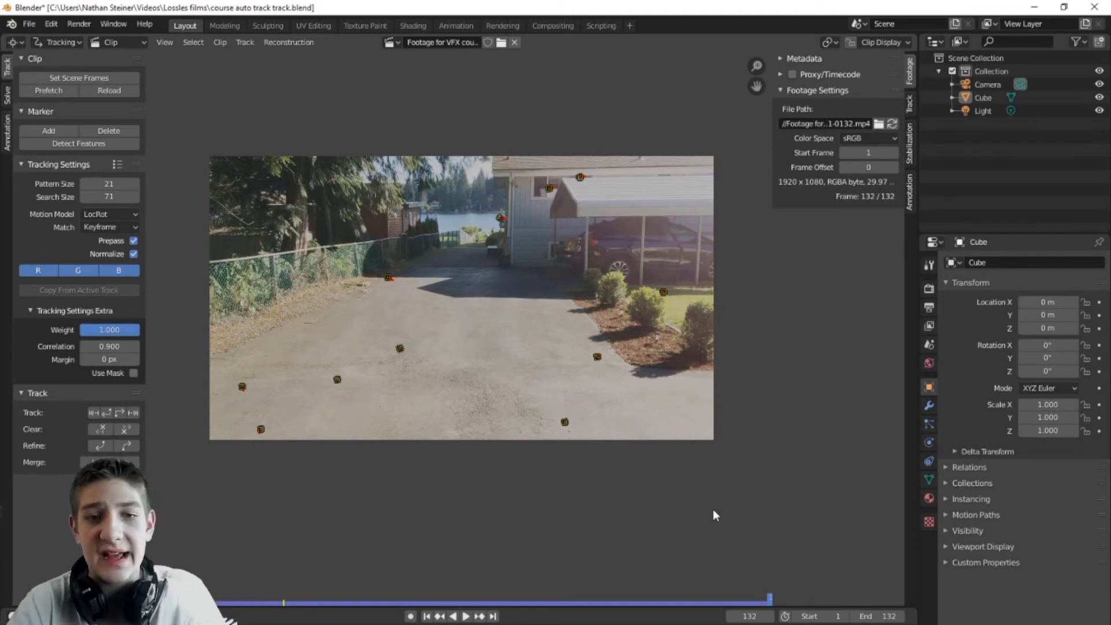
pyautogui.moveTo(764, 597); pyautogui.dragTo(270, 617)
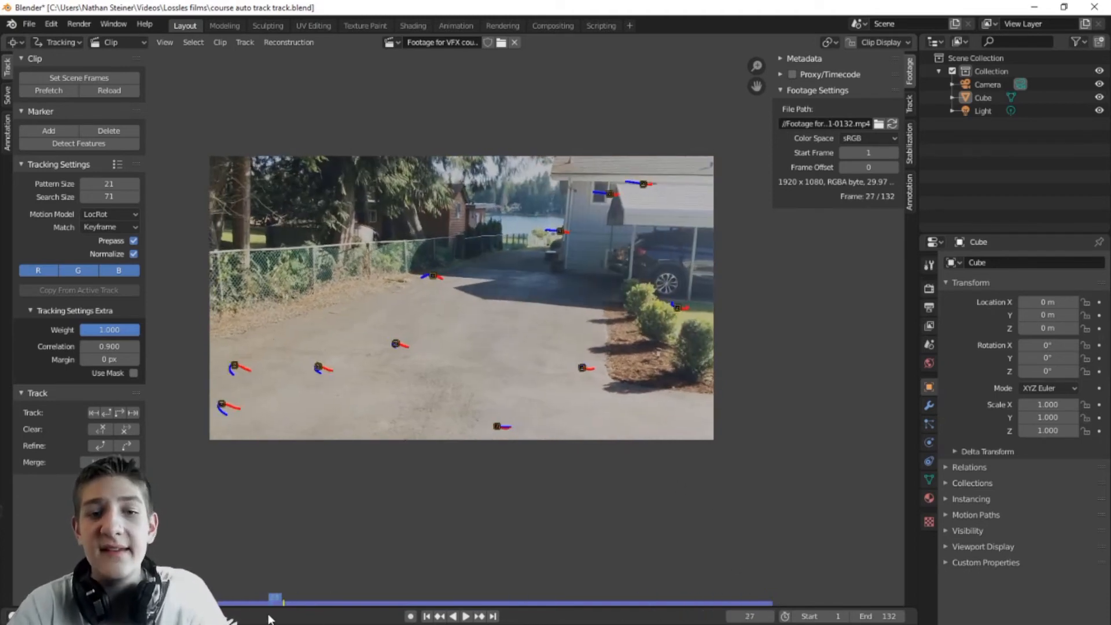
pyautogui.moveTo(269, 617); pyautogui.dragTo(324, 616)
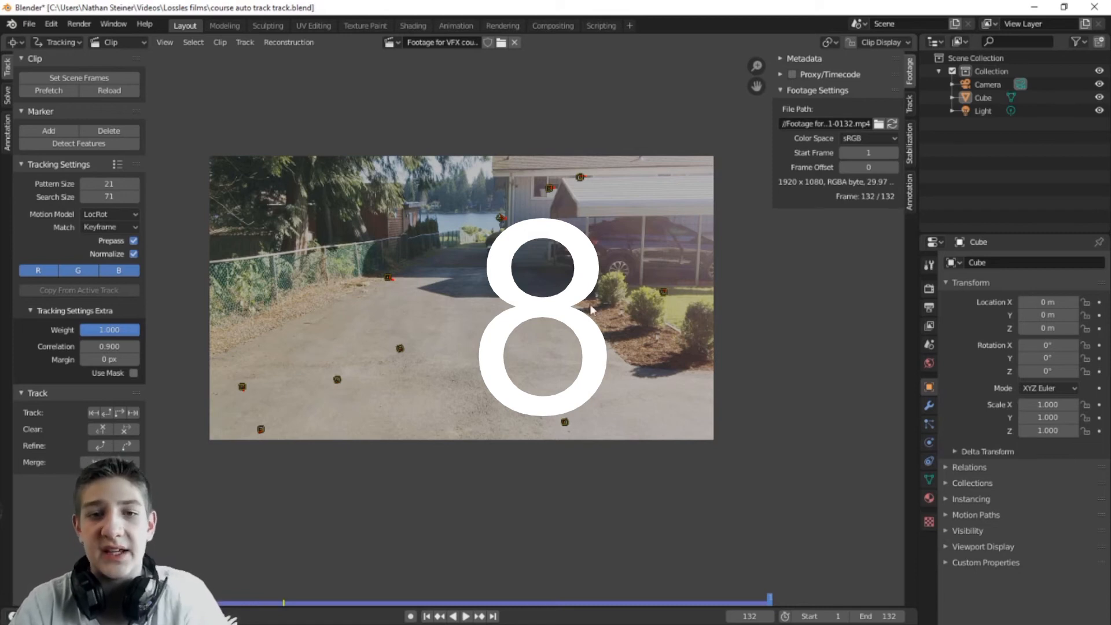
pyautogui.scroll(1, 485, 347)
pyautogui.moveTo(371, 411); pyautogui.dragTo(462, 394, button='middle')
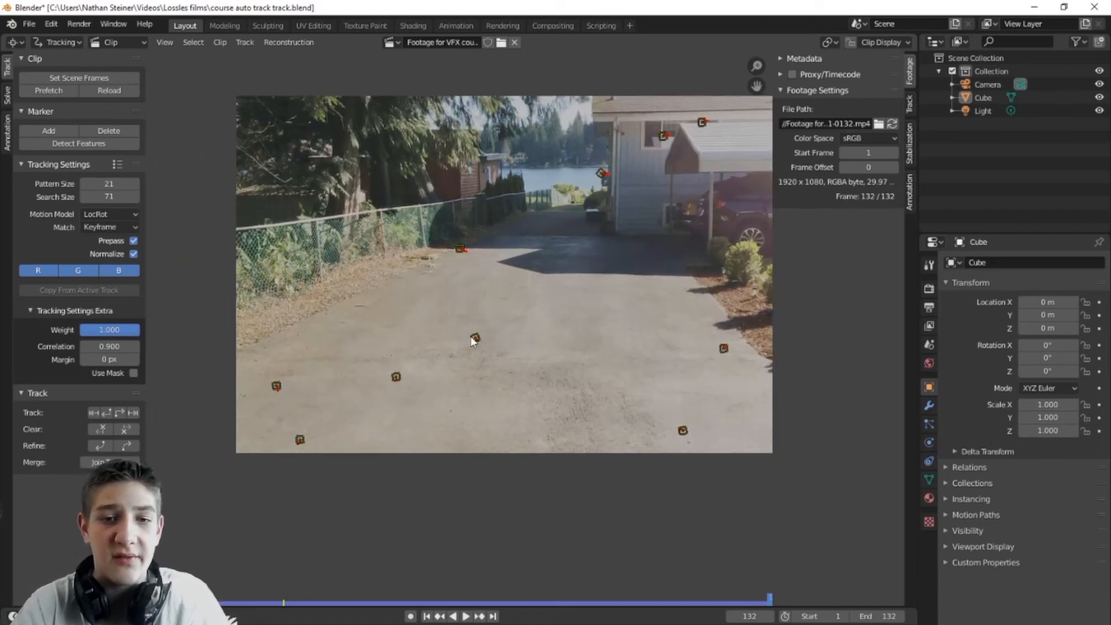
pyautogui.moveTo(649, 297); pyautogui.dragTo(569, 327, button='middle')
pyautogui.scroll(-1, 609, 322)
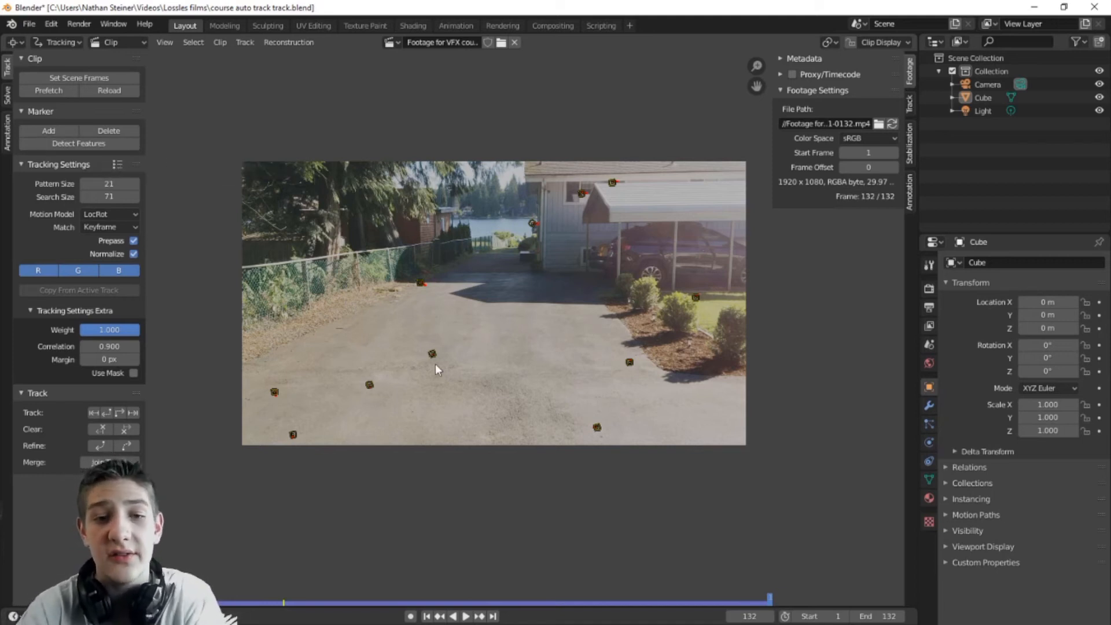
# Step: Detect new features at frame 132, track them backward to frame 1, and select the tree markers
pyautogui.click(91, 147)
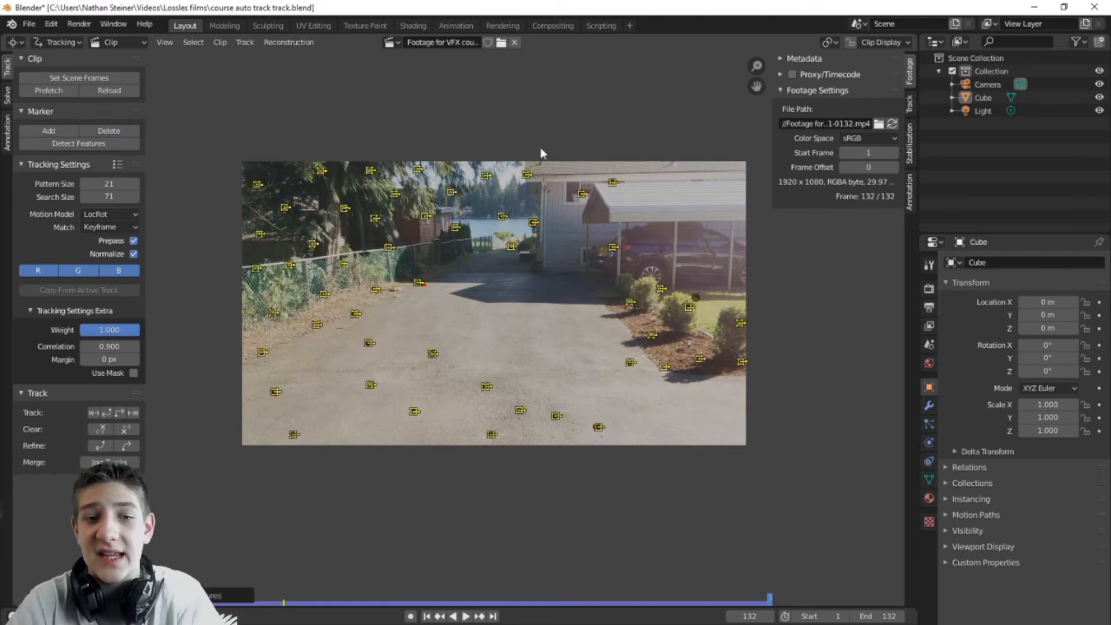
pyautogui.click(106, 414)
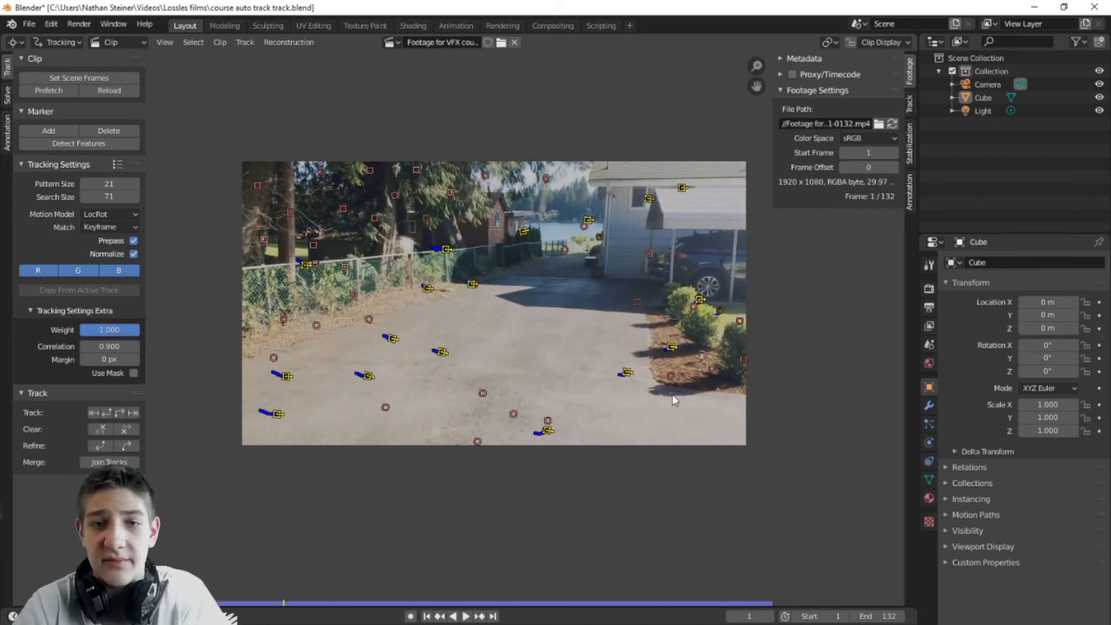
pyautogui.scroll(2, 471, 327)
pyautogui.moveTo(304, 288); pyautogui.dragTo(504, 348, button='middle')
pyautogui.scroll(-1, 503, 348)
pyautogui.click(473, 340)
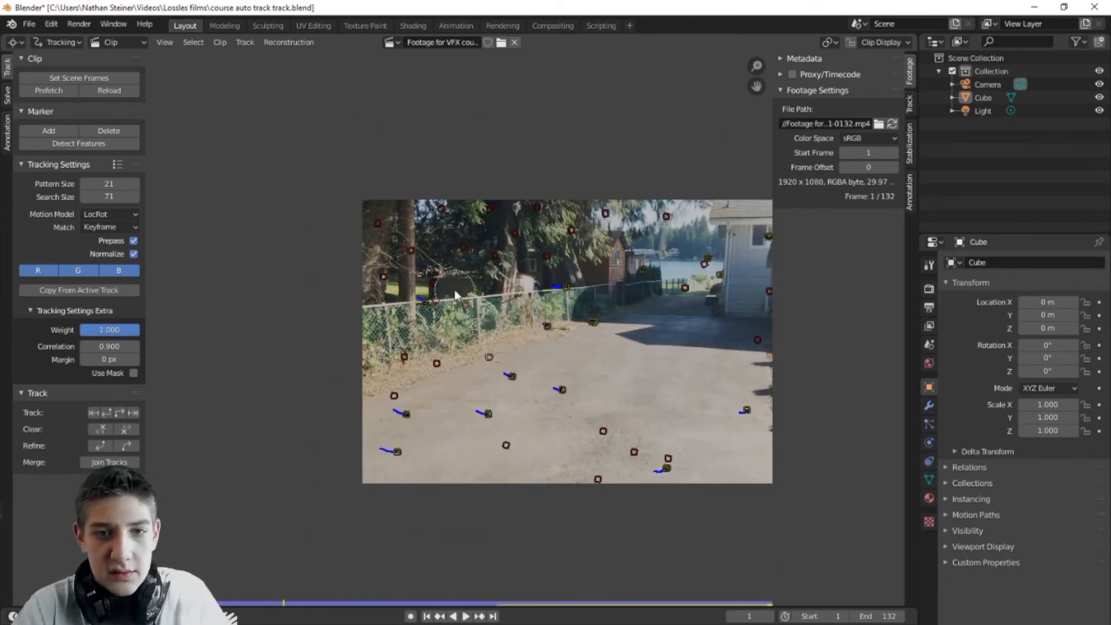
pyautogui.moveTo(454, 289)
pyautogui.mouseDown()
pyautogui.moveTo(432, 244)
pyautogui.moveTo(450, 232)
pyautogui.moveTo(578, 243)
pyautogui.moveTo(698, 290)
pyautogui.moveTo(645, 414)
pyautogui.moveTo(554, 526)
pyautogui.mouseUp()
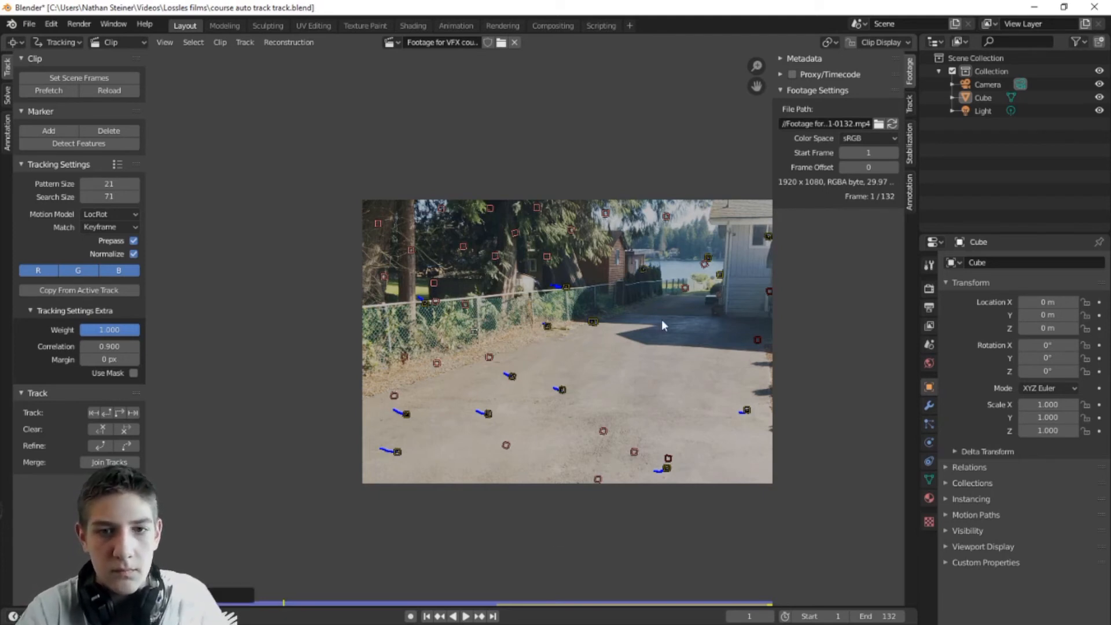
# Step: Circle-select and delete the tracks on the bushes and near the car
pyautogui.moveTo(662, 320); pyautogui.dragTo(429, 331, button='middle')
pyautogui.press('c')
pyautogui.moveTo(515, 341)
pyautogui.mouseDown()
pyautogui.moveTo(530, 312)
pyautogui.moveTo(541, 367)
pyautogui.moveTo(630, 377)
pyautogui.mouseUp()
pyautogui.rightClick(632, 379)
pyautogui.press('x')
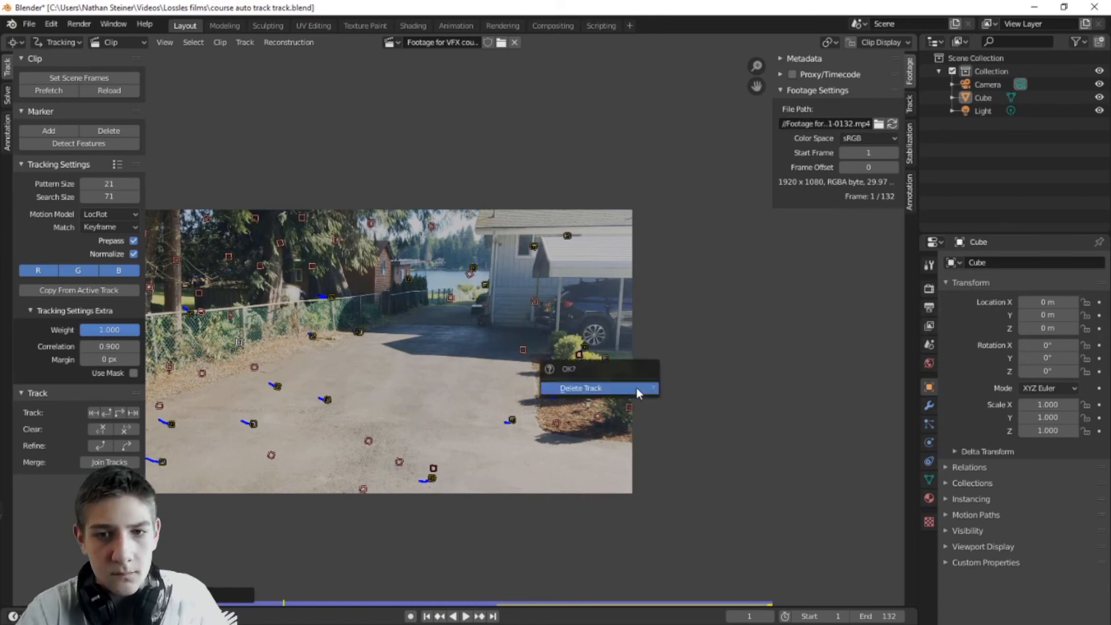
pyautogui.click(636, 389)
# Step: Delete the leftover bad marker in the bushes and the extra marker at the driveway's bottom
pyautogui.scroll(5, 522, 355)
pyautogui.moveTo(523, 354)
pyautogui.mouseDown(button='middle')
pyautogui.moveTo(290, 376)
pyautogui.moveTo(528, 379)
pyautogui.mouseUp(button='middle')
pyautogui.click(465, 376)
pyautogui.press('x')
pyautogui.scroll(-6, 445, 385)
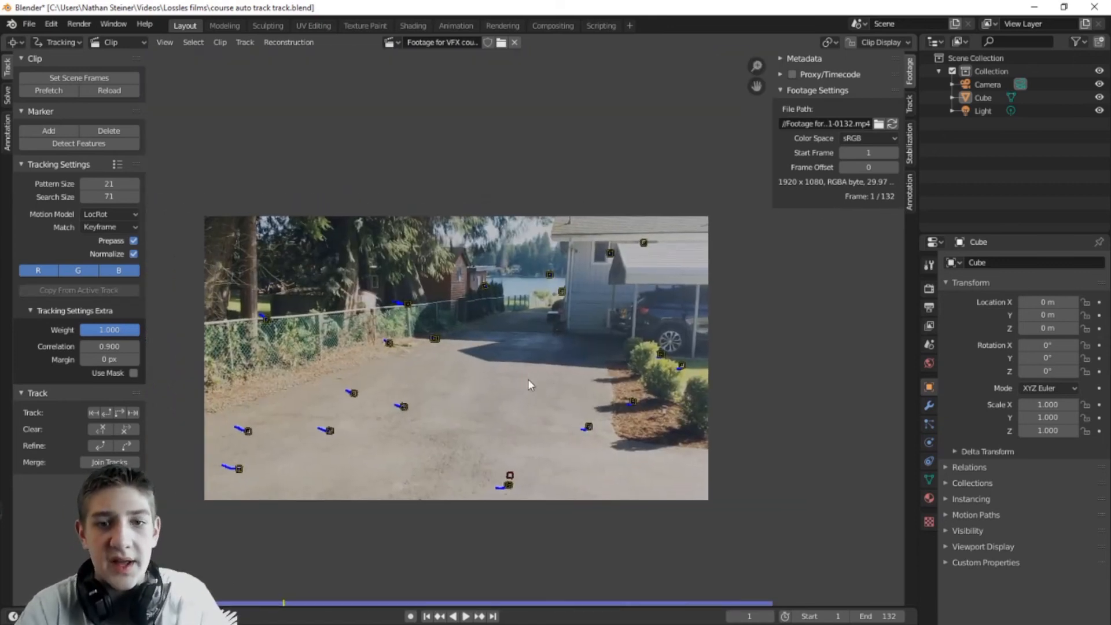
pyautogui.click(510, 474)
pyautogui.press('x')
pyautogui.click(514, 476)
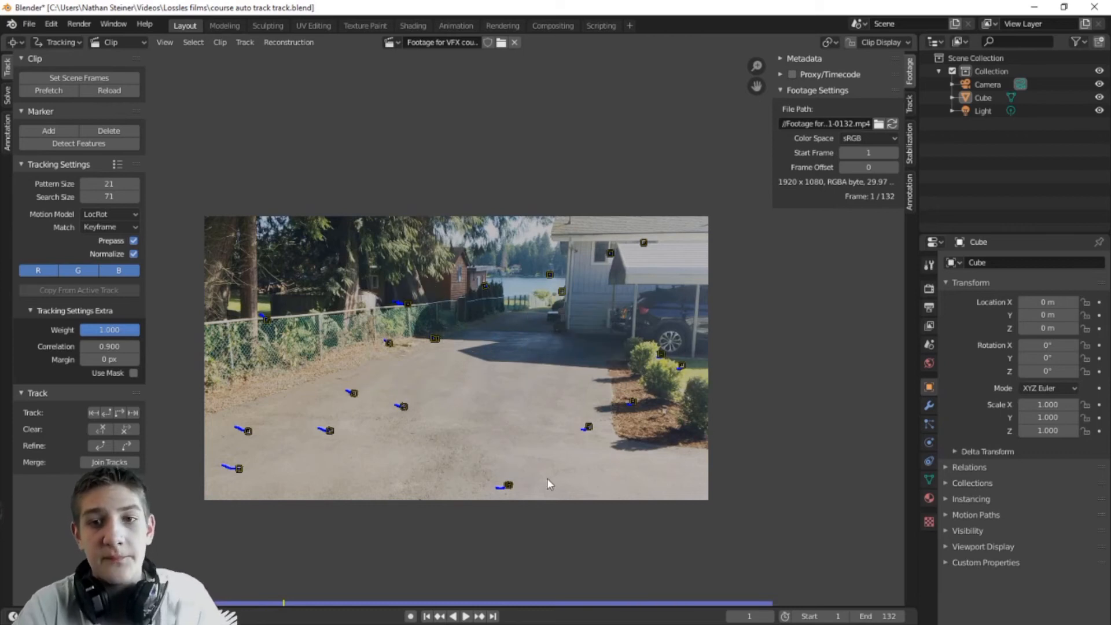
# Step: Delete the duplicate markers at the driveway bottom and where the fence meets the driveway
pyautogui.click(509, 489)
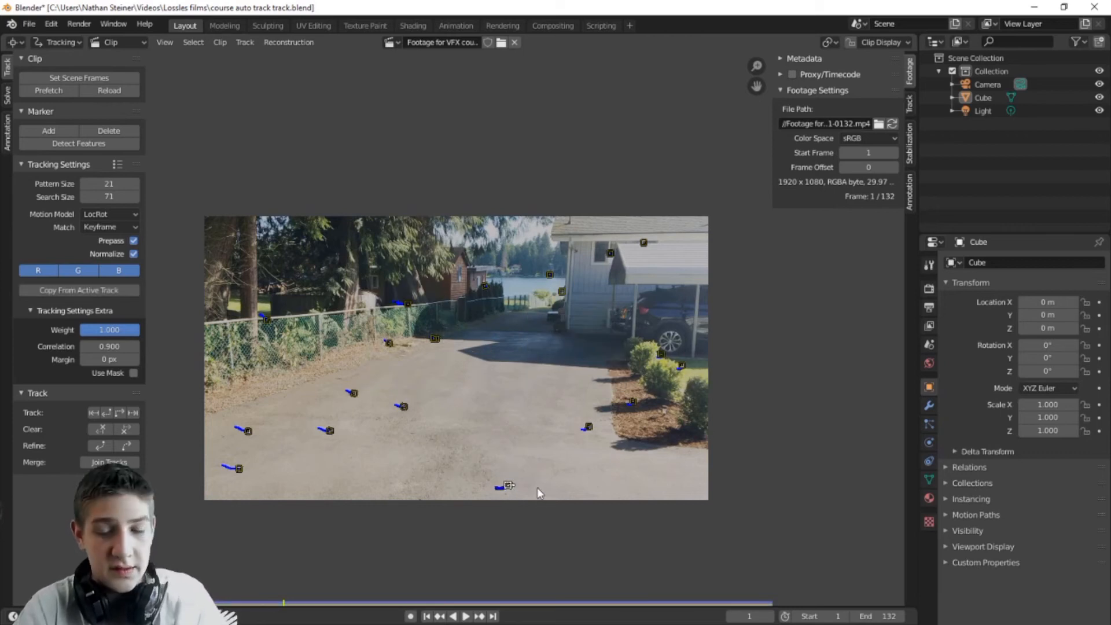
pyautogui.press('x')
pyautogui.click(539, 490)
pyautogui.scroll(3, 561, 496)
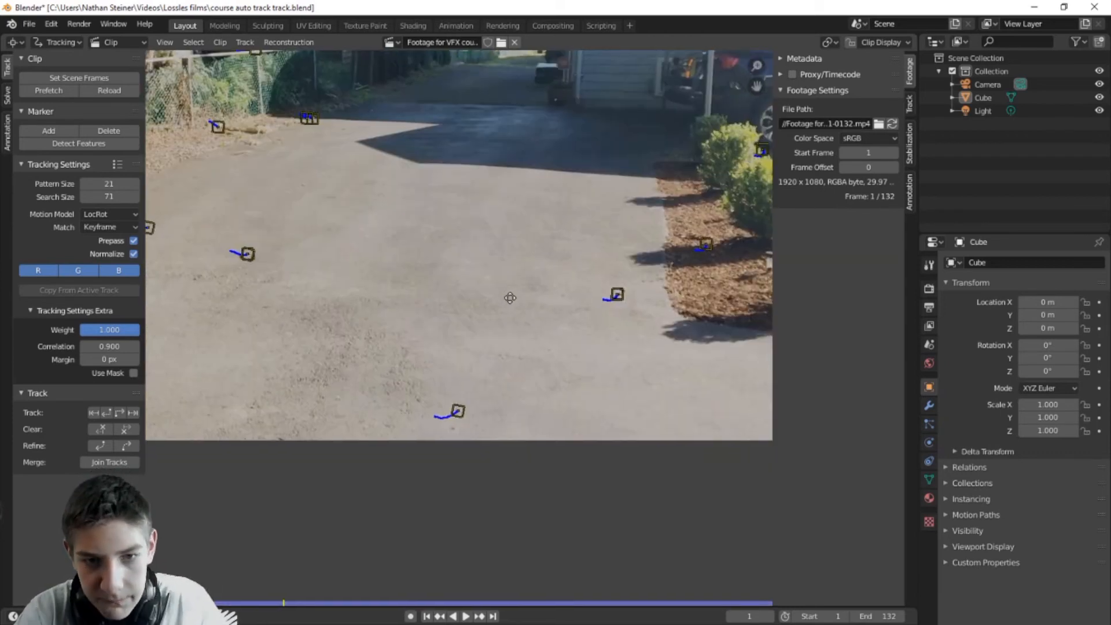
pyautogui.scroll(-5, 510, 297)
pyautogui.scroll(2, 547, 350)
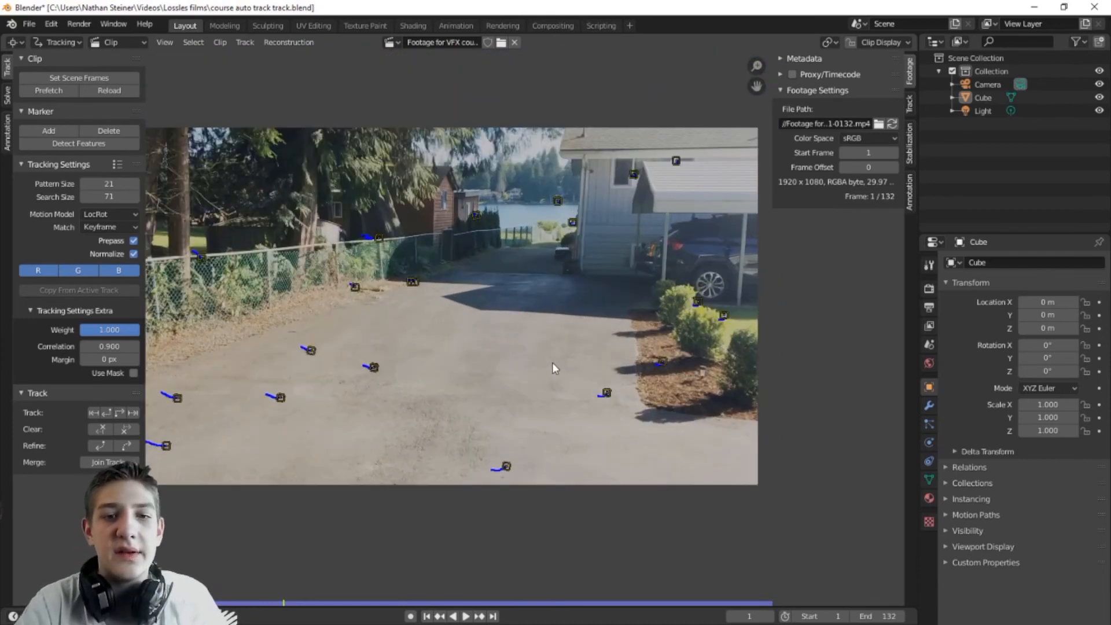
pyautogui.click(411, 283)
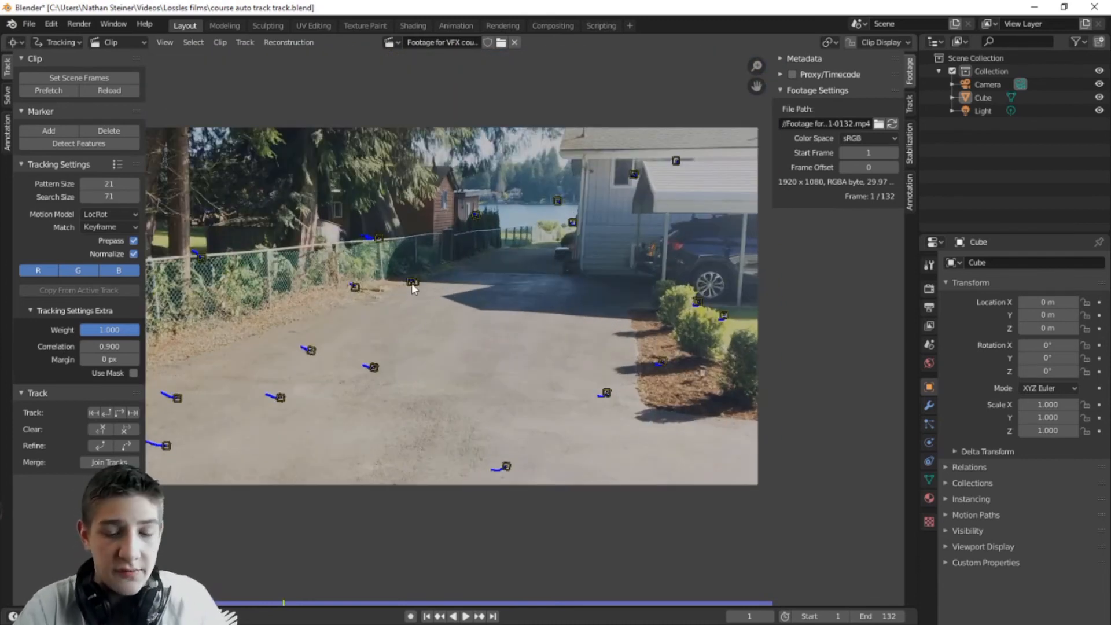
pyautogui.press('x')
pyautogui.click(412, 283)
pyautogui.scroll(-1, 491, 372)
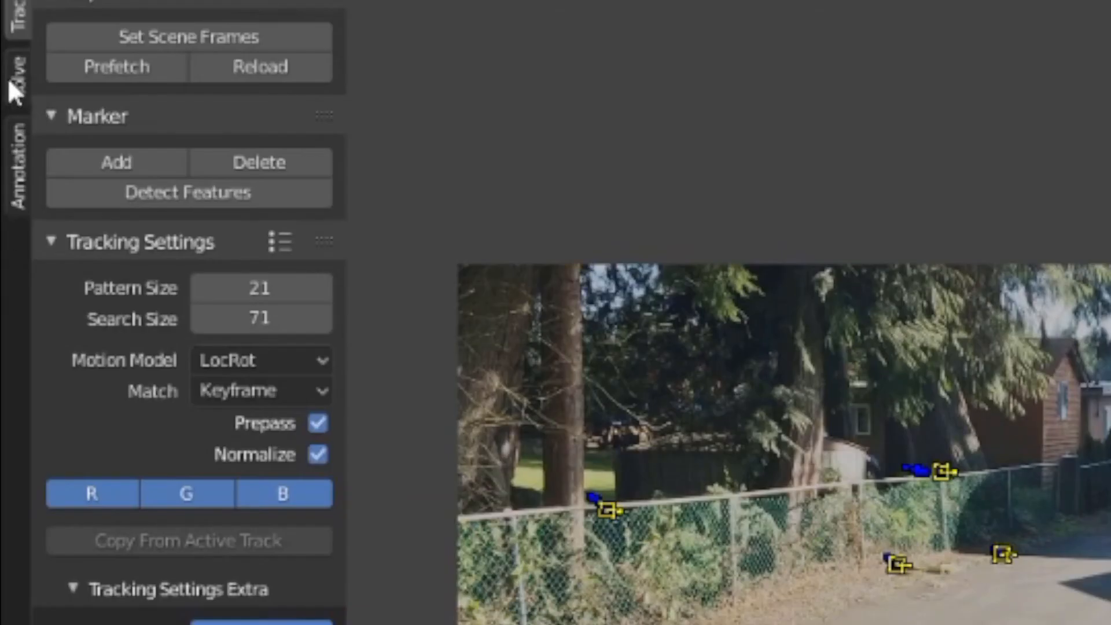
# Step: Solve the camera with Refine set to Focal length, K1, K2 and automatic Keyframe, giving error 1.9813
pyautogui.click(9, 80)
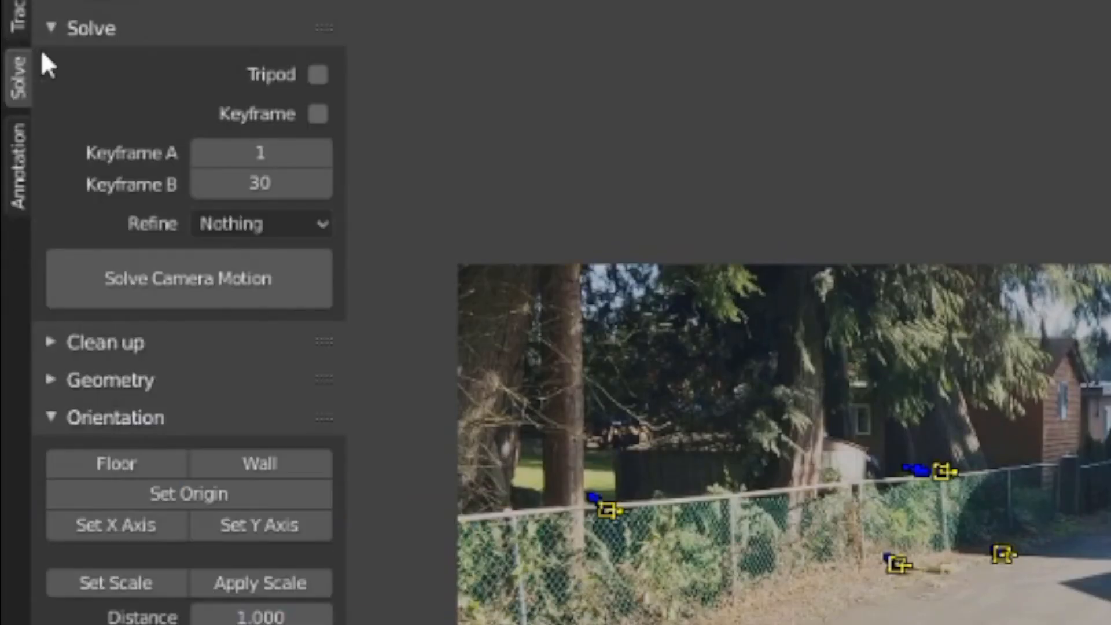
pyautogui.click(294, 224)
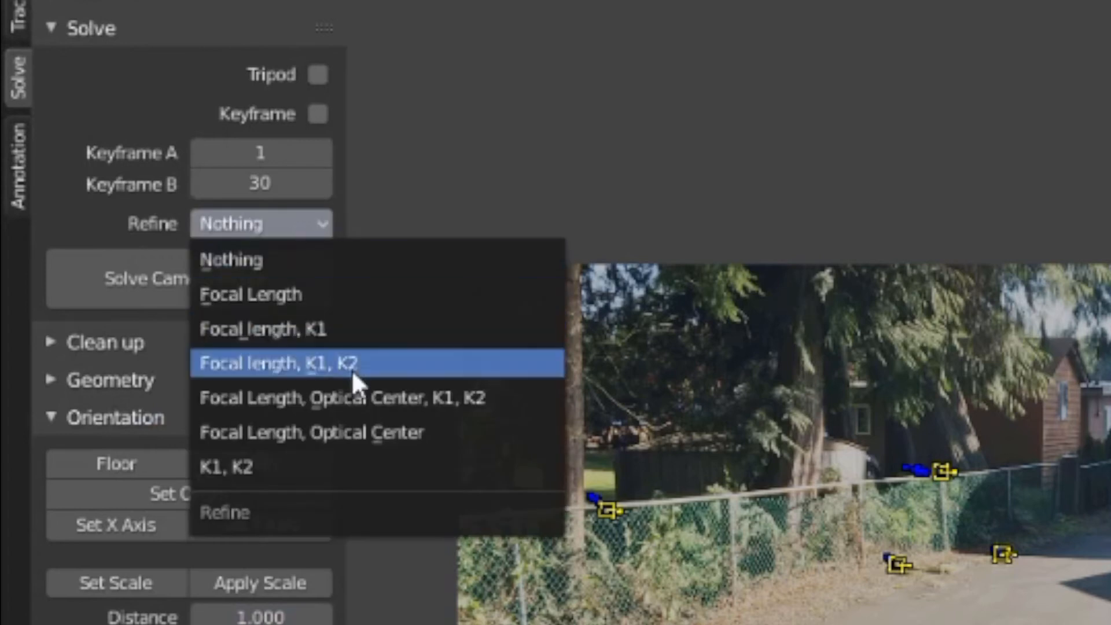
pyautogui.click(352, 365)
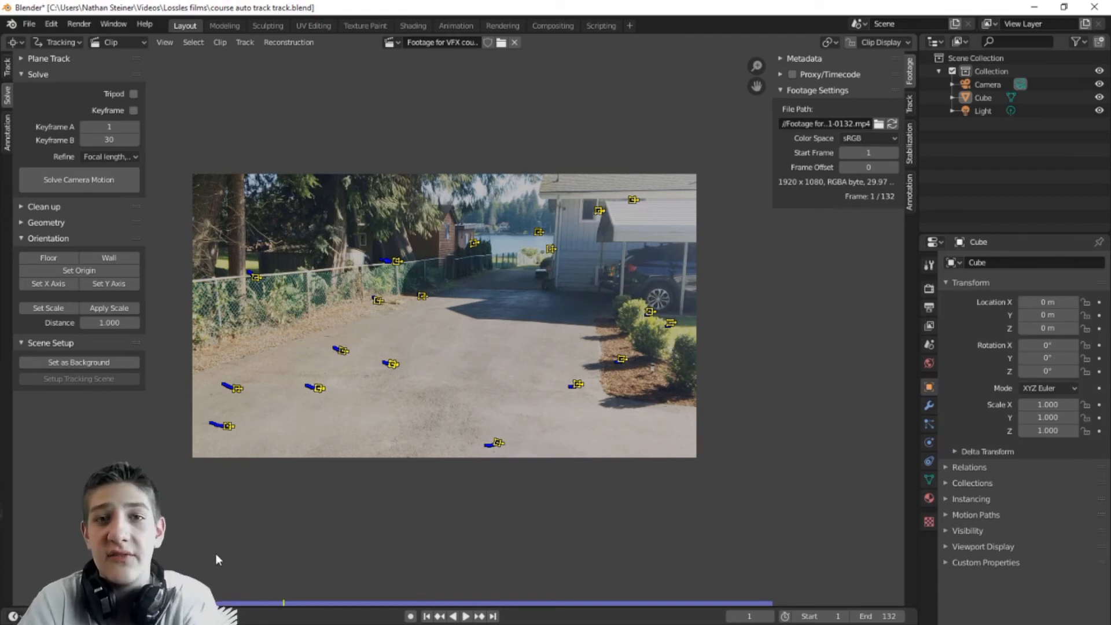
pyautogui.click(134, 110)
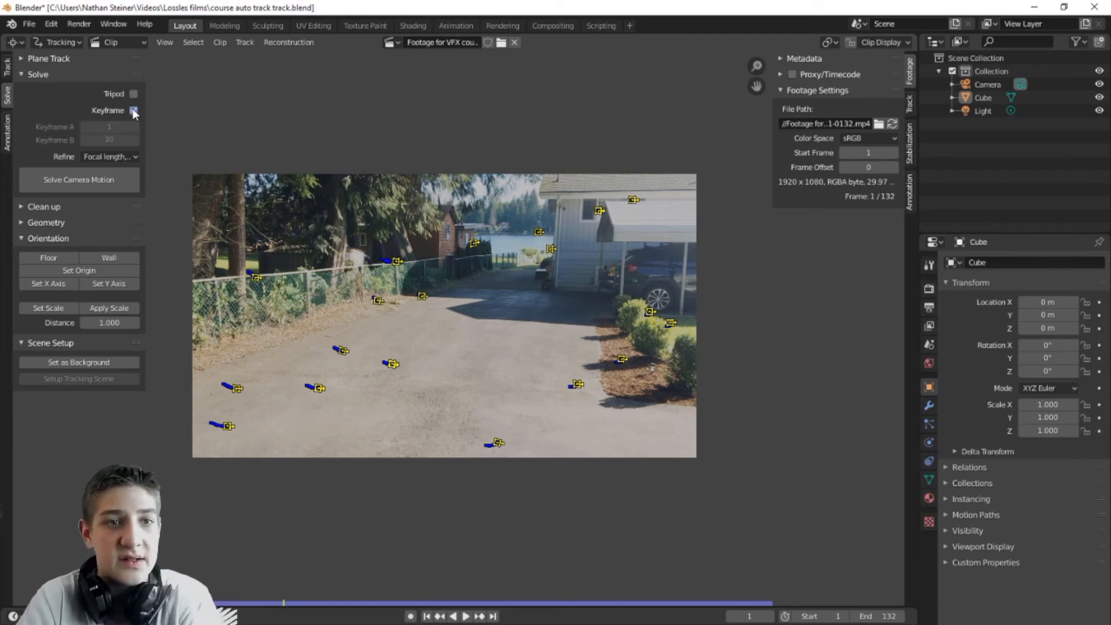
pyautogui.click(116, 184)
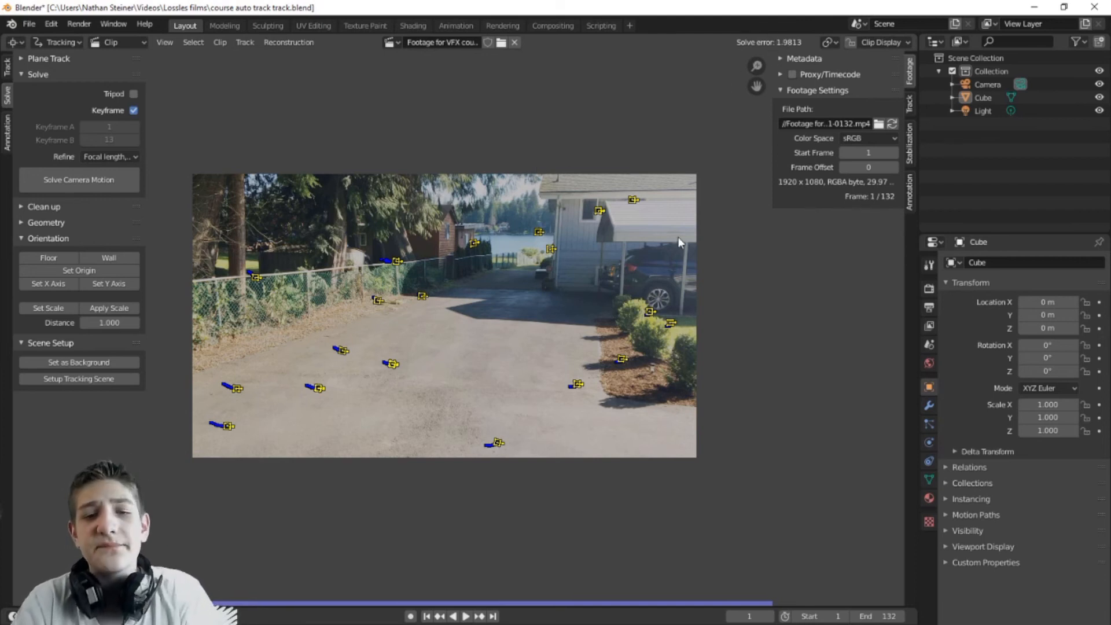
# Step: Show each track's name and average error on the footage
pyautogui.scroll(1, 678, 238)
pyautogui.moveTo(446, 274); pyautogui.dragTo(477, 283, button='middle')
pyautogui.scroll(-2, 485, 283)
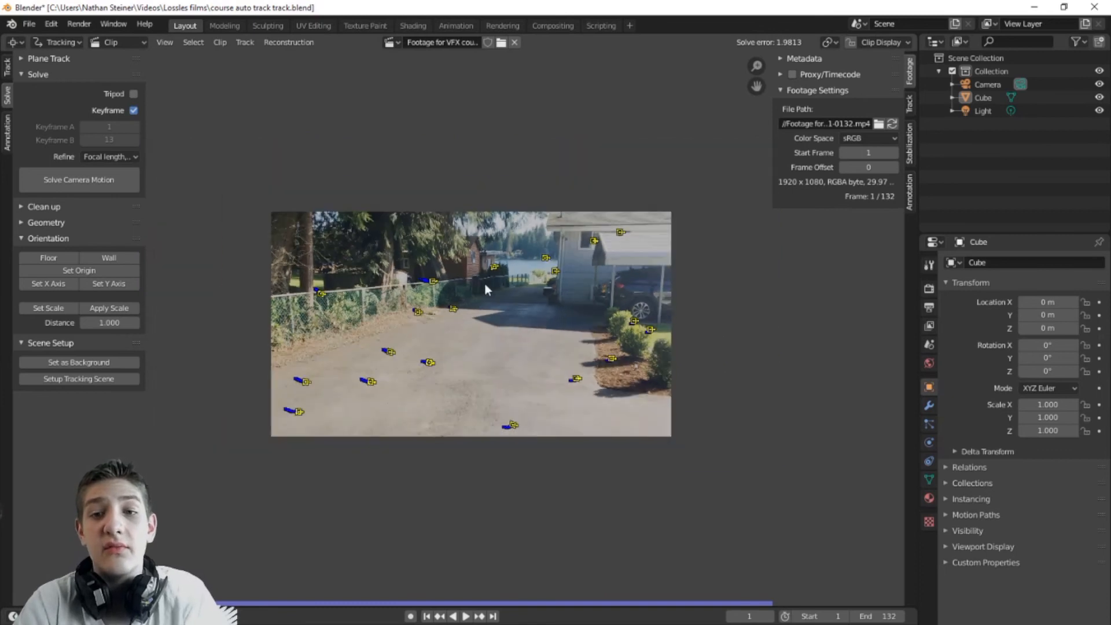
pyautogui.scroll(1, 485, 282)
pyautogui.scroll(1, 609, 262)
pyautogui.moveTo(610, 263); pyautogui.dragTo(622, 285, button='middle')
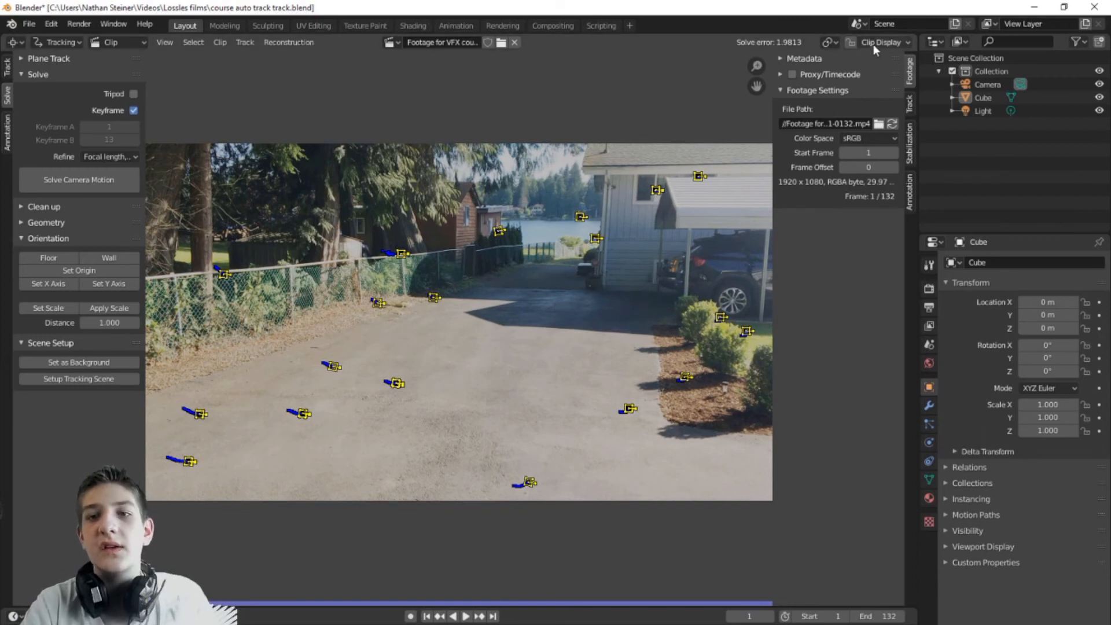
pyautogui.scroll(-1, 431, 216)
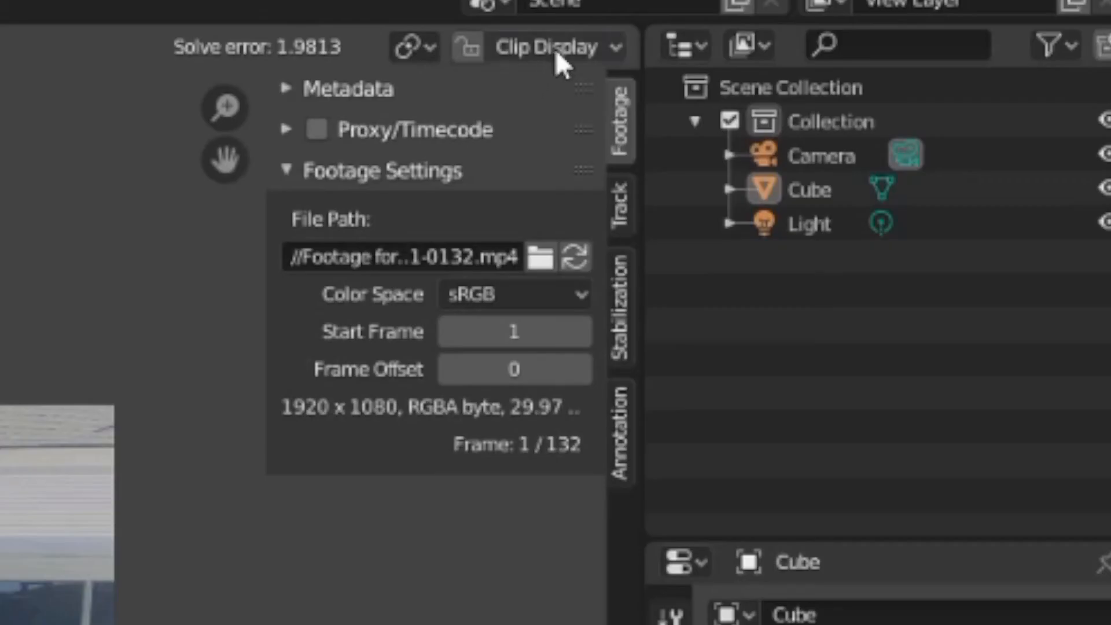
pyautogui.click(884, 42)
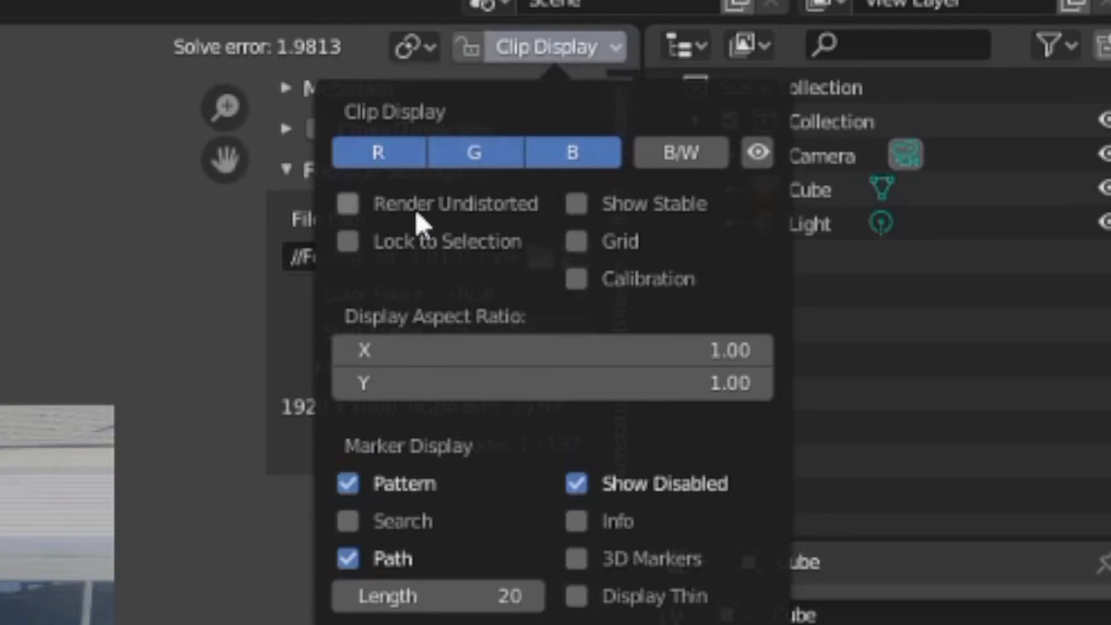
pyautogui.click(576, 520)
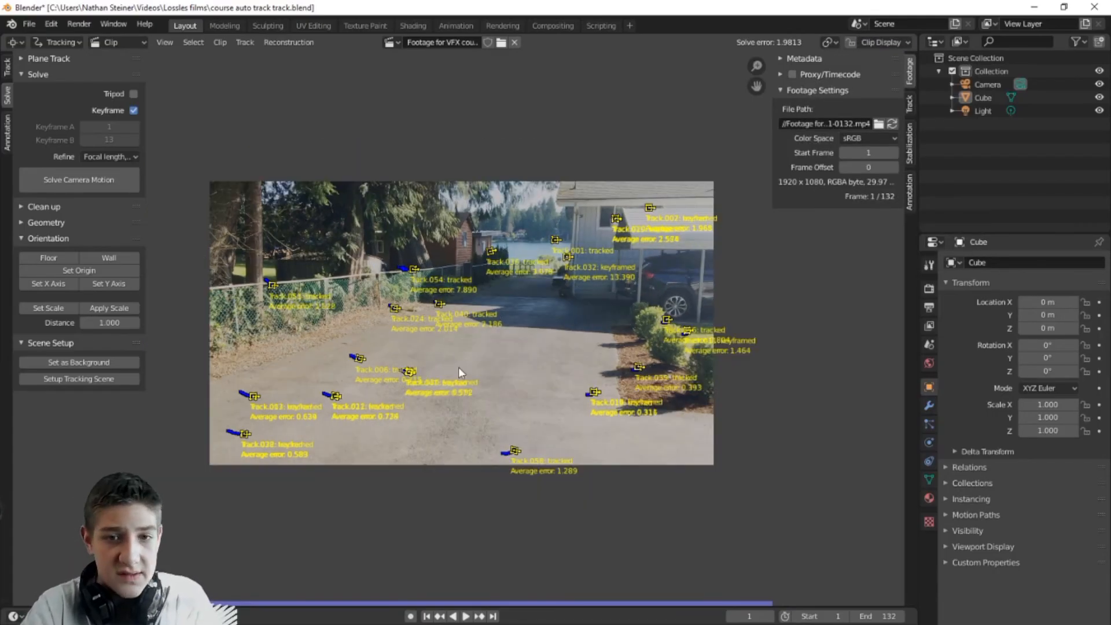
# Step: Delete the high-error Track.032 by the house (average error 13.390) and refit the frame
pyautogui.moveTo(531, 382); pyautogui.dragTo(503, 409, button='middle')
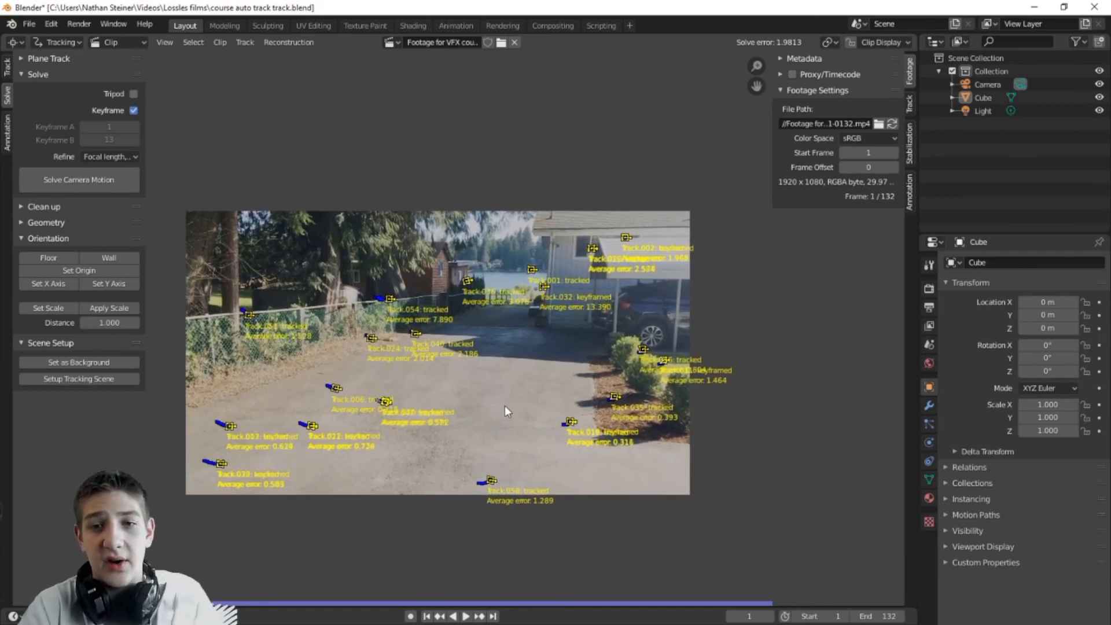
pyautogui.scroll(4, 504, 412)
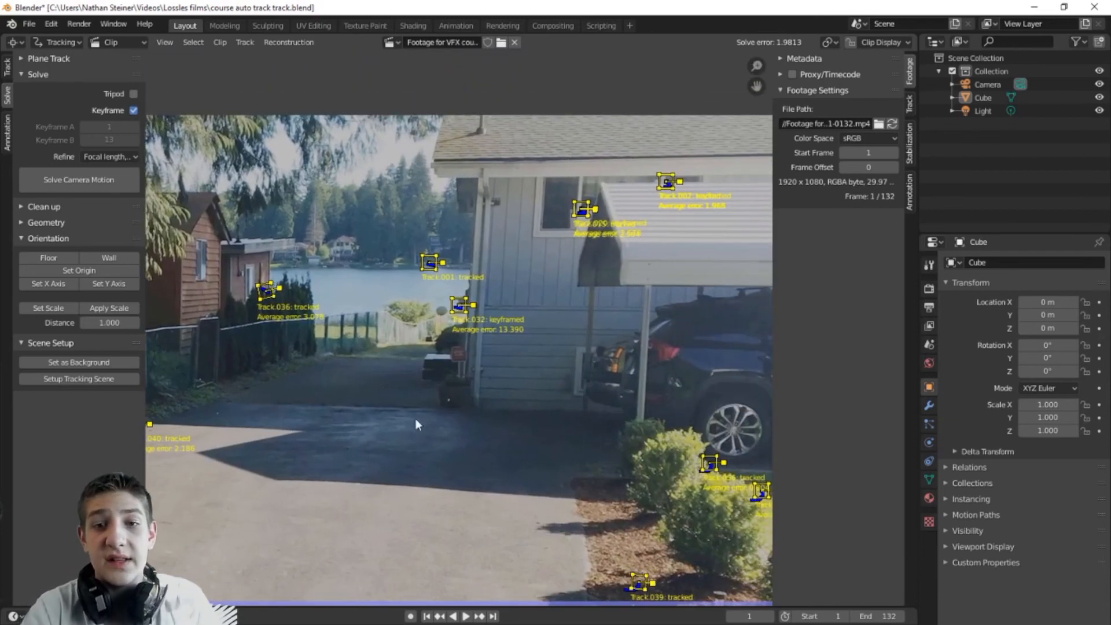
pyautogui.scroll(7, 438, 408)
pyautogui.moveTo(513, 243); pyautogui.dragTo(498, 368, button='middle')
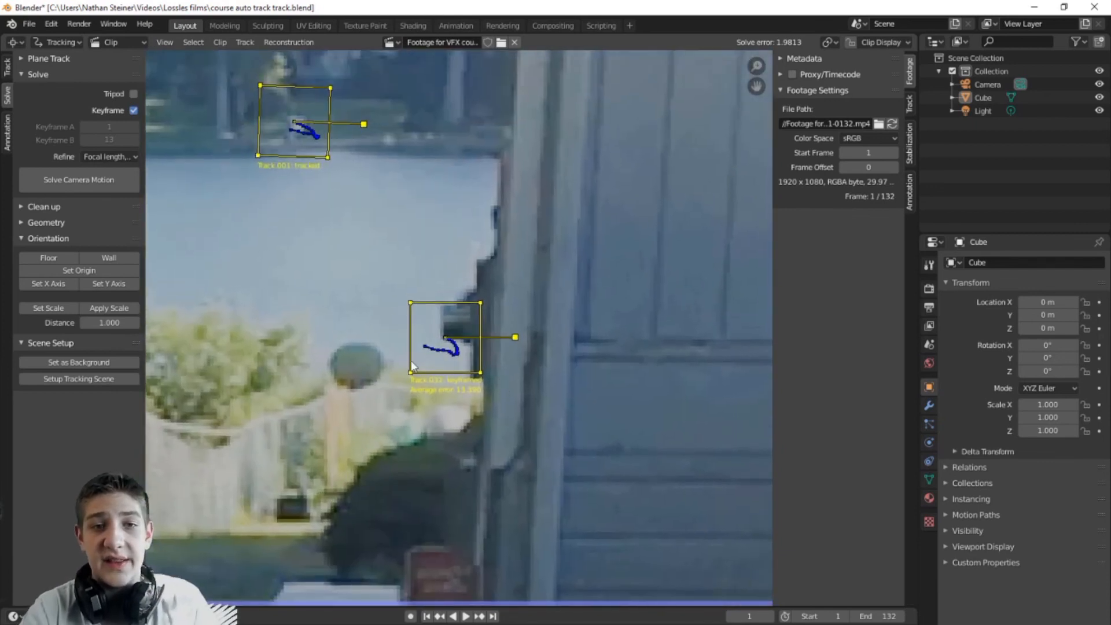
pyautogui.scroll(-4, 470, 366)
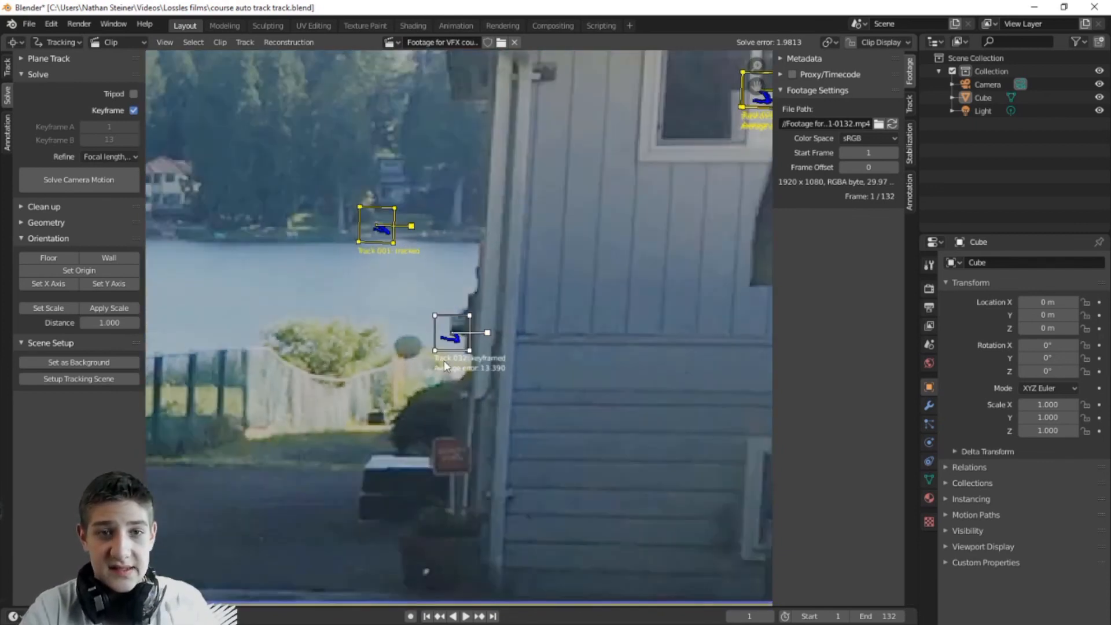
pyautogui.scroll(3, 470, 366)
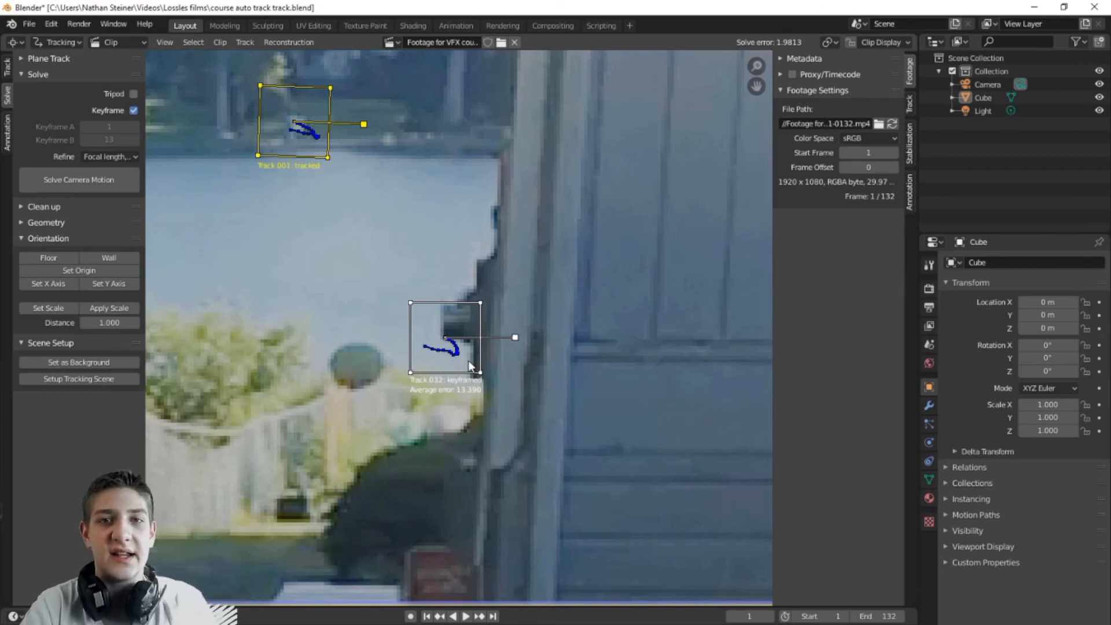
pyautogui.hotkey('alt', 'a')
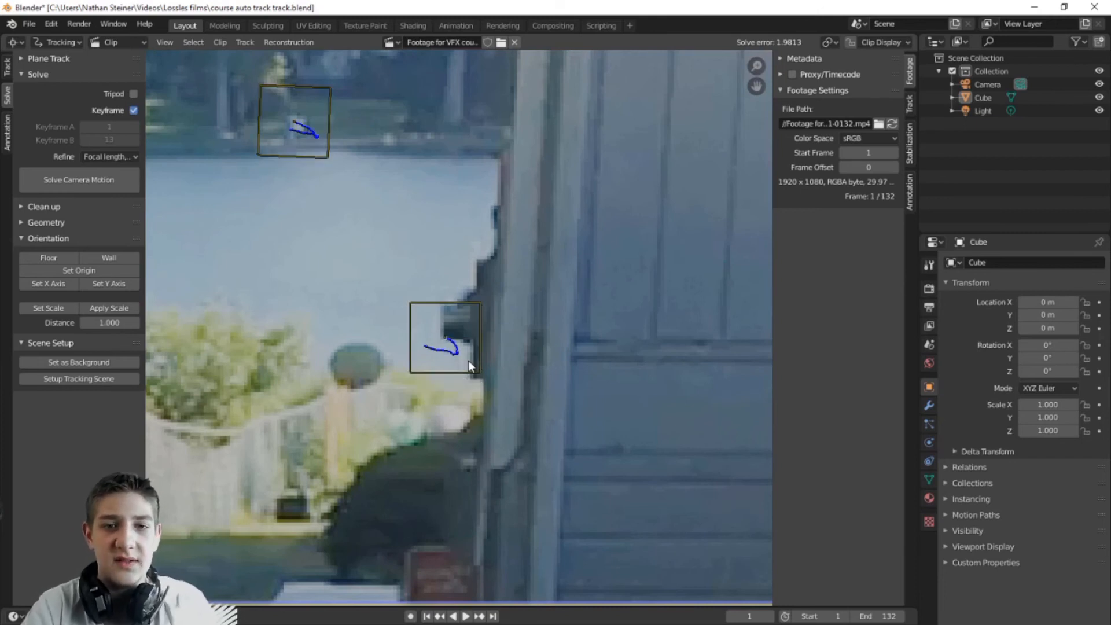
pyautogui.click(450, 302)
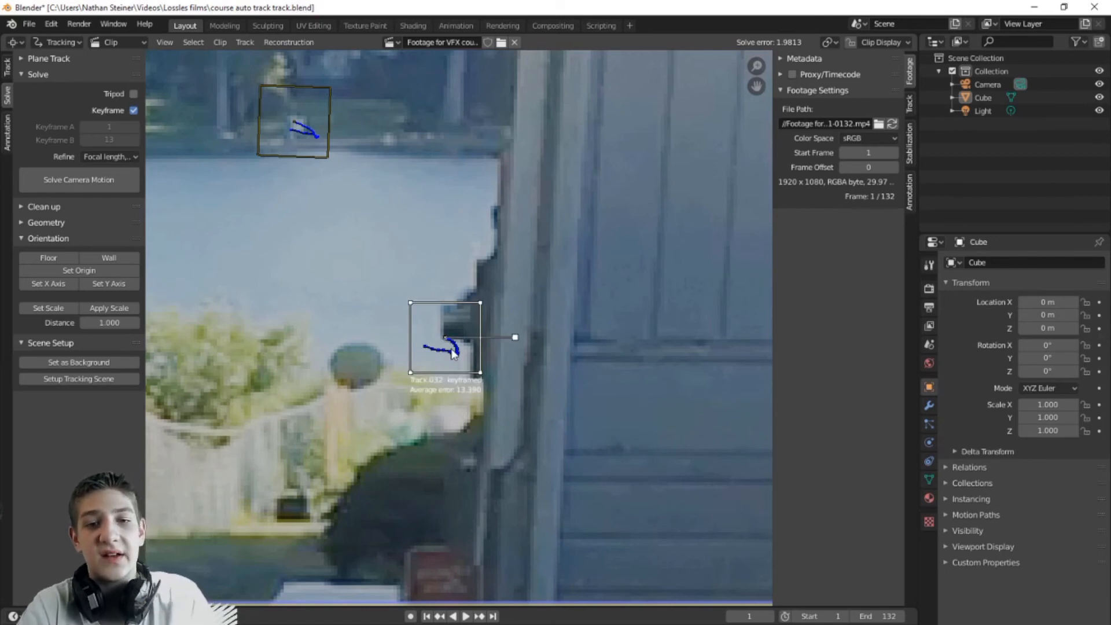
pyautogui.press('x')
pyautogui.click(556, 348)
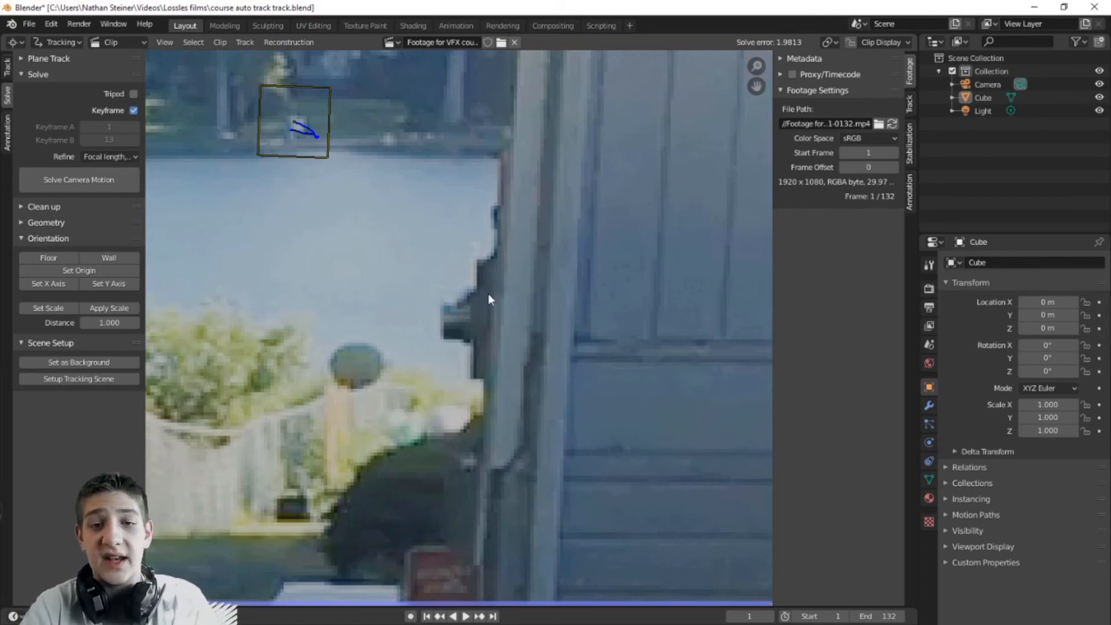
pyautogui.press('f')
pyautogui.scroll(4, 557, 318)
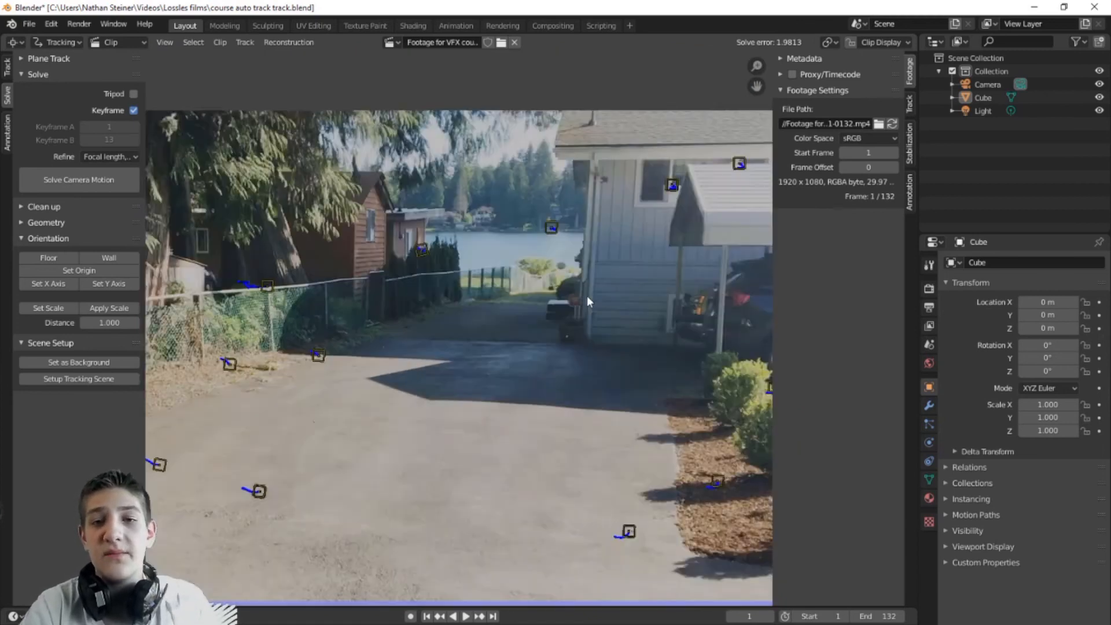
pyautogui.scroll(-3, 507, 329)
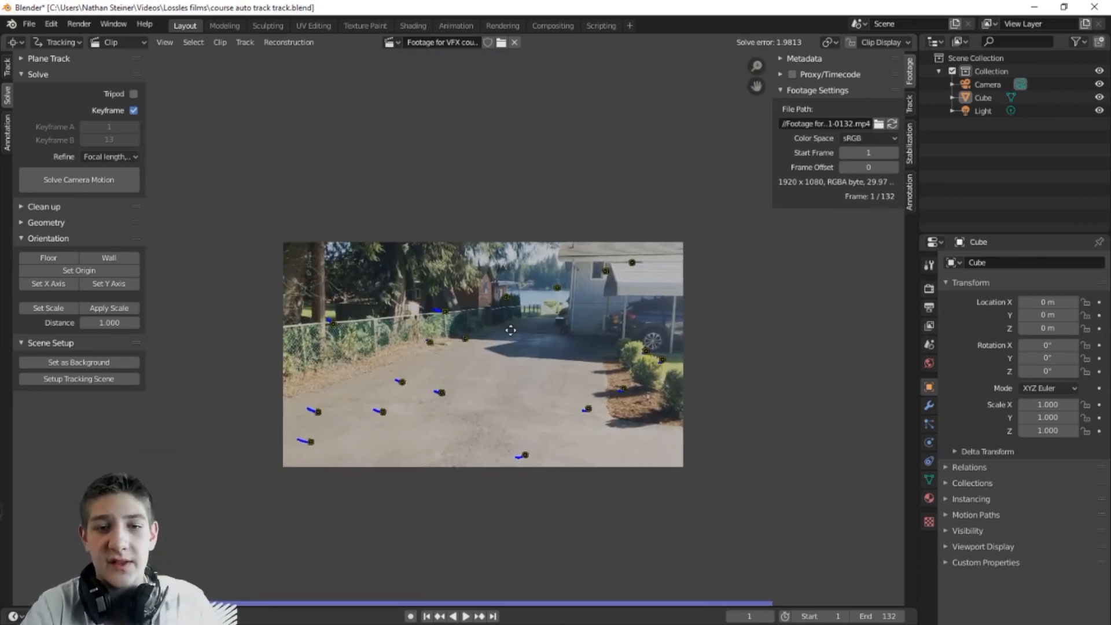
# Step: Select all track markers, look across them in the footage, then deselect them
pyautogui.press('a')
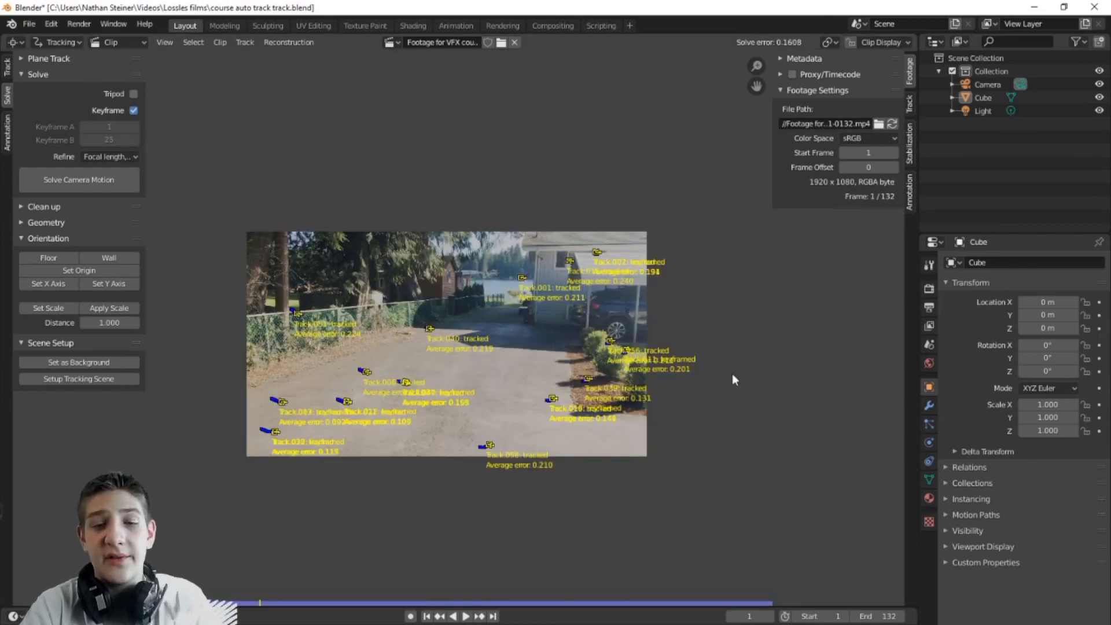
pyautogui.scroll(2, 581, 385)
pyautogui.moveTo(406, 344)
pyautogui.mouseDown(button='middle')
pyautogui.moveTo(447, 340)
pyautogui.moveTo(424, 348)
pyautogui.mouseUp(button='middle')
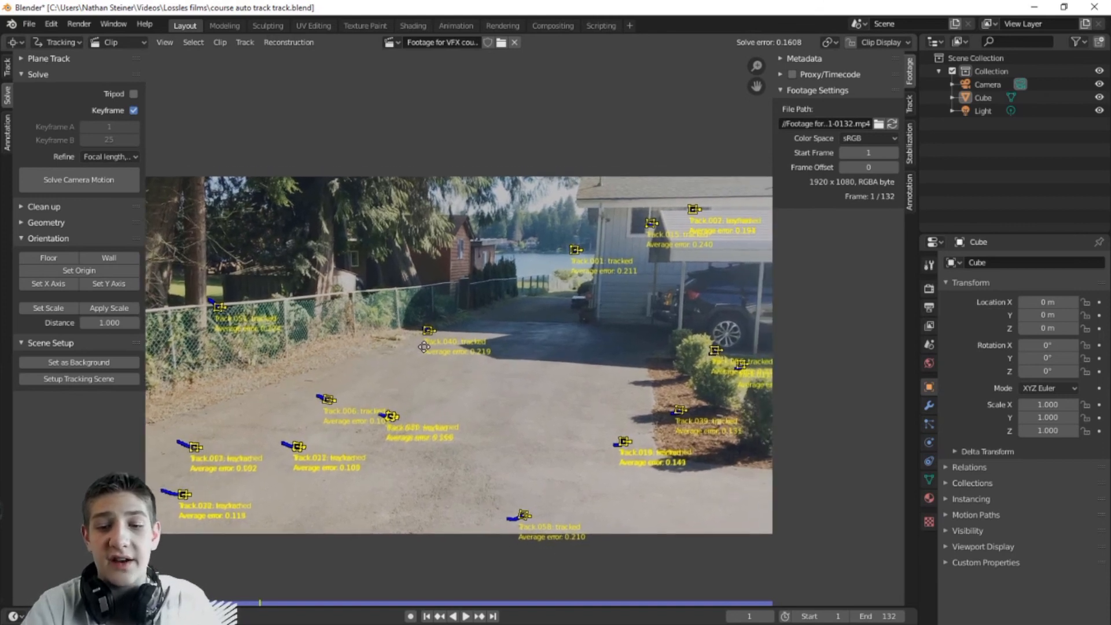
pyautogui.scroll(-1, 485, 380)
pyautogui.hotkey('alt', 'a')
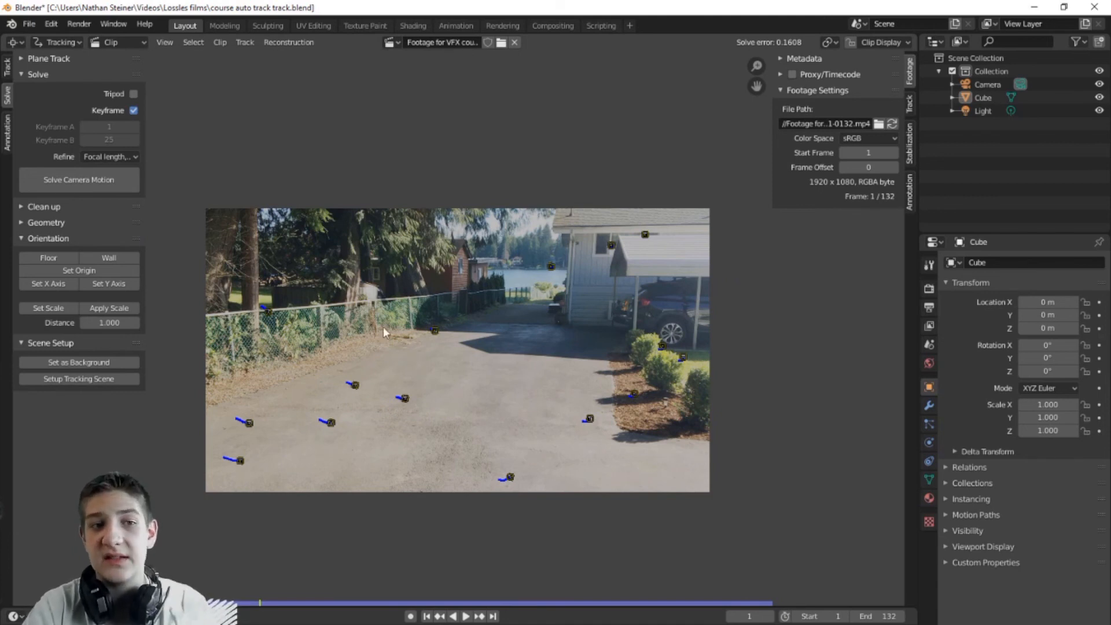
# Step: Split the clip editor into two side-by-side areas and bring up the new area's editor types
pyautogui.scroll(1, 463, 371)
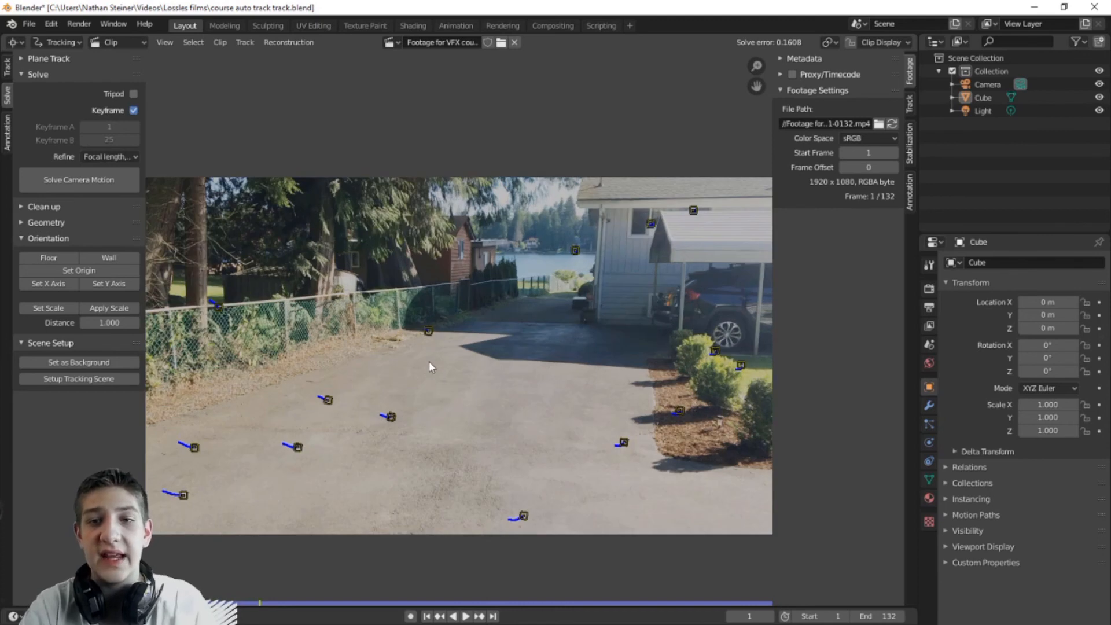
pyautogui.moveTo(408, 359); pyautogui.dragTo(425, 360, button='middle')
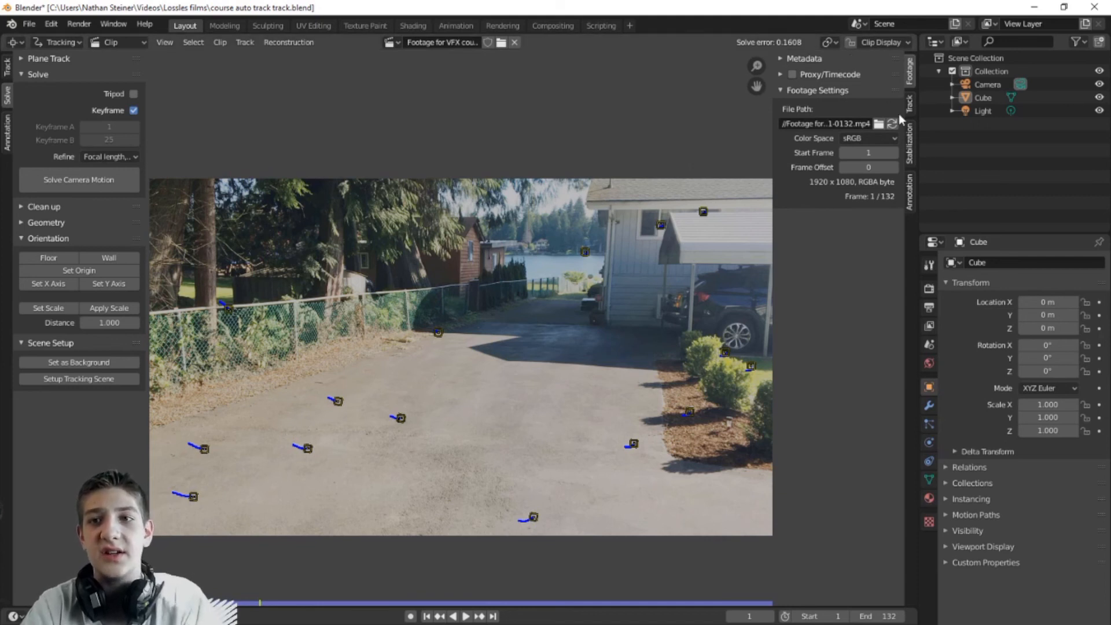
pyautogui.moveTo(916, 36); pyautogui.dragTo(528, 93)
pyautogui.click(541, 42)
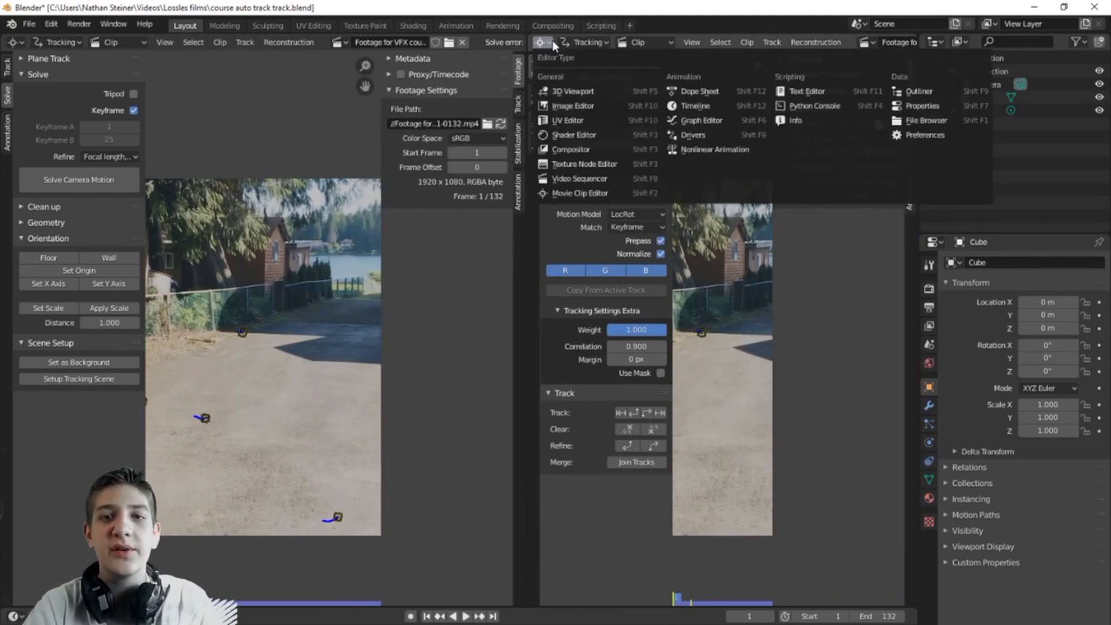
# Step: Turn the right area into a 3D Viewport looking through the camera
pyautogui.click(572, 91)
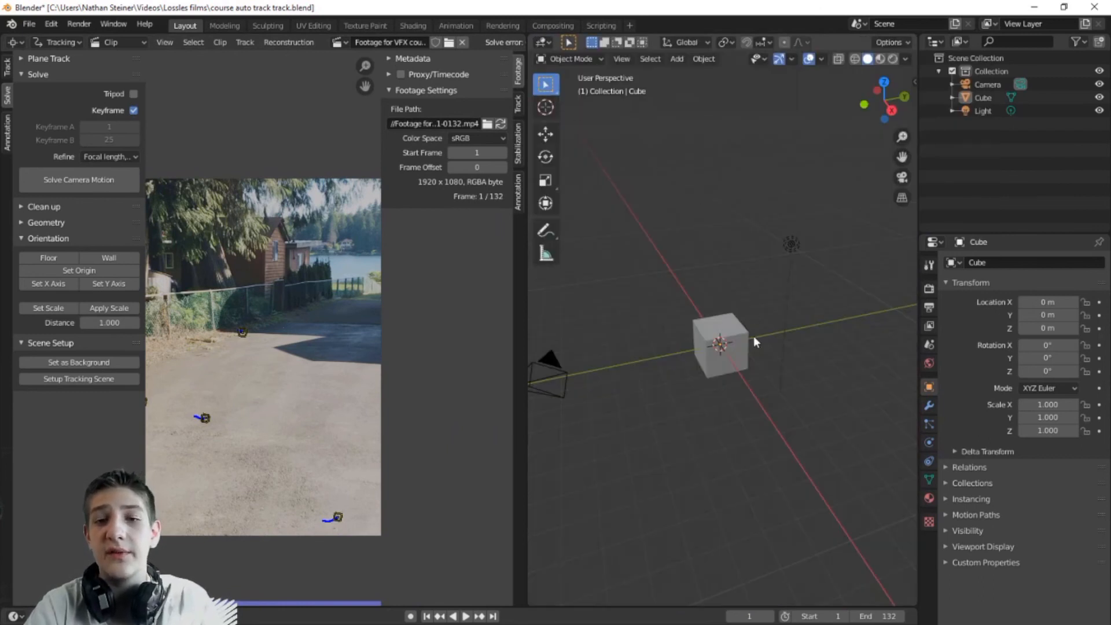
pyautogui.scroll(2, 753, 336)
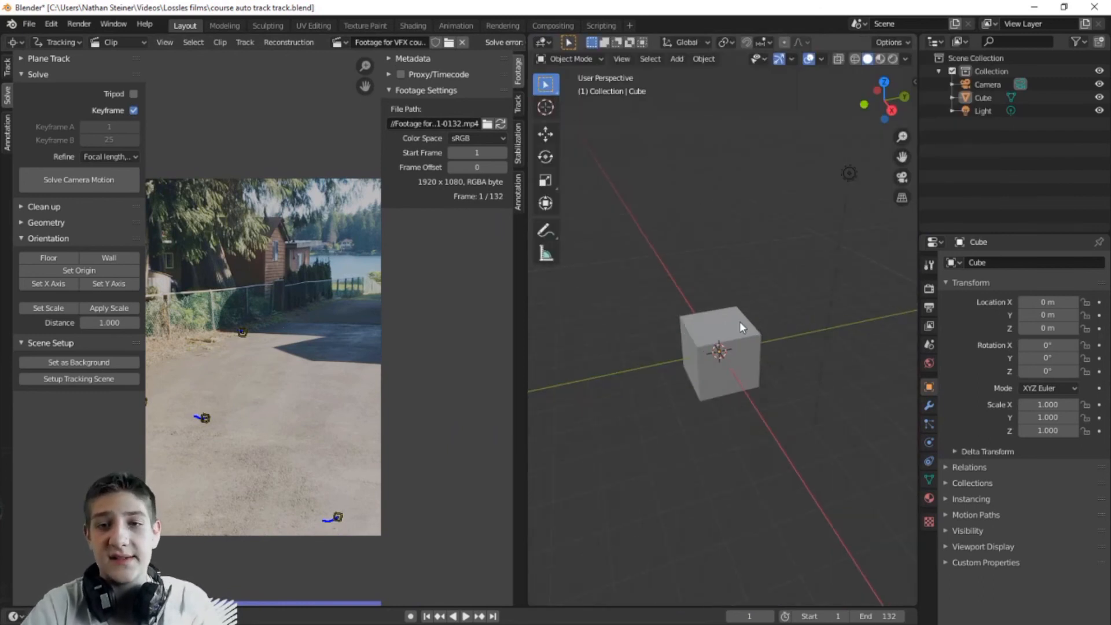
pyautogui.press('KP_0')
pyautogui.press('KP_0')
pyautogui.press('KP_0')
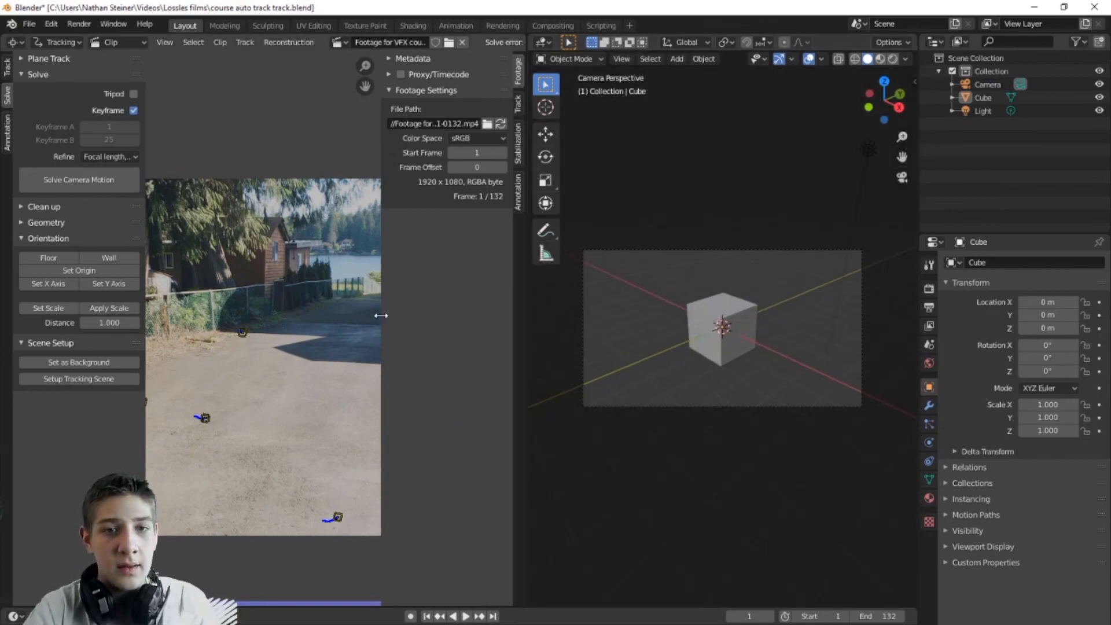
# Step: Set the footage as camera background and set up the tracking scene with a ground plane
pyautogui.moveTo(381, 315); pyautogui.dragTo(524, 316)
pyautogui.scroll(-1, 290, 334)
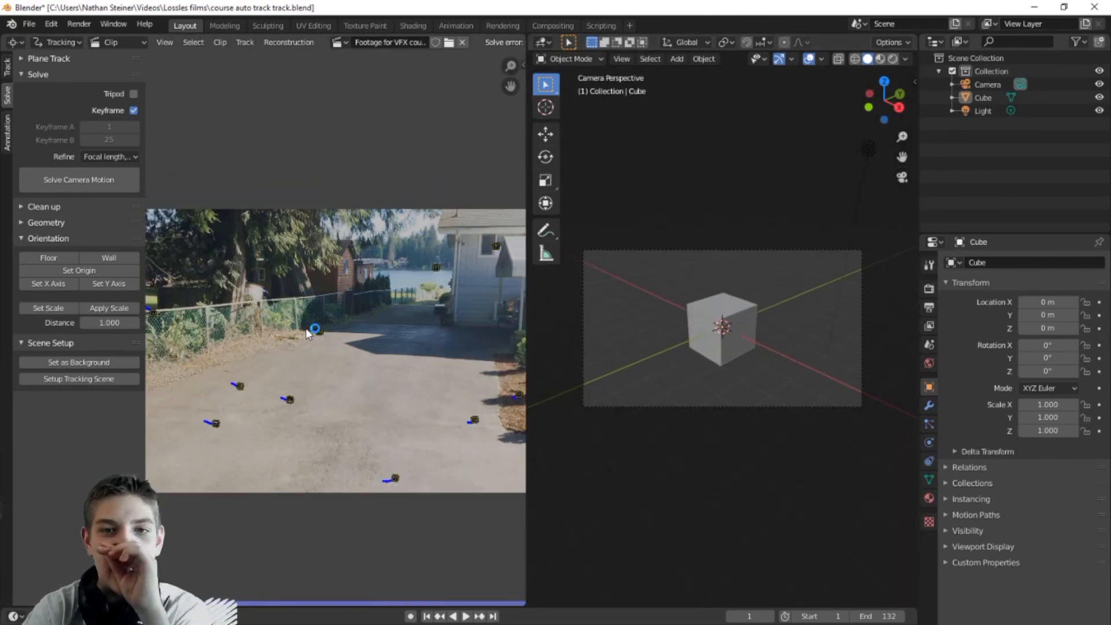
pyautogui.scroll(-1, 306, 328)
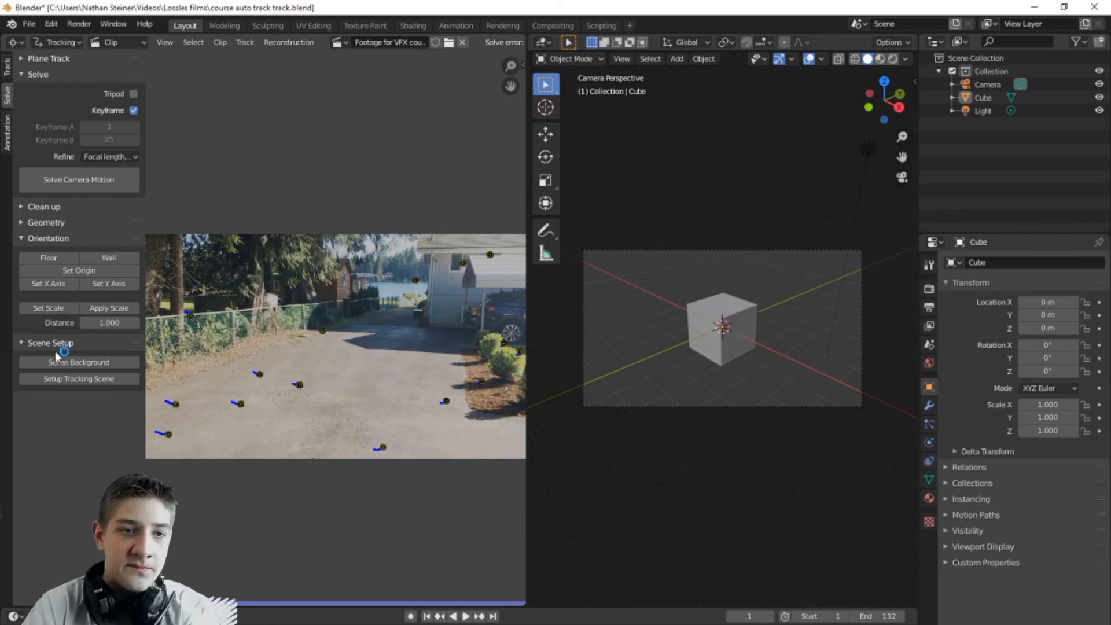
pyautogui.click(90, 362)
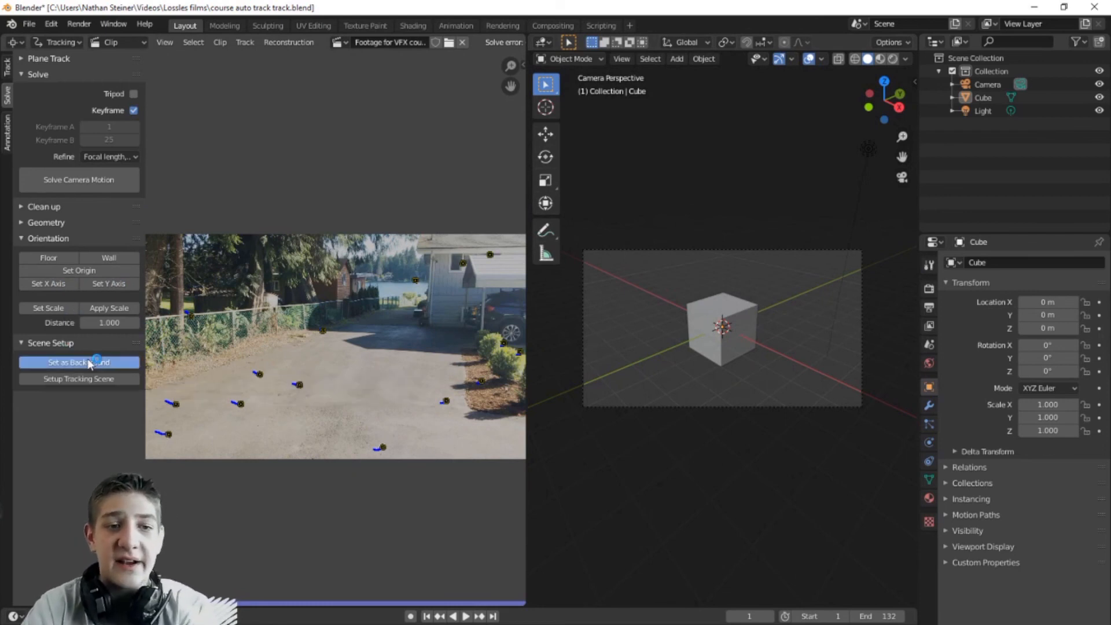
pyautogui.click(81, 381)
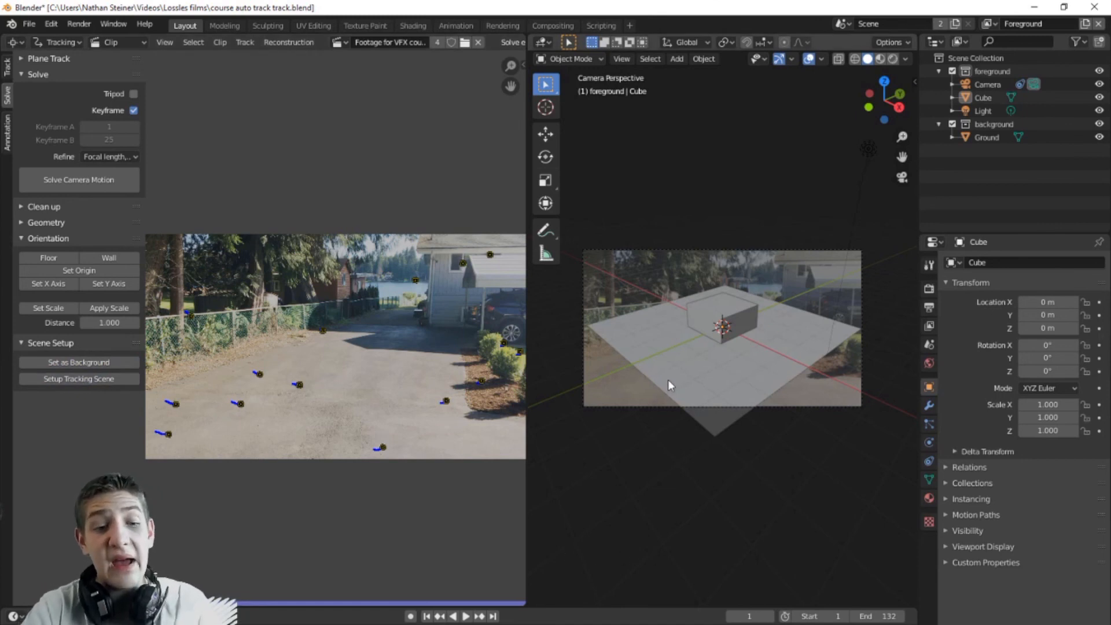
# Step: Play back the tracked camera in a framed, widened 3D view to check the solve
pyautogui.press('space')
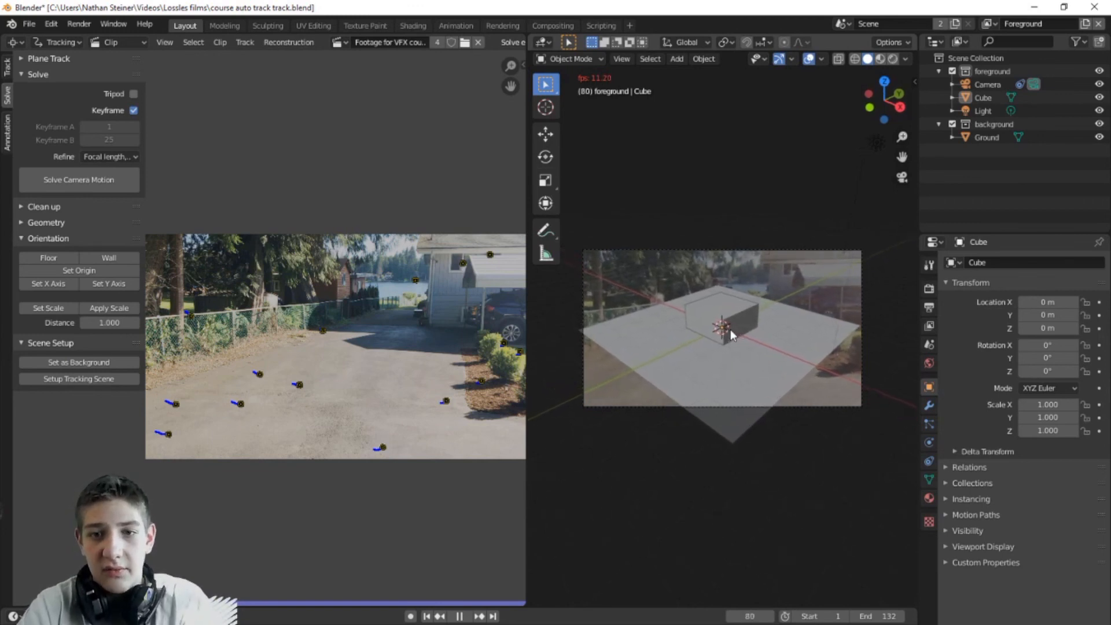
pyautogui.press('space')
pyautogui.press('space')
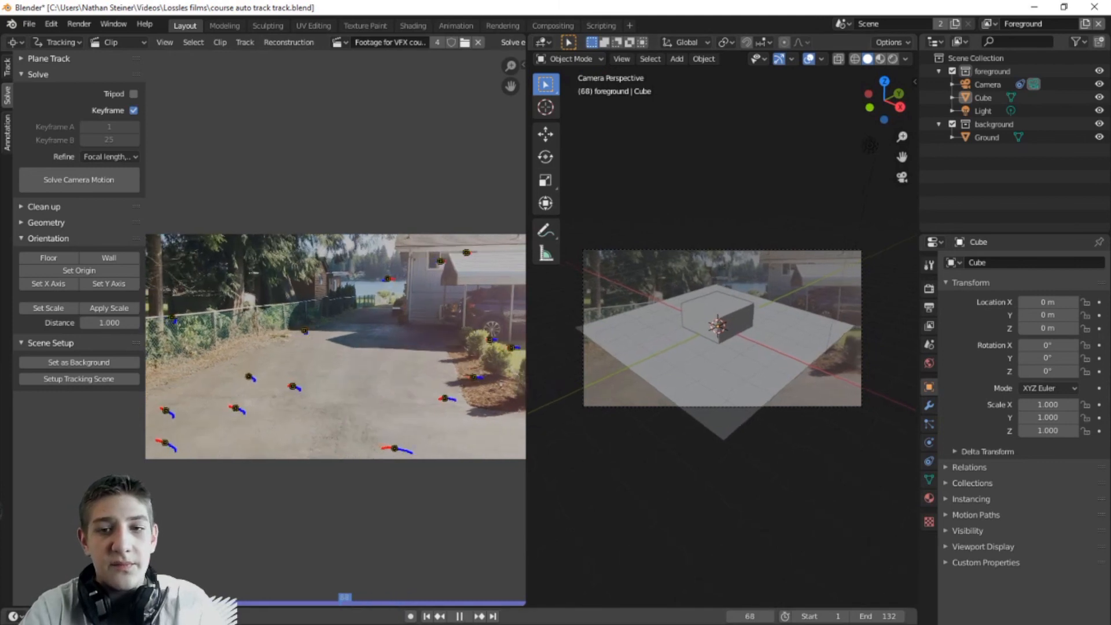
pyautogui.press('space')
pyautogui.press('Home')
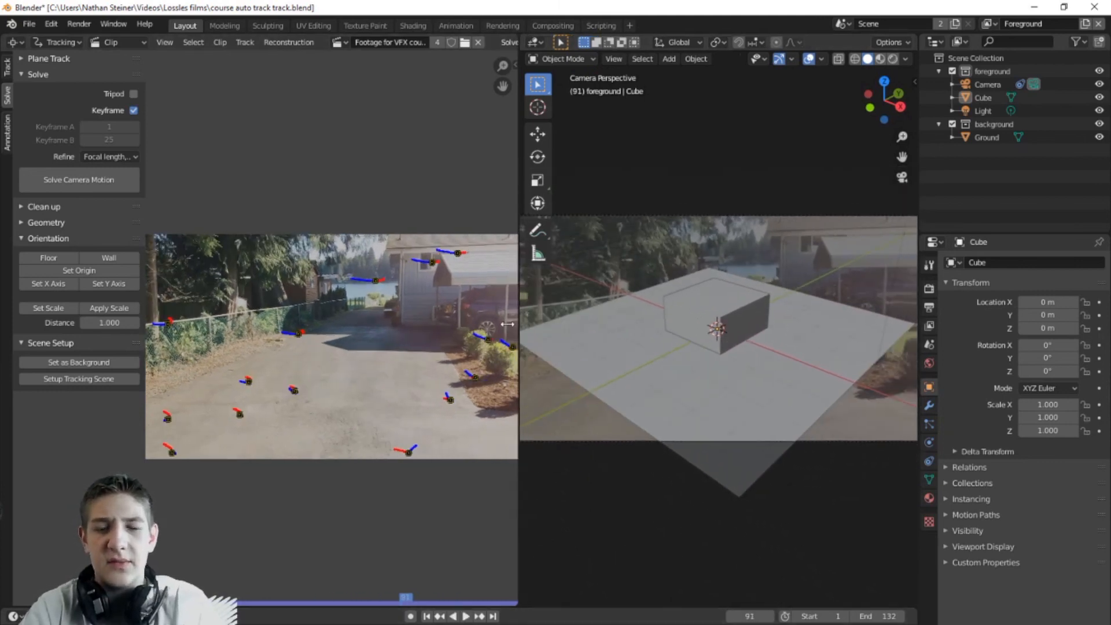
pyautogui.moveTo(526, 315); pyautogui.dragTo(241, 324)
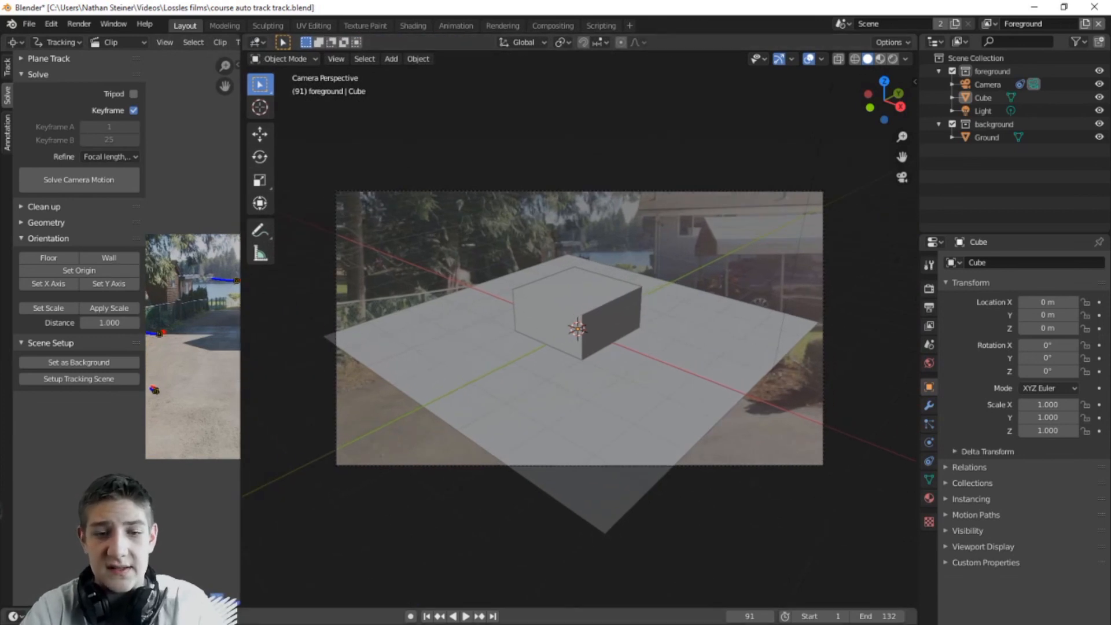
pyautogui.press('space')
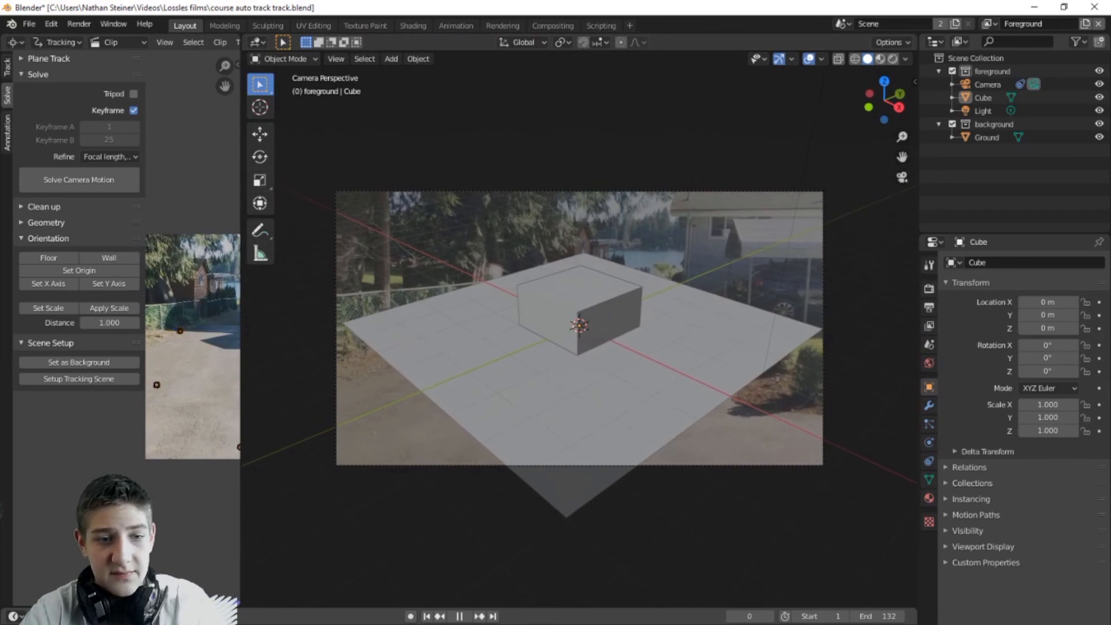
pyautogui.press('space')
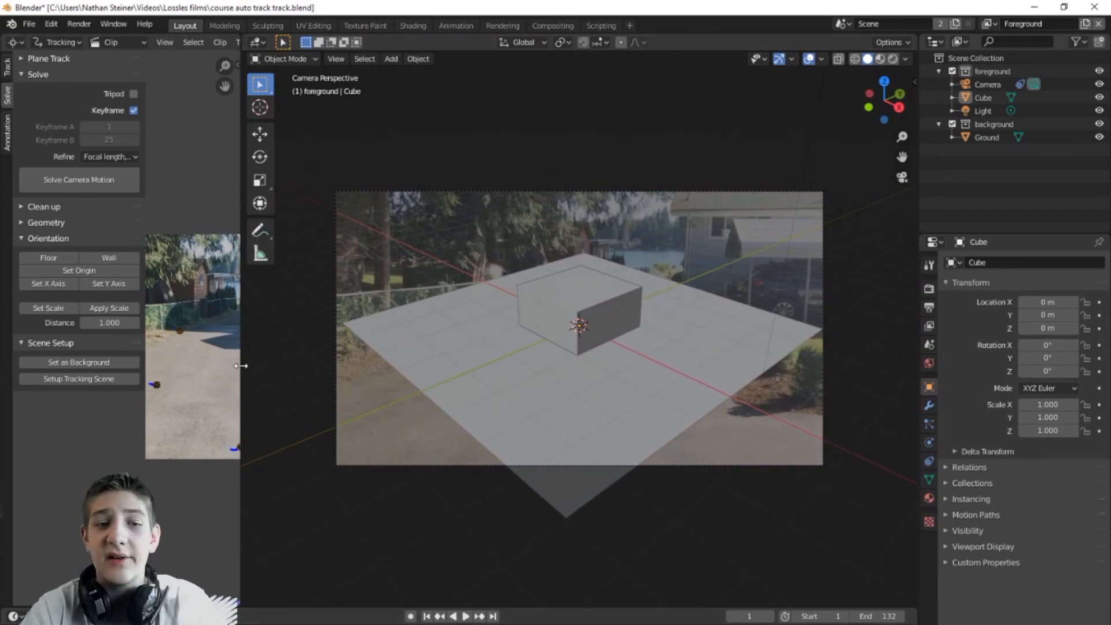
# Step: Widen the clip editor again, re-center the footage and step forward one frame
pyautogui.moveTo(240, 366); pyautogui.dragTo(785, 348)
pyautogui.moveTo(515, 379); pyautogui.dragTo(671, 292, button='middle')
pyautogui.scroll(-2, 672, 316)
pyautogui.moveTo(673, 339); pyautogui.dragTo(489, 310, button='middle')
pyautogui.scroll(1, 397, 366)
pyautogui.press('Right')
pyautogui.scroll(-1, 397, 366)
pyautogui.moveTo(416, 329); pyautogui.dragTo(455, 307, button='middle')
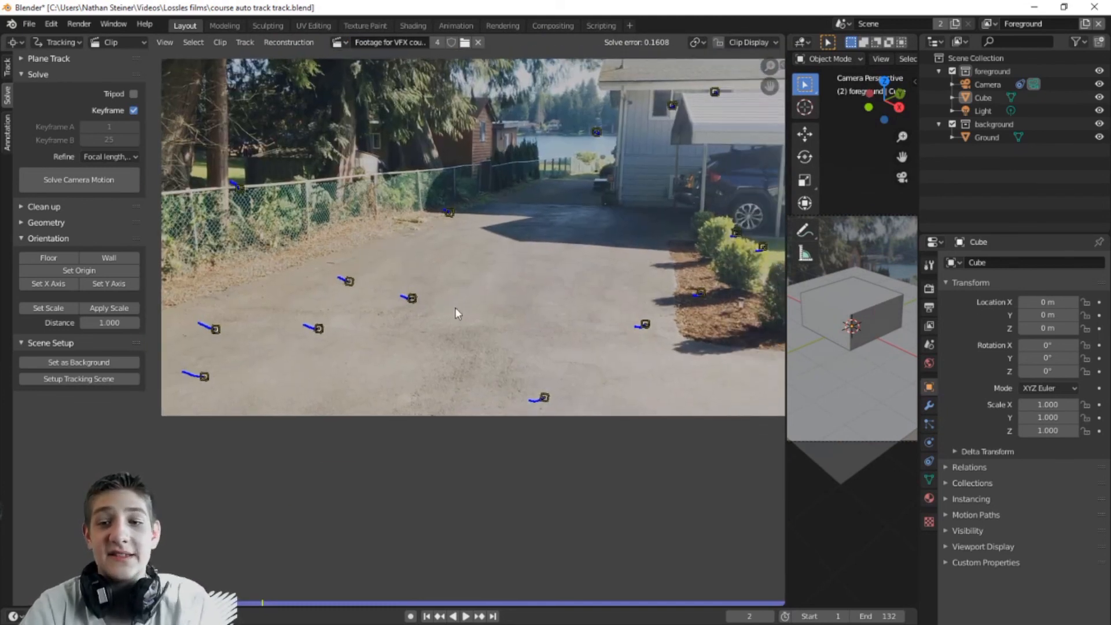
# Step: Make Track.030 the scene origin and set the floor from Track.040, Track.012 and Track.018
pyautogui.click(413, 298)
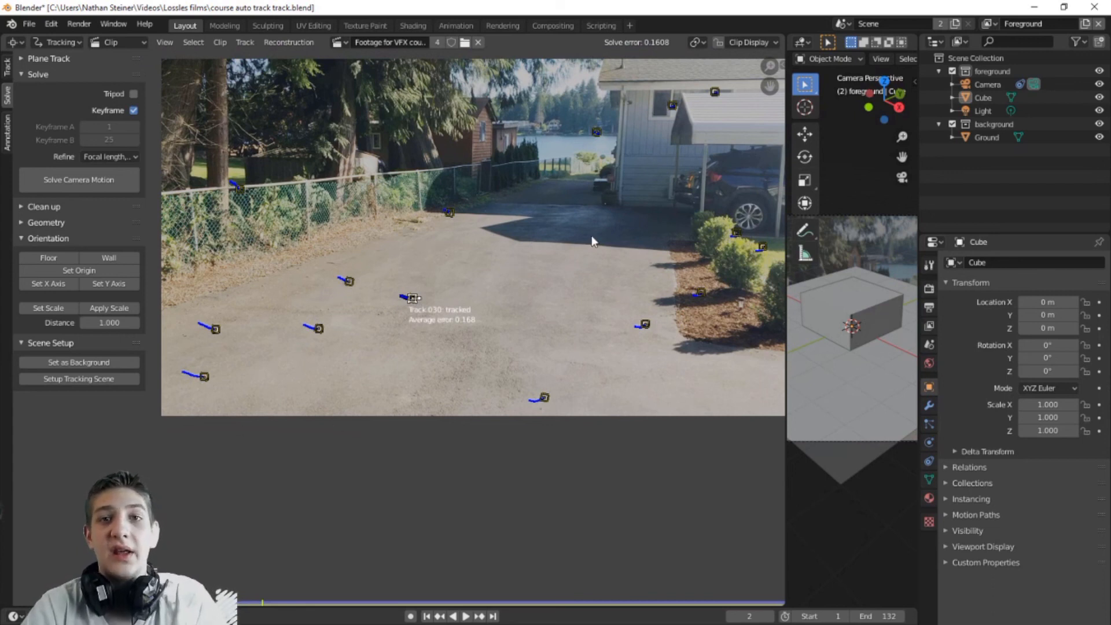
pyautogui.click(72, 269)
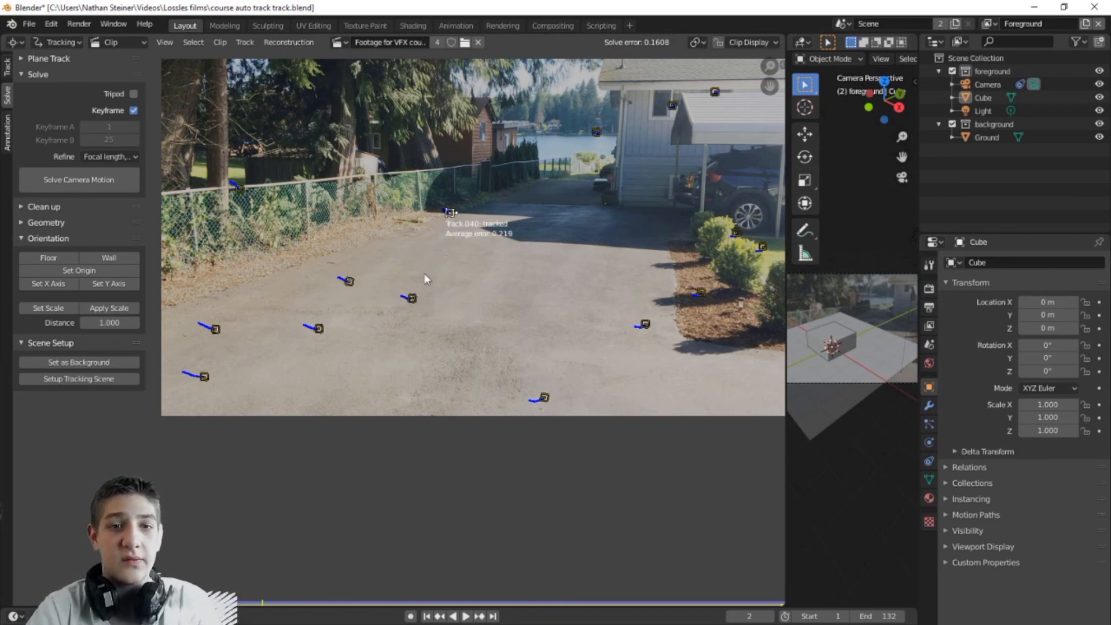
pyautogui.keyDown('shift'); pyautogui.click(319, 328); pyautogui.keyUp('shift')
pyautogui.keyDown('shift'); pyautogui.click(645, 324); pyautogui.keyUp('shift')
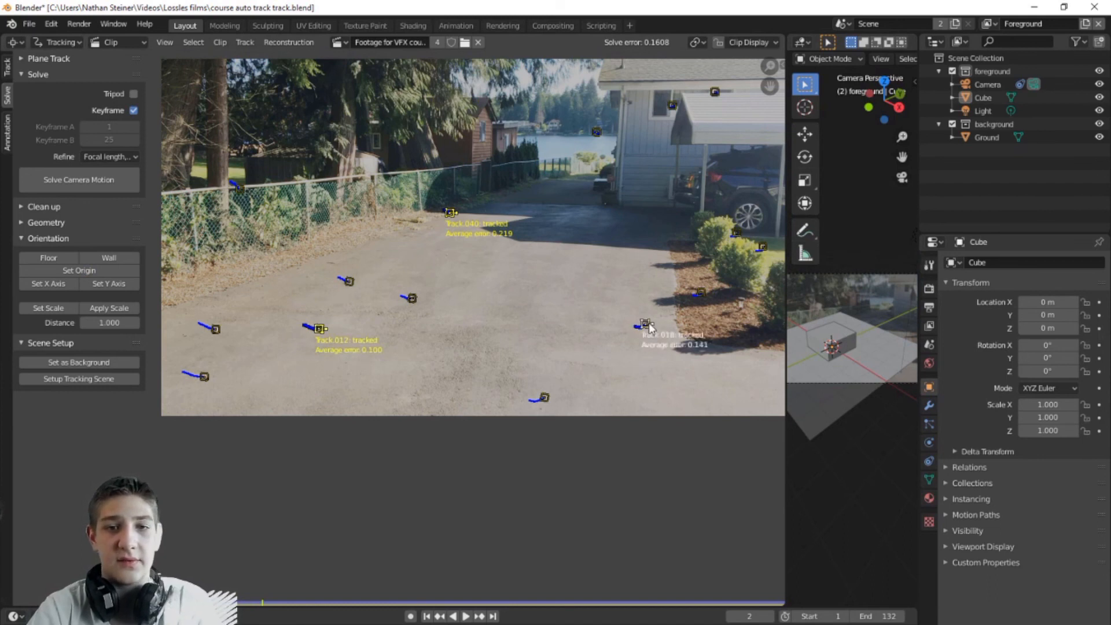
pyautogui.click(50, 259)
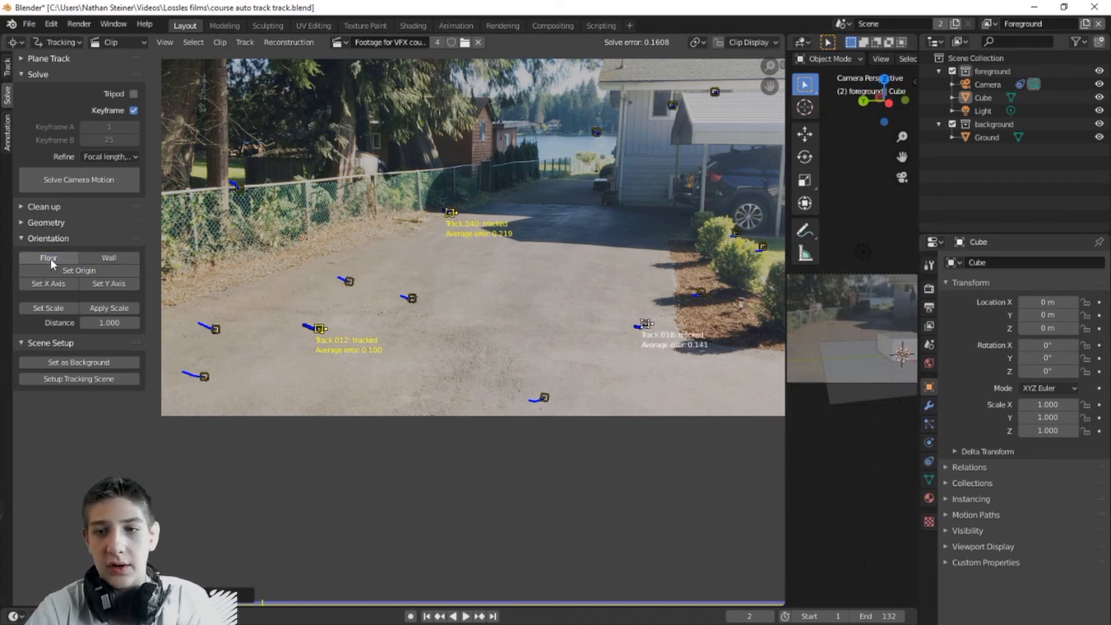
pyautogui.moveTo(788, 291); pyautogui.dragTo(44, 377)
# Step: Frame the camera, play back the composite, and select the cube and Ground plane to check them
pyautogui.press('Home')
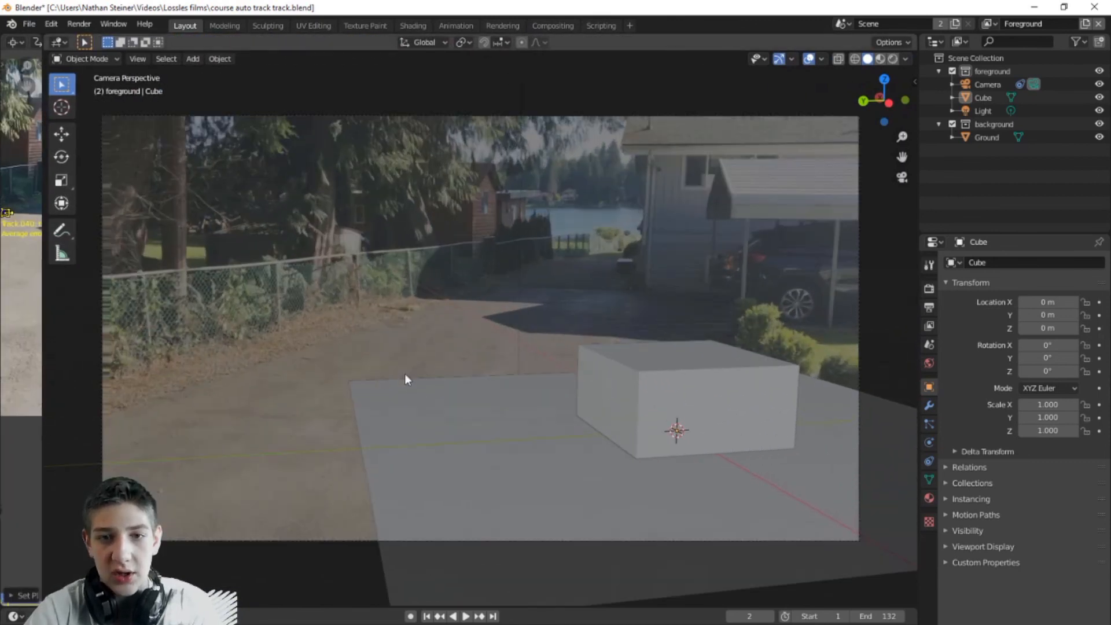
pyautogui.press('space')
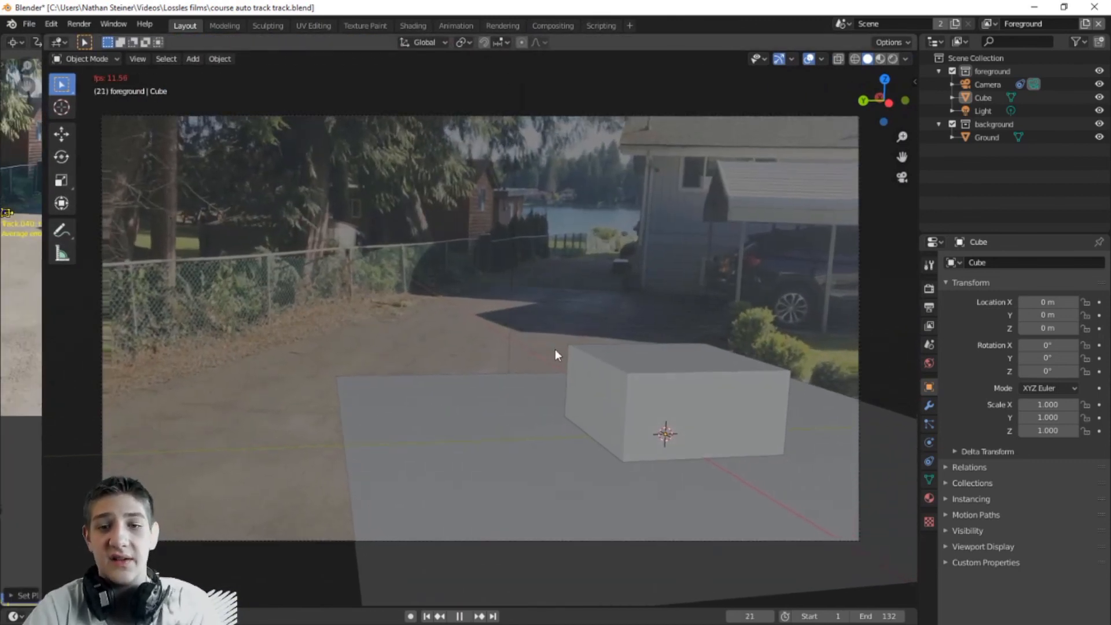
pyautogui.press('Escape')
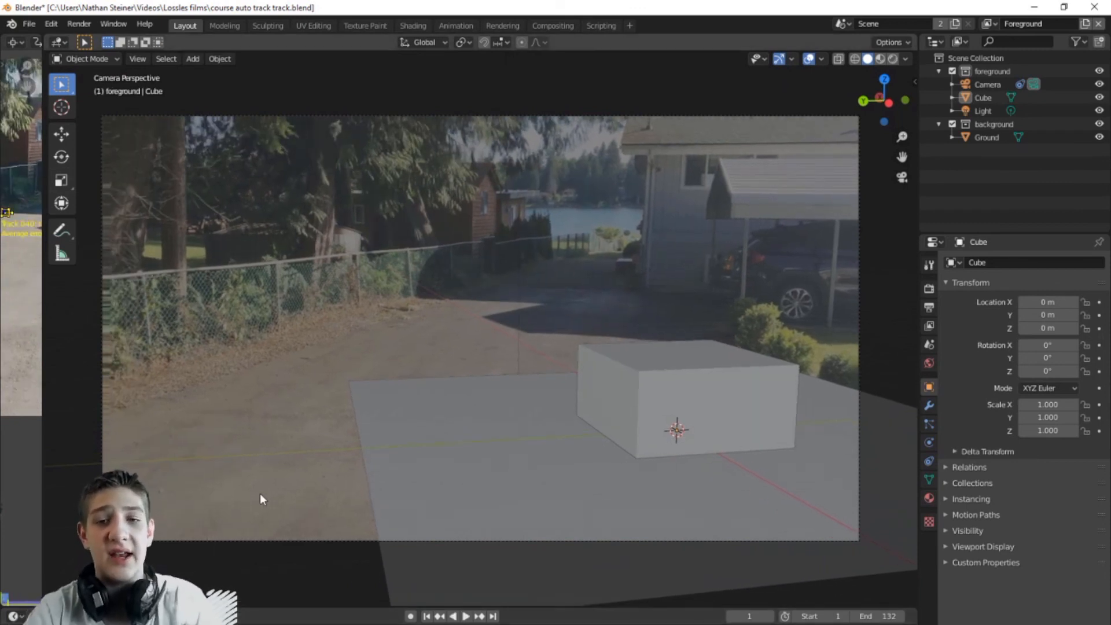
pyautogui.click(654, 411)
pyautogui.keyDown('shift'); pyautogui.click(589, 509); pyautogui.keyUp('shift')
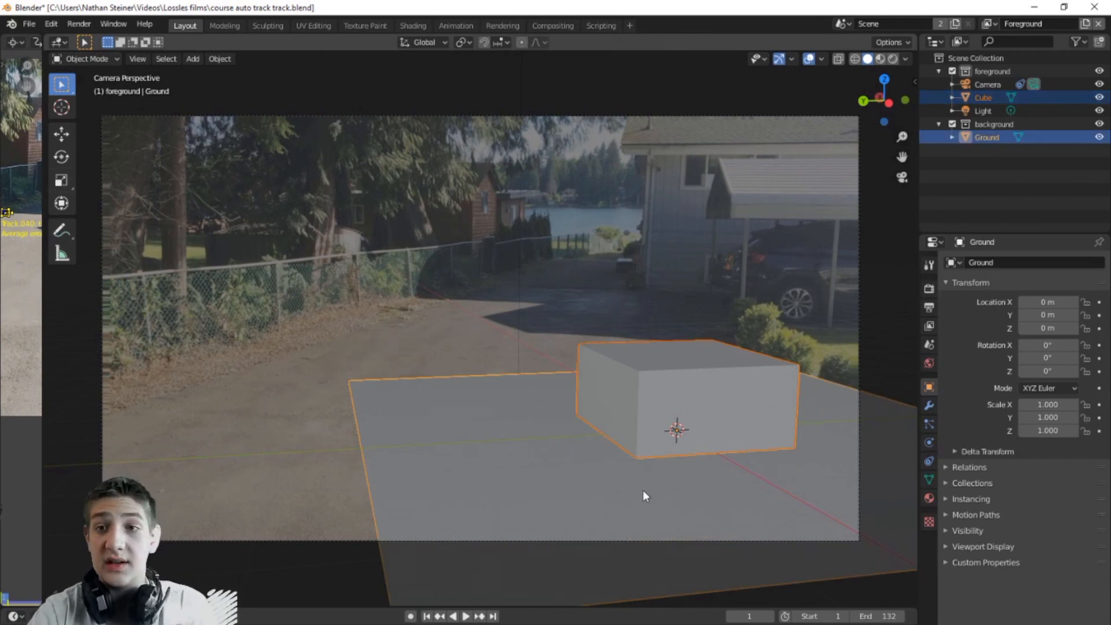
pyautogui.click(678, 431)
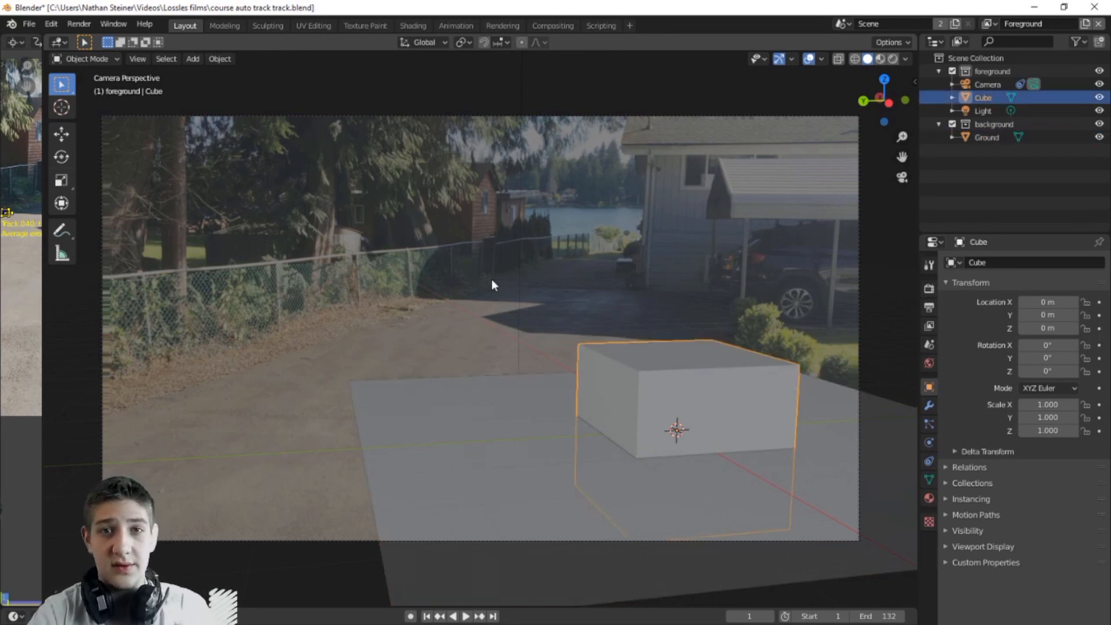
pyautogui.click(581, 294)
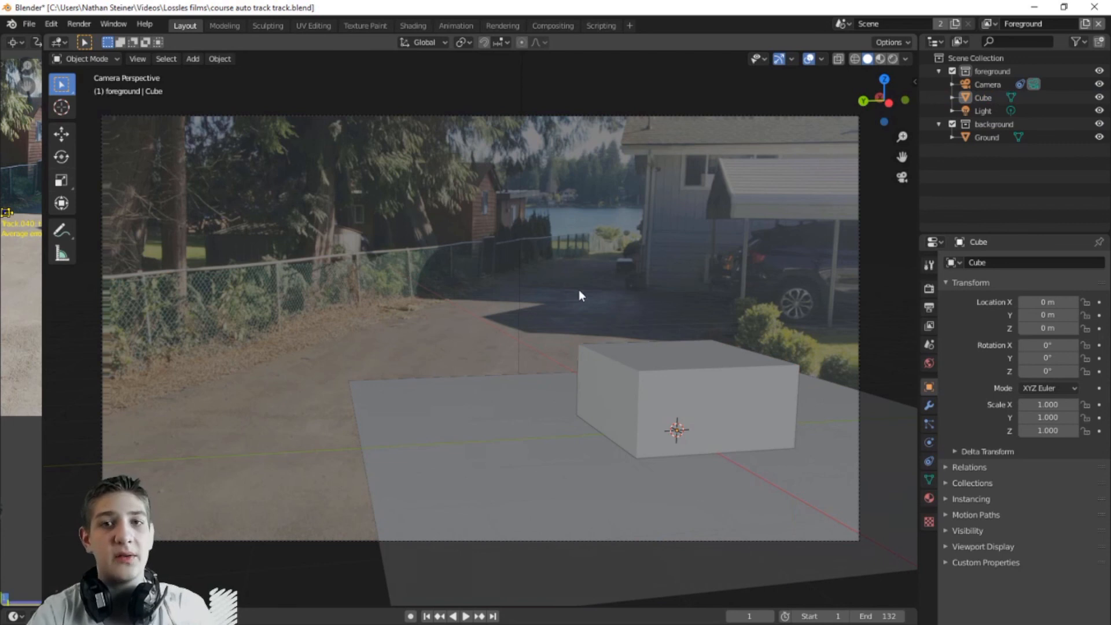